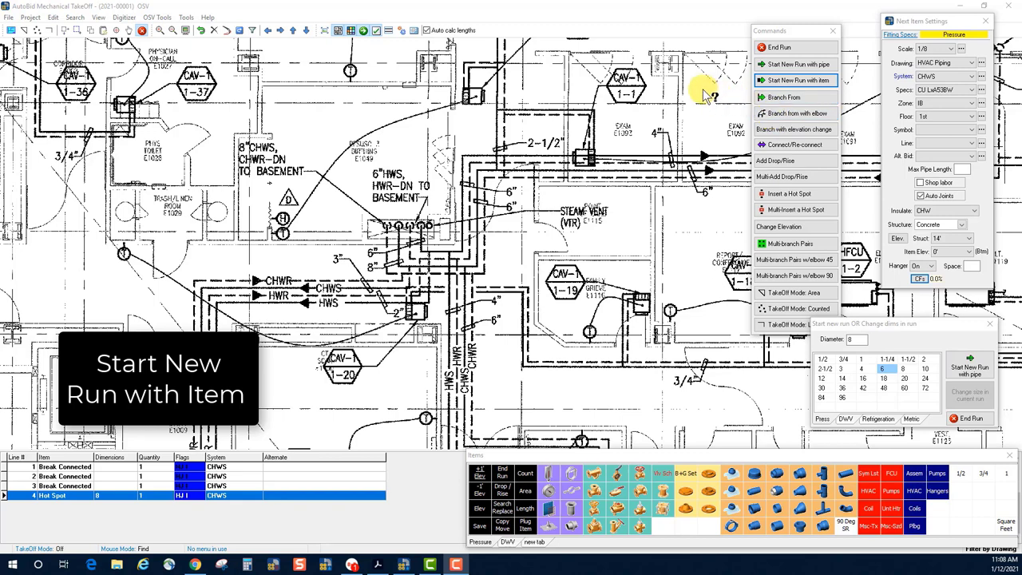
Step: Start a new run with a Fig 261 GCS Clamp as its item, using system CHWR and an end elevation of 12'
{"action": "left_click", "coordinate": [799, 81]}
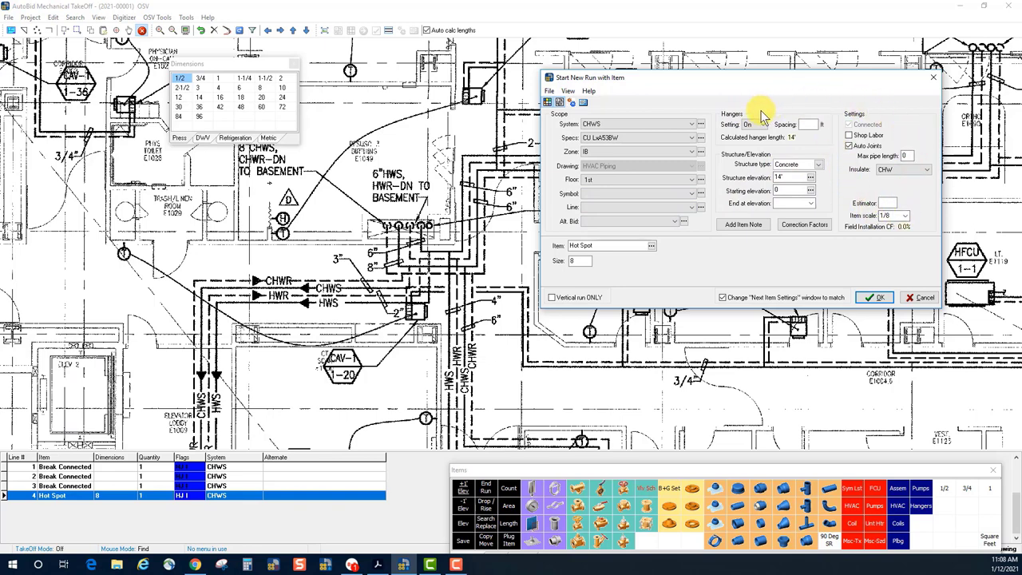
{"action": "left_click", "coordinate": [605, 245]}
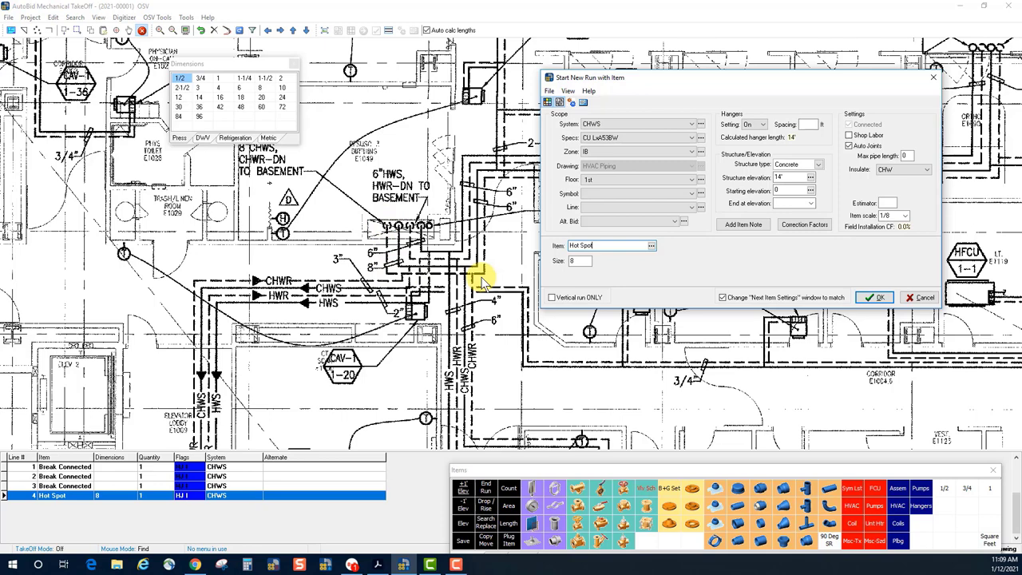
{"action": "left_click", "coordinate": [619, 126]}
{"action": "left_click", "coordinate": [618, 133]}
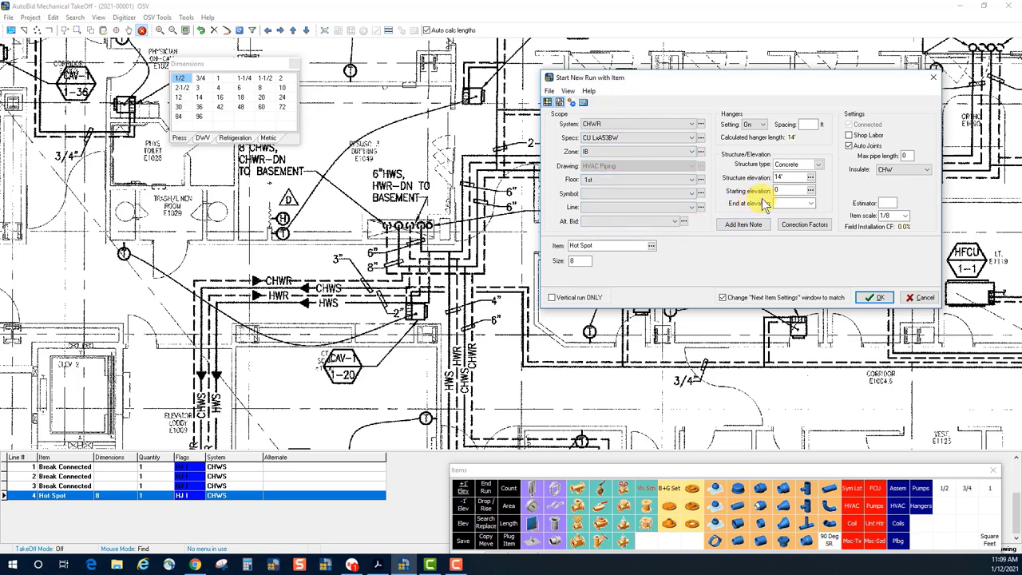
{"action": "left_click", "coordinate": [786, 190]}
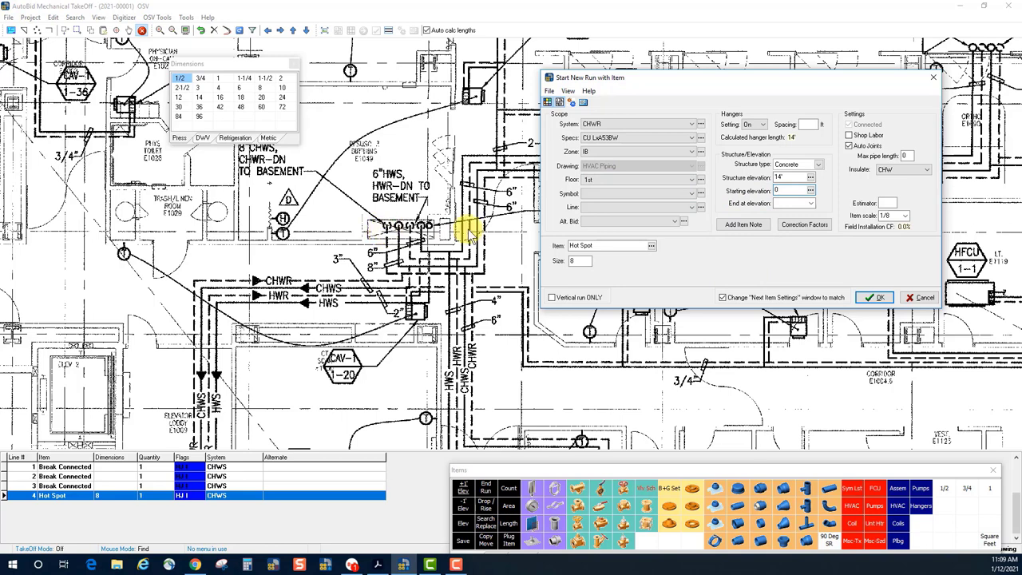
{"action": "left_click", "coordinate": [783, 204]}
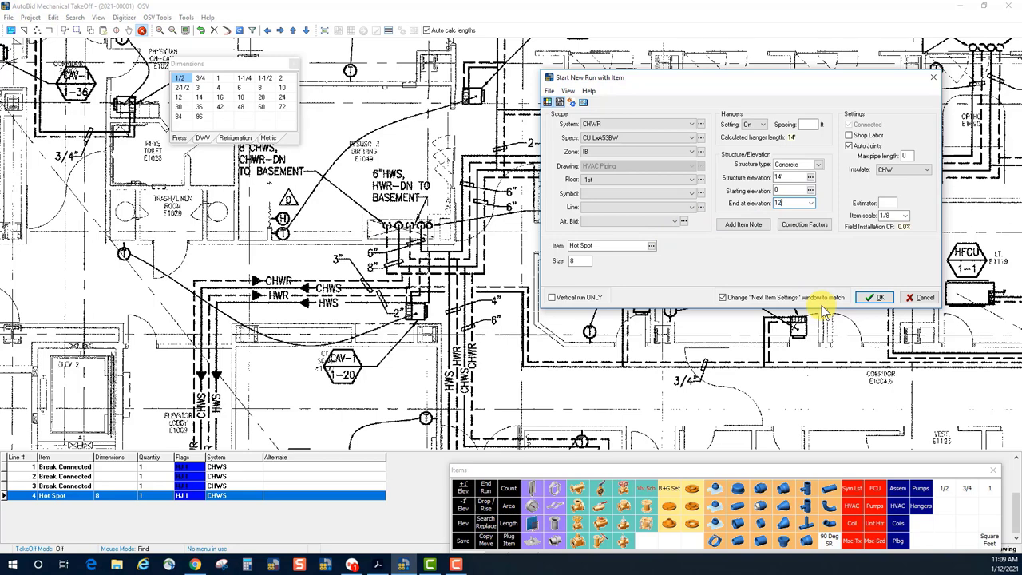
{"action": "double_click", "coordinate": [797, 205]}
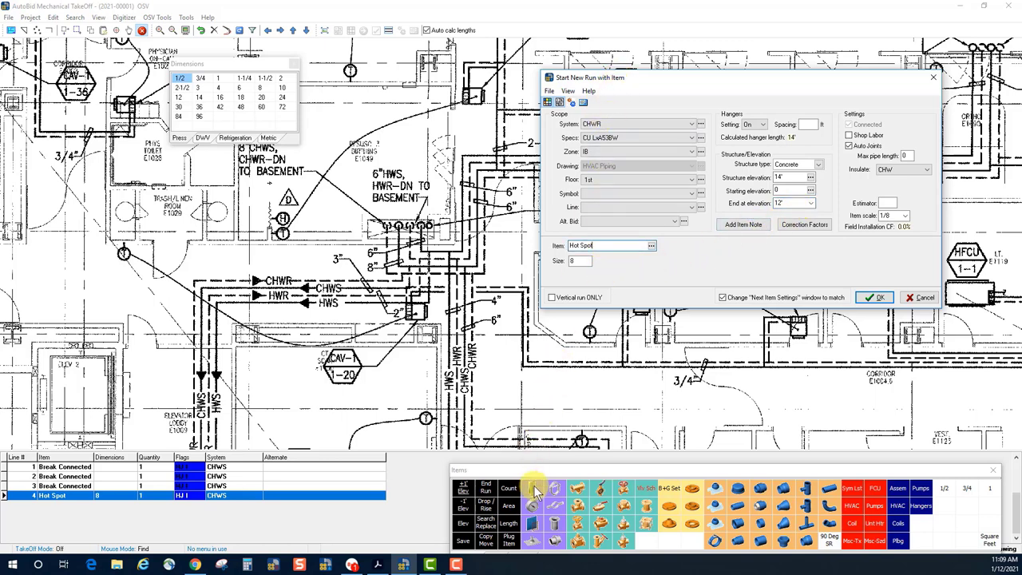
{"action": "left_click", "coordinate": [555, 504]}
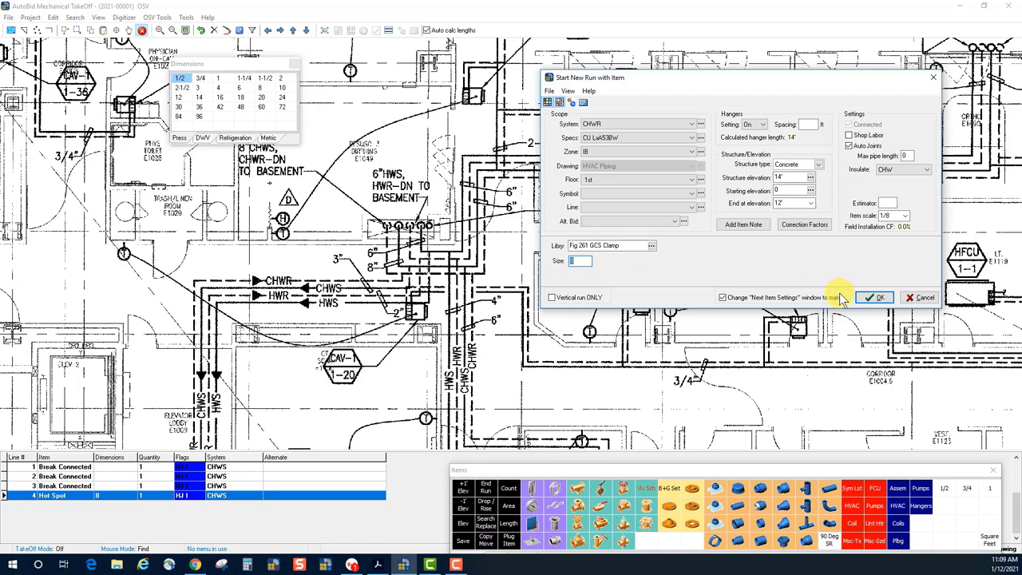
{"action": "left_click", "coordinate": [873, 298]}
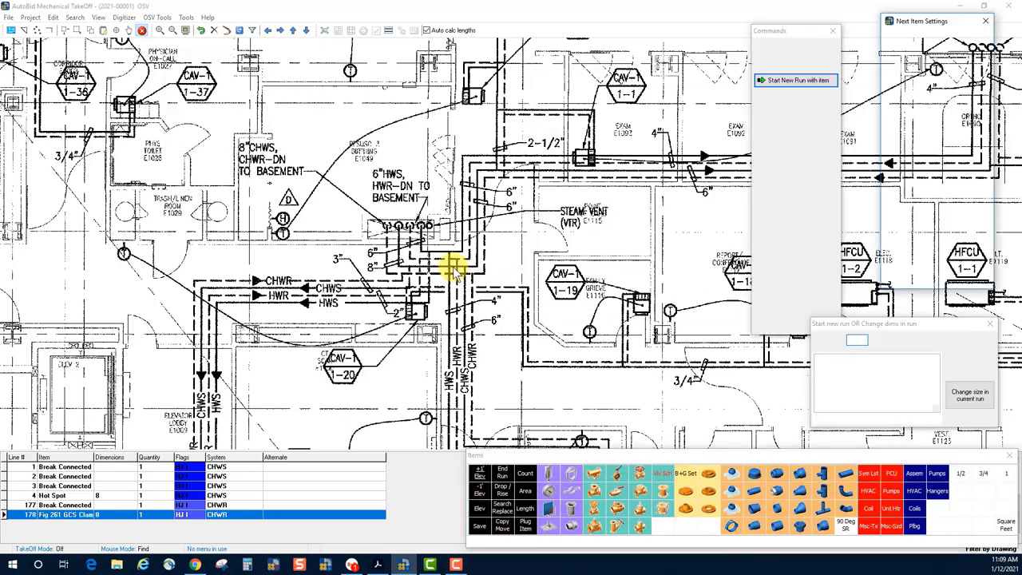
Step: Draw the size 8 CHWR run from the leftmost basement riser, about 4'7" down the plan and about 8'6" to the right
{"action": "left_click", "coordinate": [387, 228]}
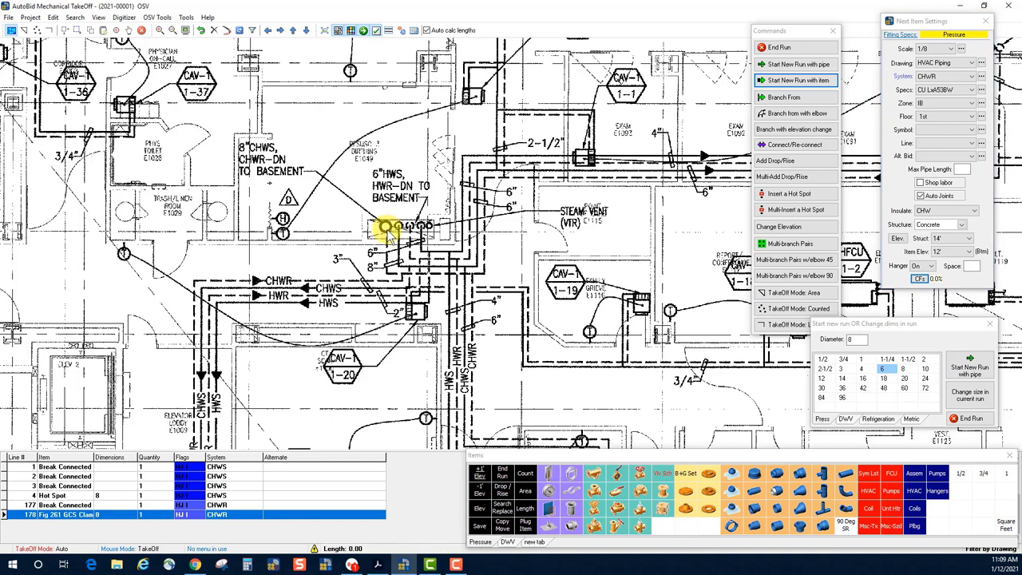
{"action": "left_click", "coordinate": [387, 271]}
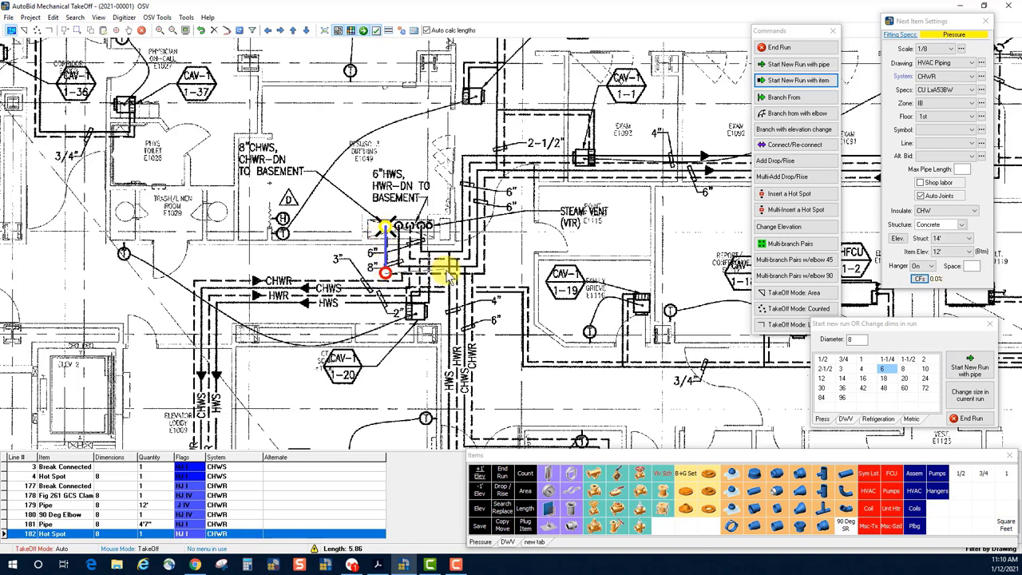
{"action": "left_click", "coordinate": [473, 273]}
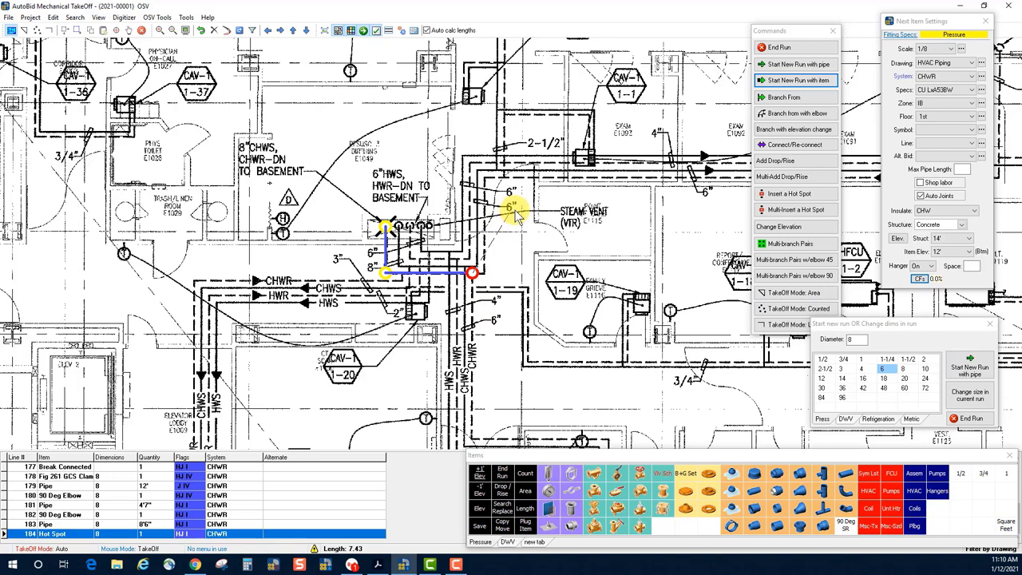
Step: Reduce the run to size 6, continue it about 1'1" right, 9'5" up and 1'11" right along the CHWR line, and end it
{"action": "left_click", "coordinate": [888, 369]}
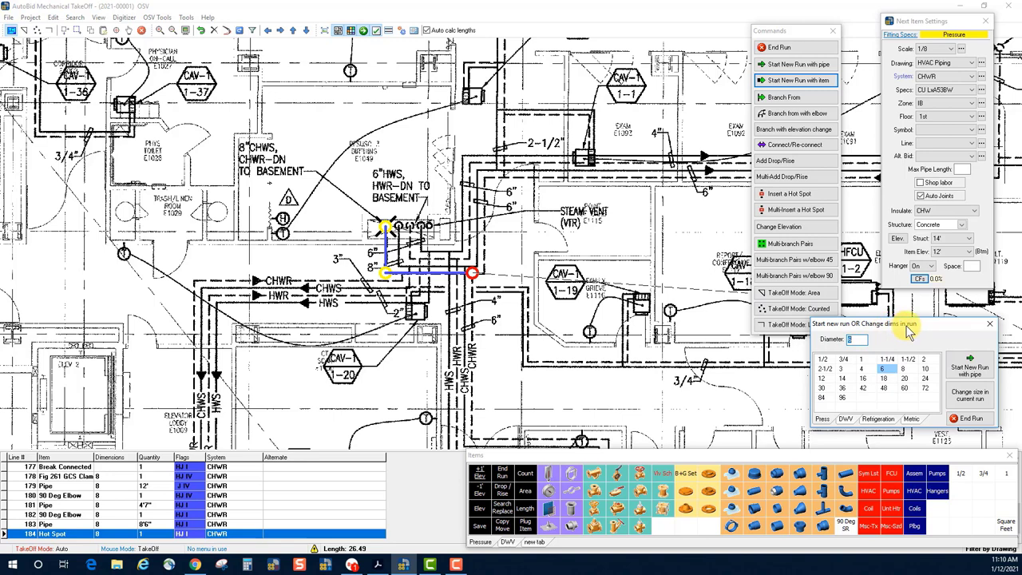
{"action": "left_click", "coordinate": [484, 274]}
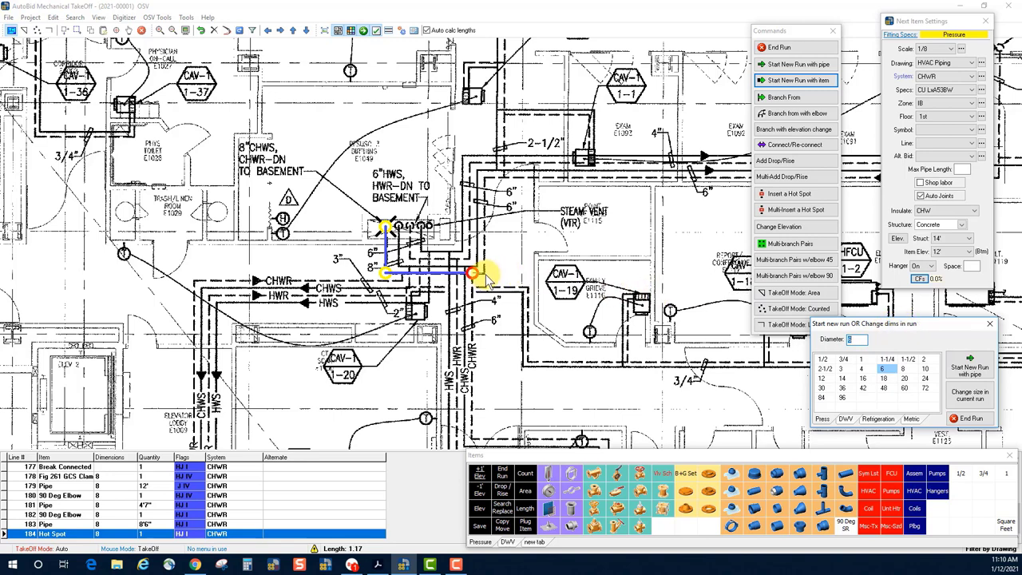
{"action": "left_click", "coordinate": [484, 179]}
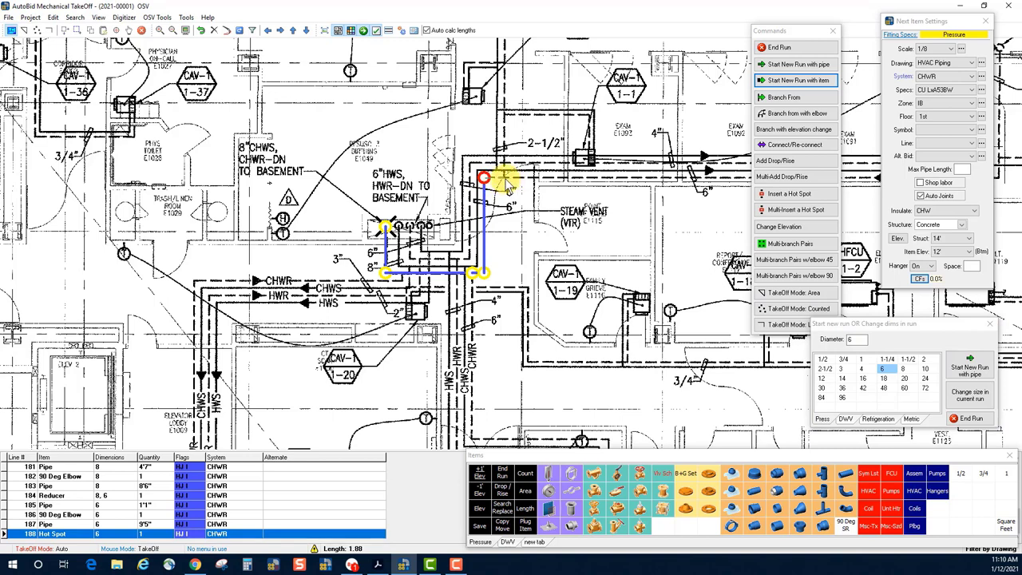
{"action": "left_click", "coordinate": [505, 179]}
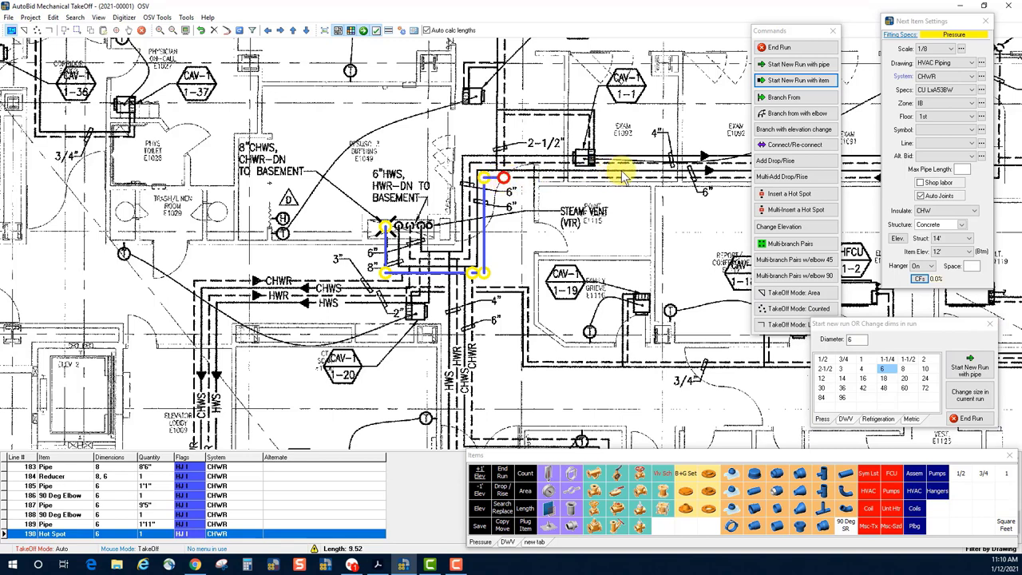
{"action": "left_click", "coordinate": [770, 48]}
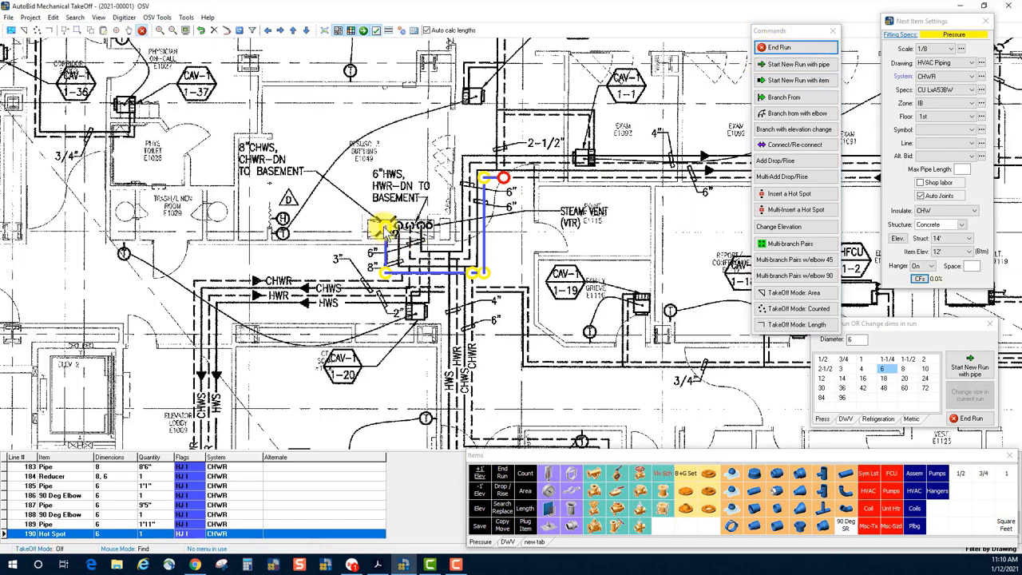
Step: Examine the vertical takeoff of the CHWR riser at the start of the run
{"action": "double_click", "coordinate": [385, 228]}
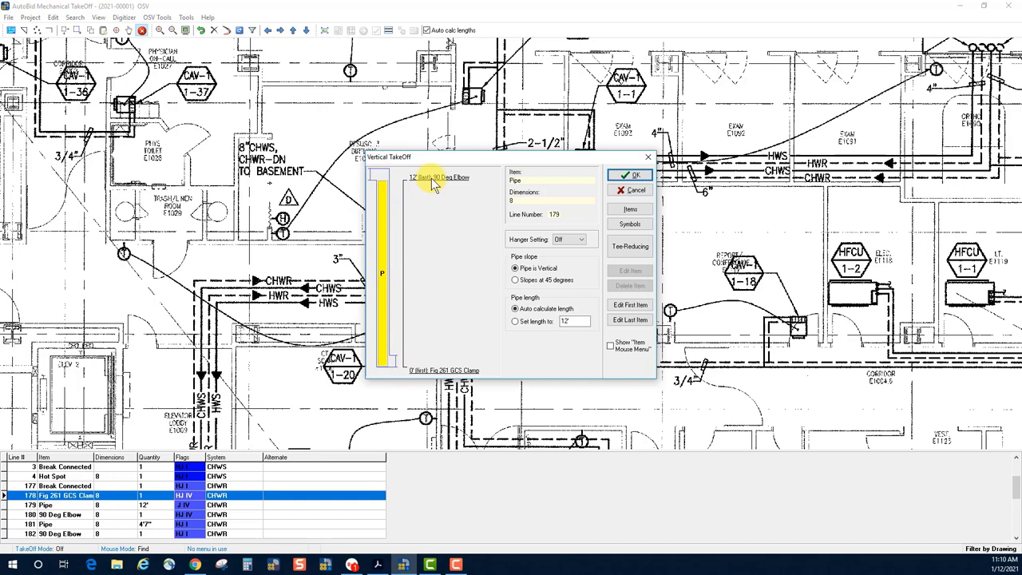
{"action": "left_click", "coordinate": [631, 177]}
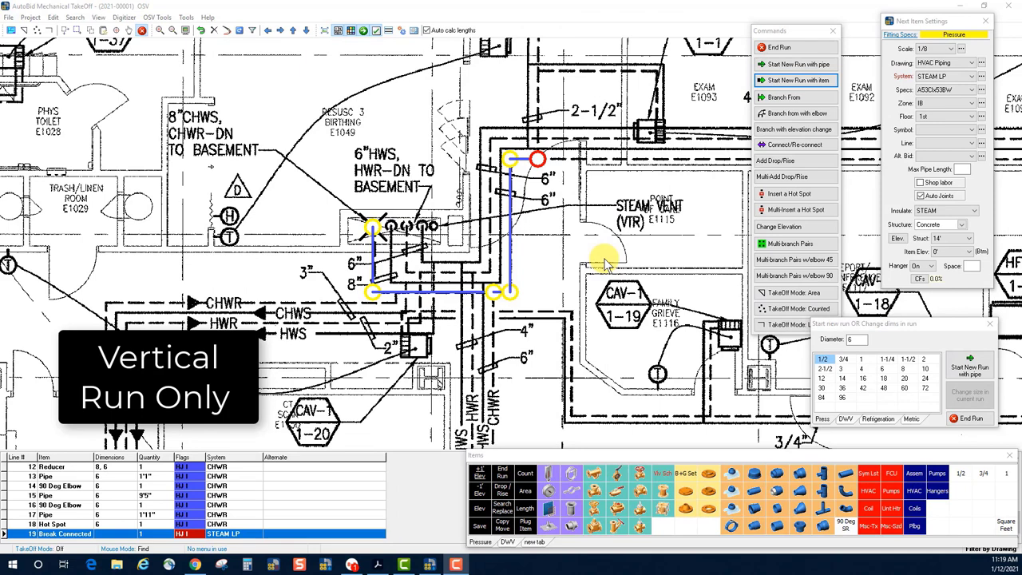
Step: Create a vertical-only STEAM LP run ending at elevation 14', place it on the steam vent riser, and end the run
{"action": "left_click", "coordinate": [788, 80]}
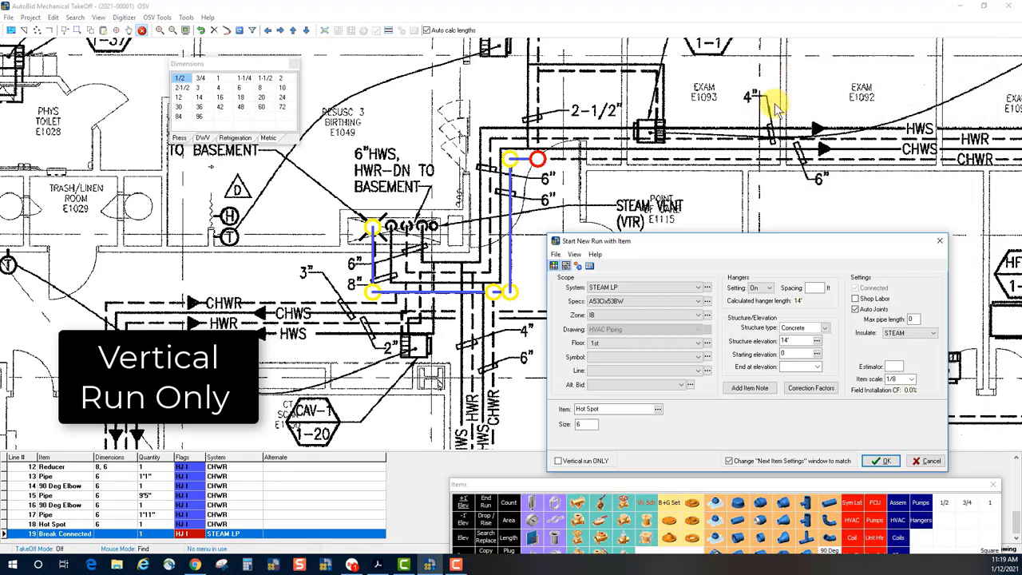
{"action": "left_click_drag", "start_coordinate": [717, 243], "coordinate": [724, 205]}
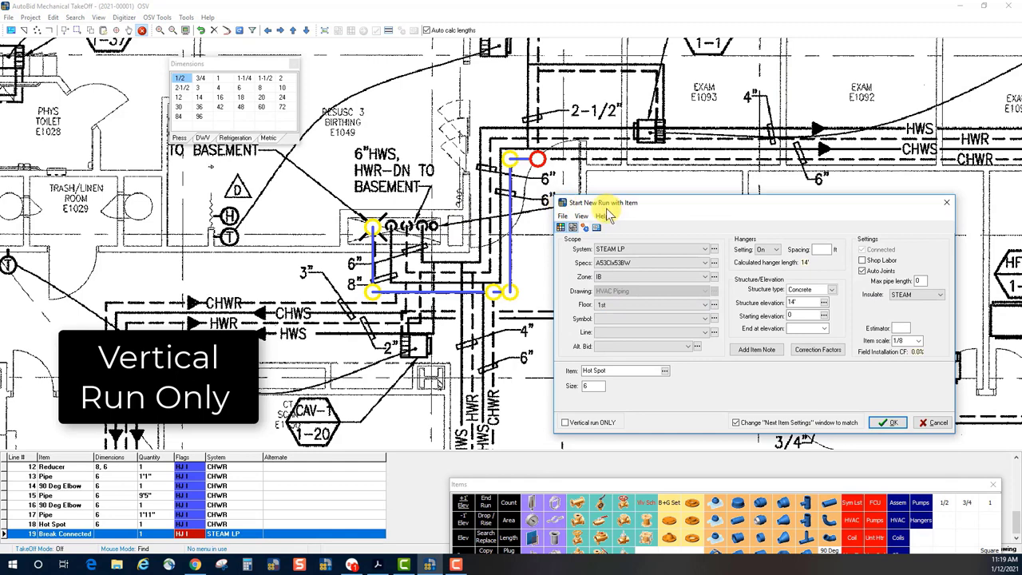
{"action": "left_click_drag", "start_coordinate": [654, 211], "coordinate": [651, 239]}
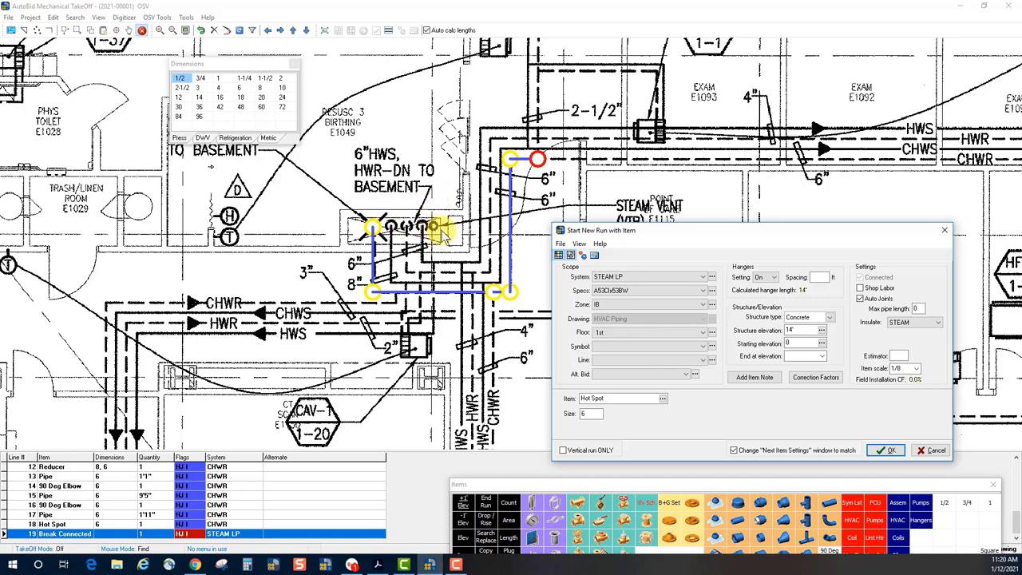
{"action": "left_click", "coordinate": [563, 452]}
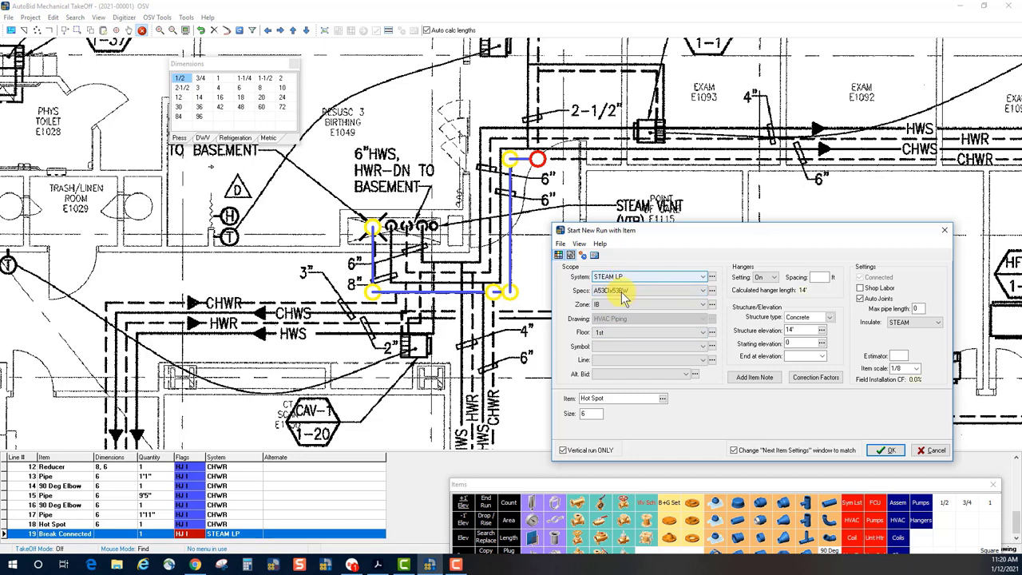
{"action": "left_click", "coordinate": [787, 356]}
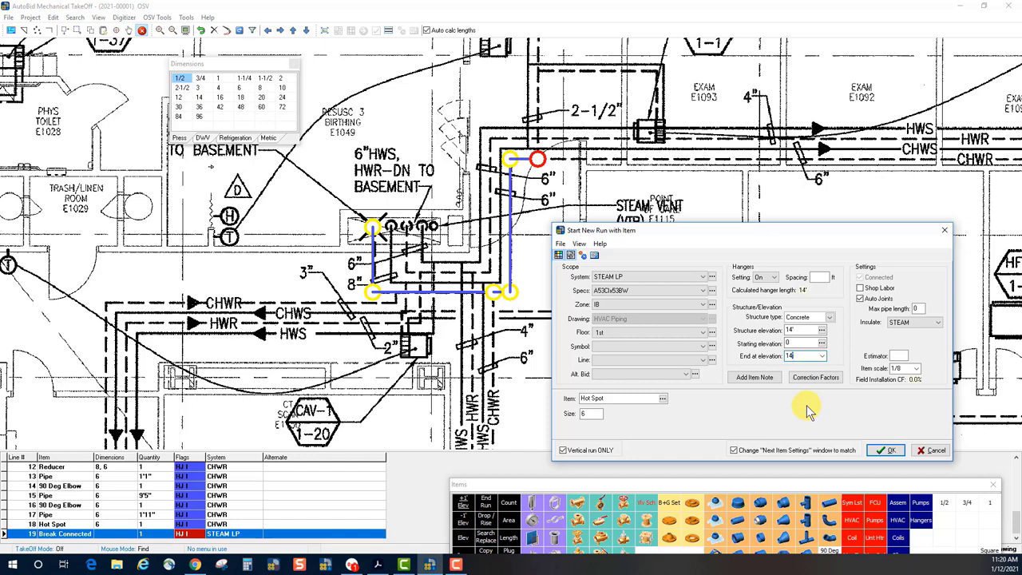
{"action": "left_click", "coordinate": [889, 452]}
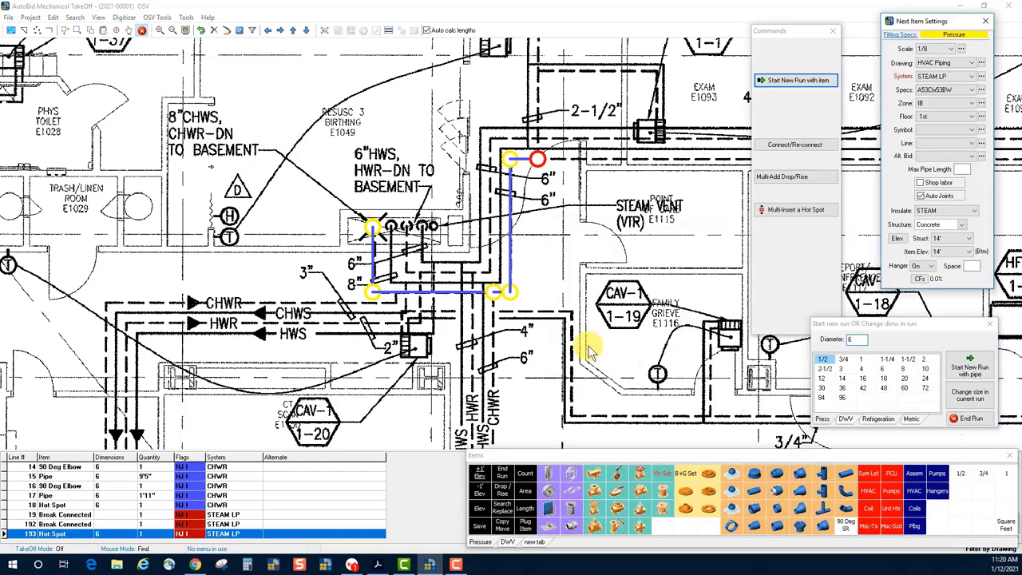
{"action": "left_click", "coordinate": [432, 228]}
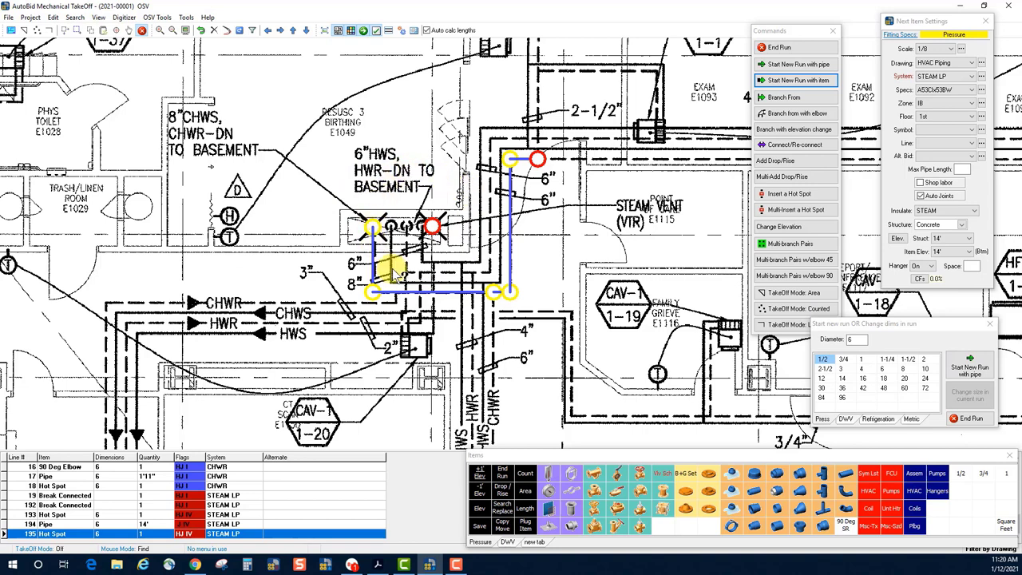
{"action": "left_click", "coordinate": [787, 48]}
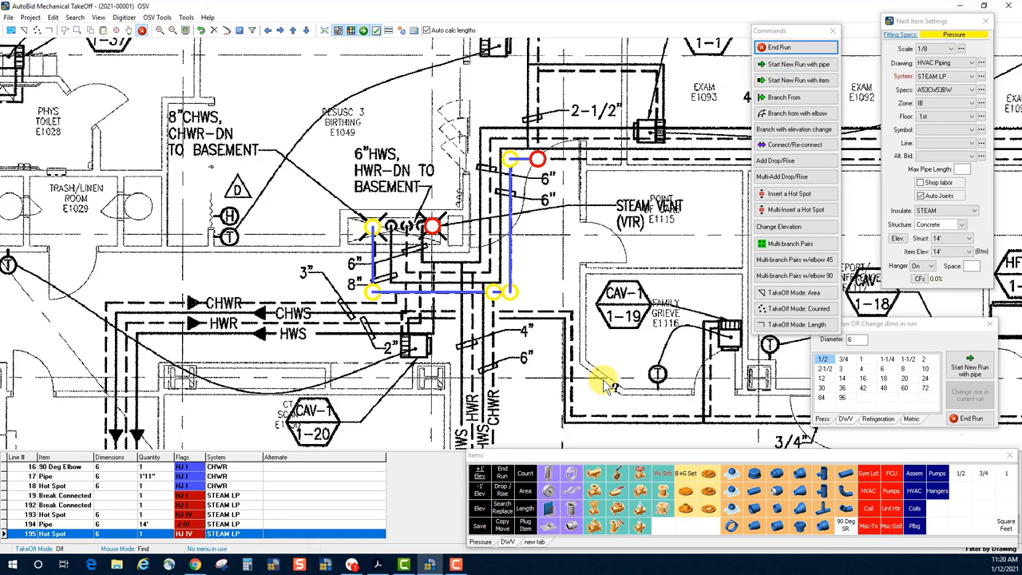
Step: Replace the first item of the steam vent's vertical run with a Fig 261 GCS Clamp
{"action": "left_click", "coordinate": [432, 228]}
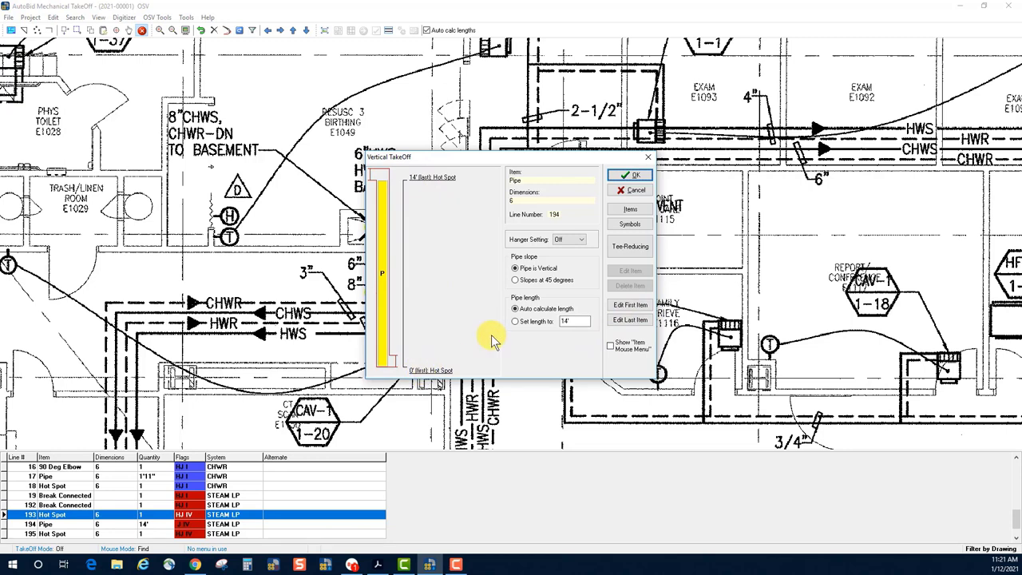
{"action": "left_click", "coordinate": [625, 310]}
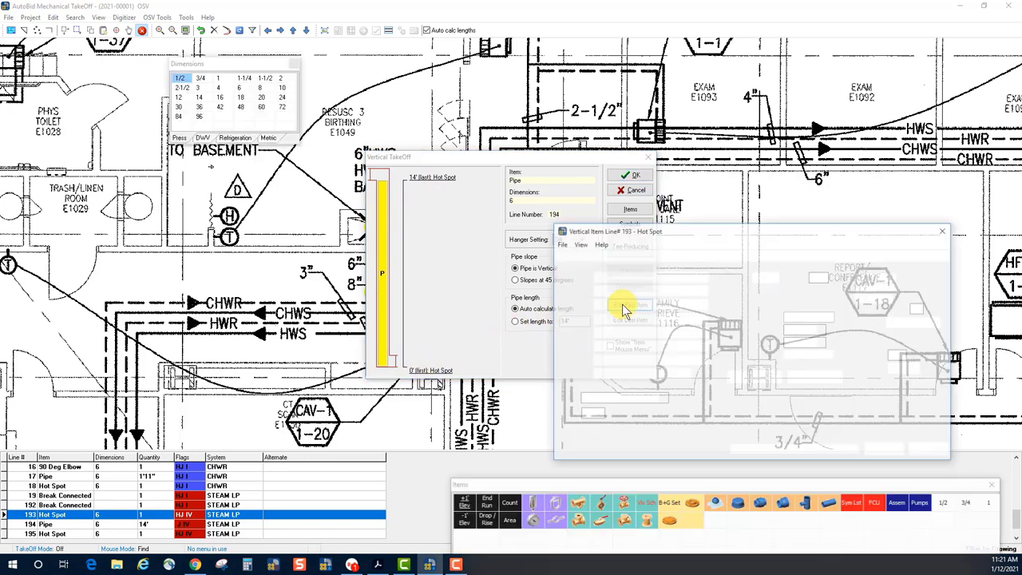
{"action": "left_click", "coordinate": [554, 519]}
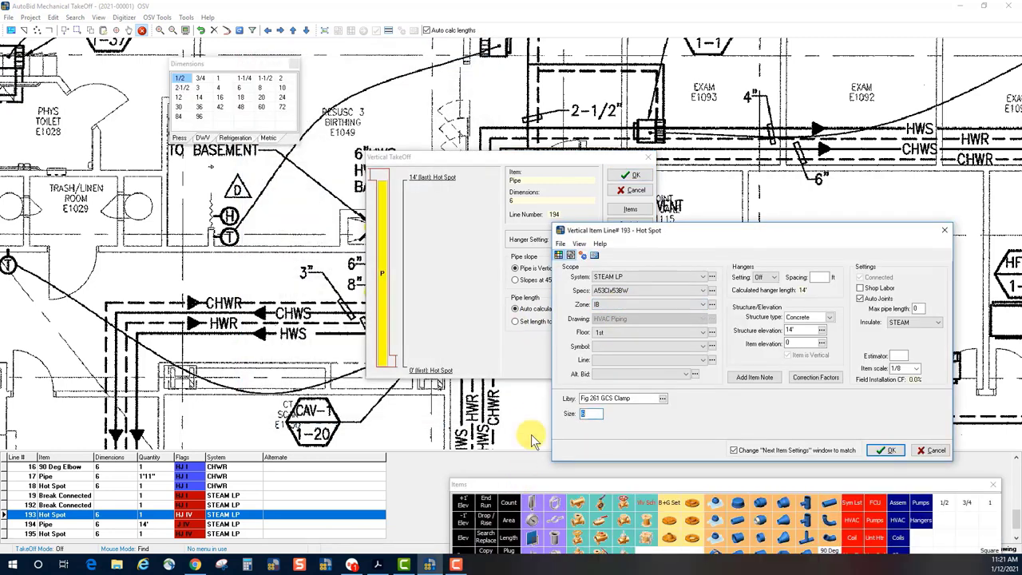
{"action": "left_click", "coordinate": [874, 451]}
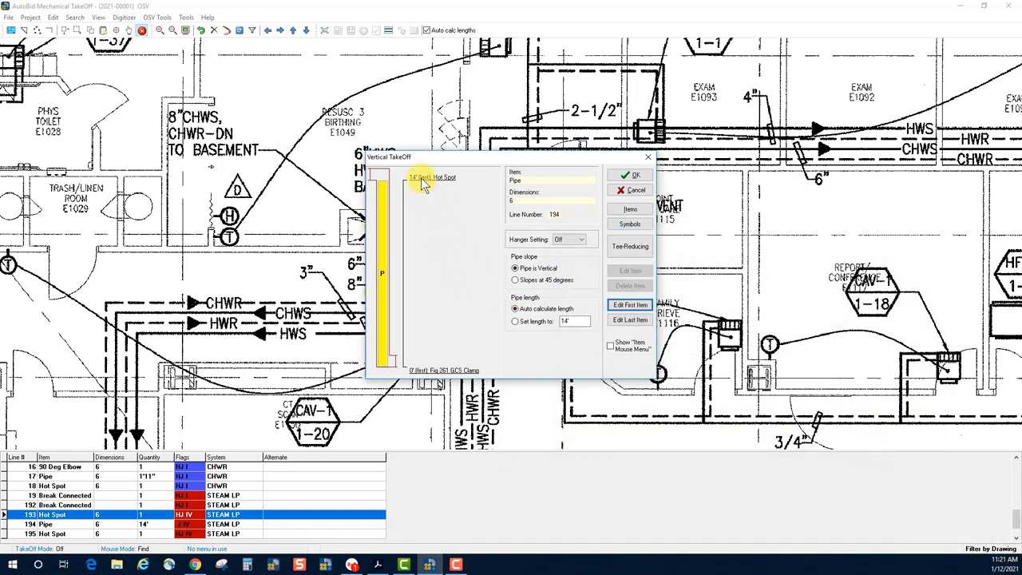
Step: Replace the last item of the steam vent's vertical run with Sleeve - Floor and accept the vertical takeoff
{"action": "left_click", "coordinate": [636, 319]}
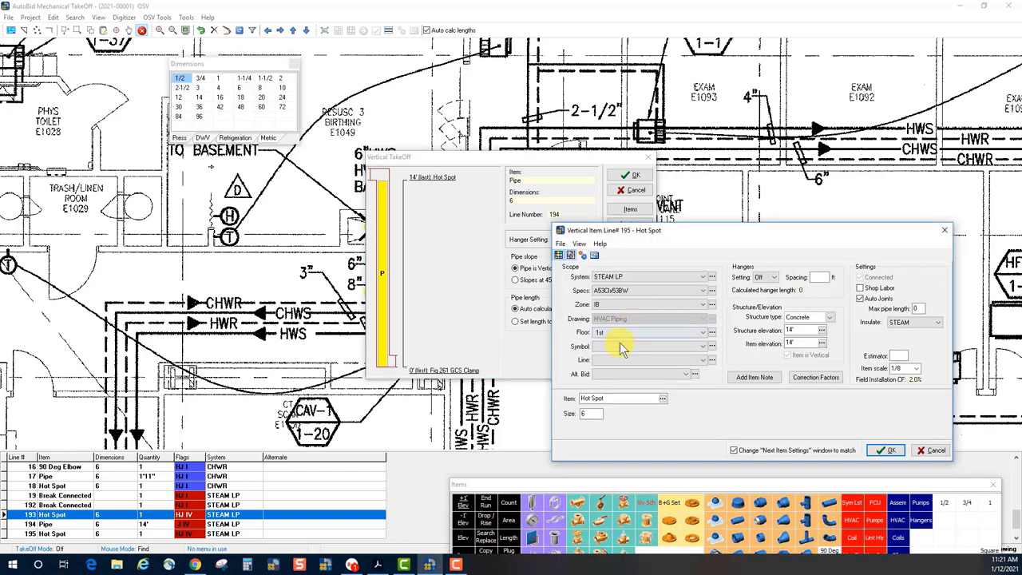
{"action": "left_click", "coordinate": [555, 538]}
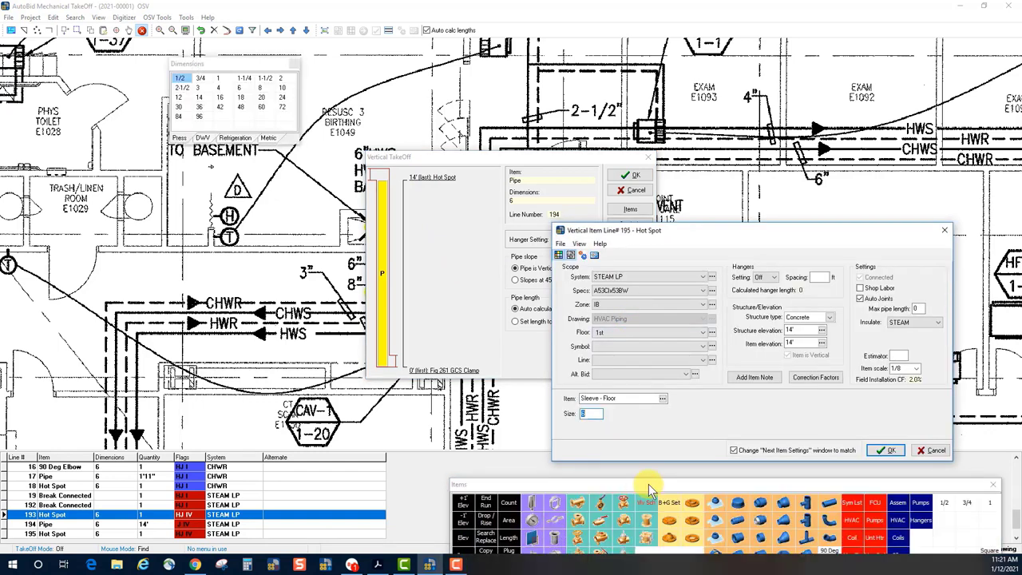
{"action": "left_click", "coordinate": [888, 451]}
{"action": "mouse_move", "coordinate": [460, 186]}
{"action": "left_mouse_down"}
{"action": "mouse_move", "coordinate": [433, 182]}
{"action": "mouse_move", "coordinate": [440, 374]}
{"action": "left_mouse_up"}
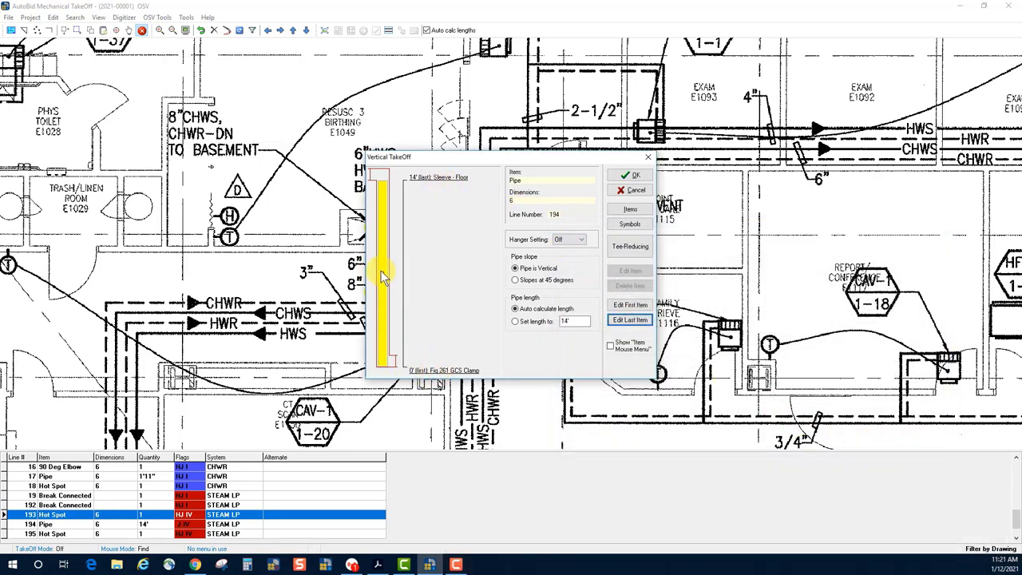
{"action": "left_click", "coordinate": [637, 176]}
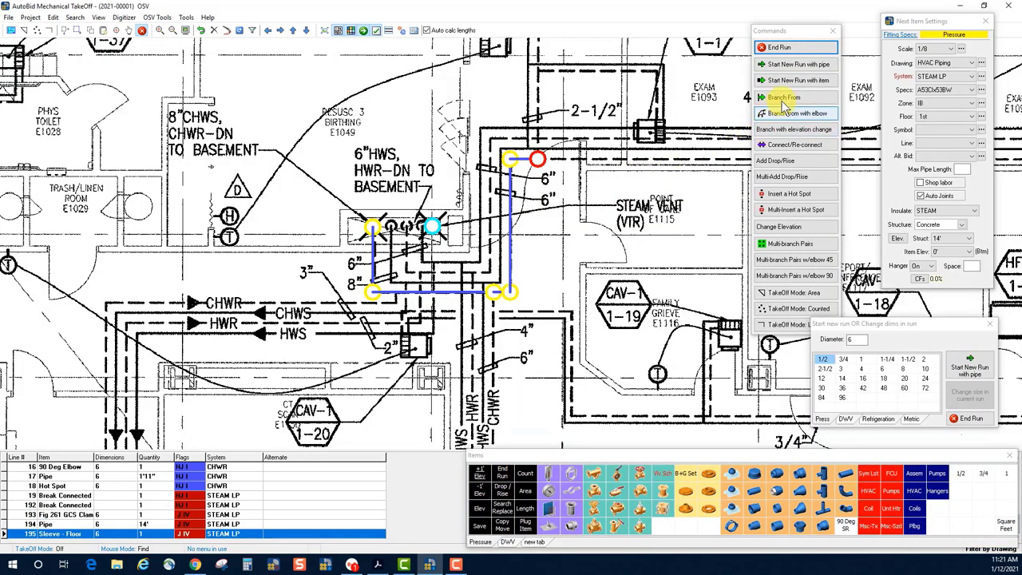
Step: Start a new 6" STEAM LP run with a Hot Spot item, without limiting it to a vertical run
{"action": "left_click", "coordinate": [790, 86]}
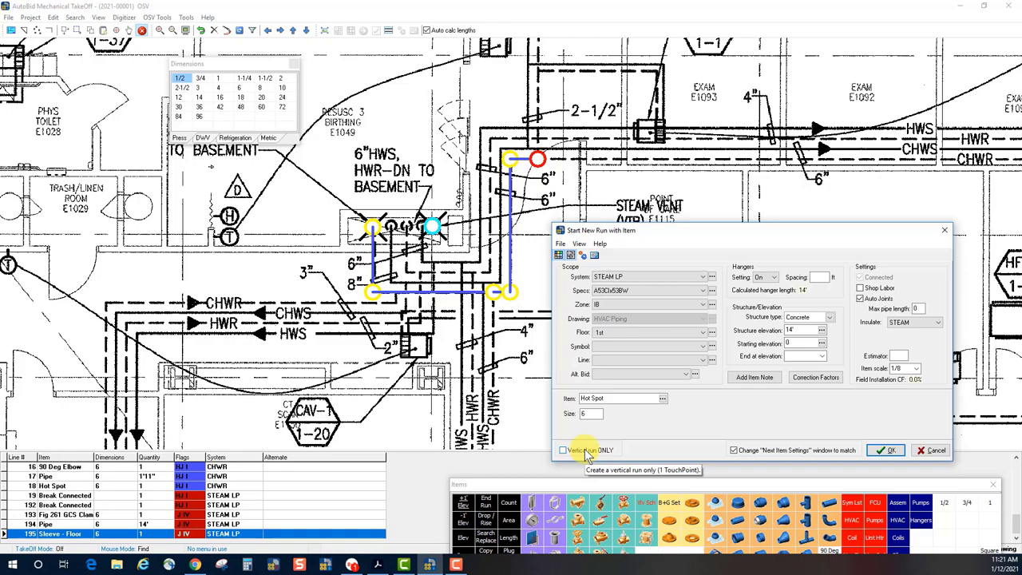
{"action": "left_click", "coordinate": [889, 452]}
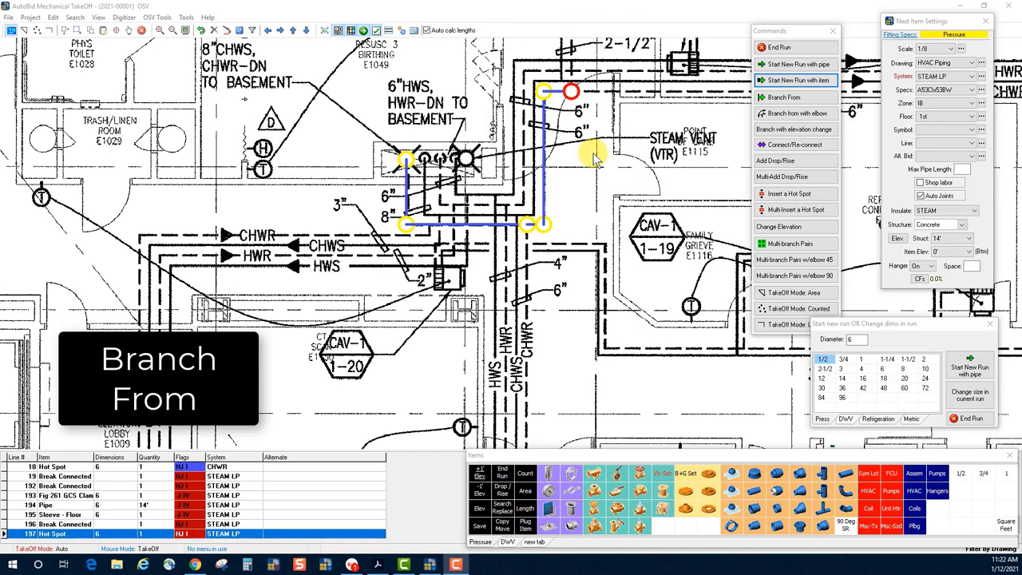
Step: Branch a 3" run from the CHWR main, trace the CHWR line past the corner down to the elevator lobby, and end the run
{"action": "left_click", "coordinate": [789, 97]}
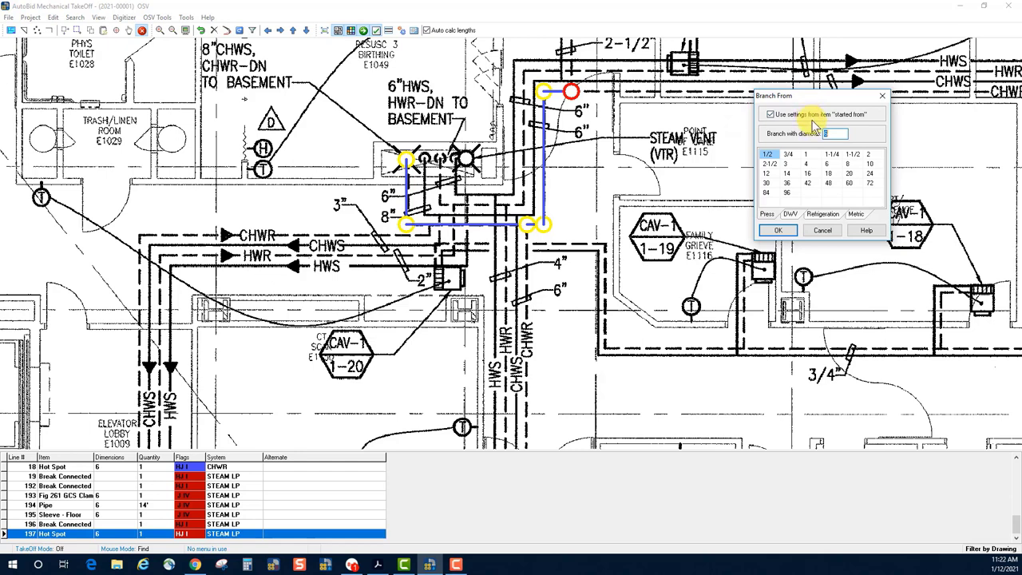
{"action": "left_click", "coordinate": [785, 163]}
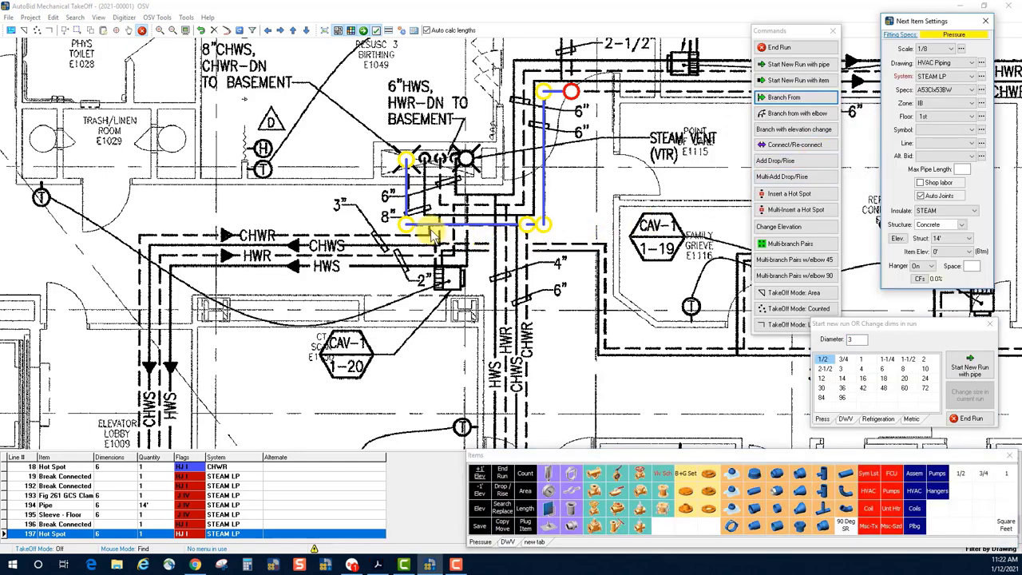
{"action": "left_click", "coordinate": [429, 229]}
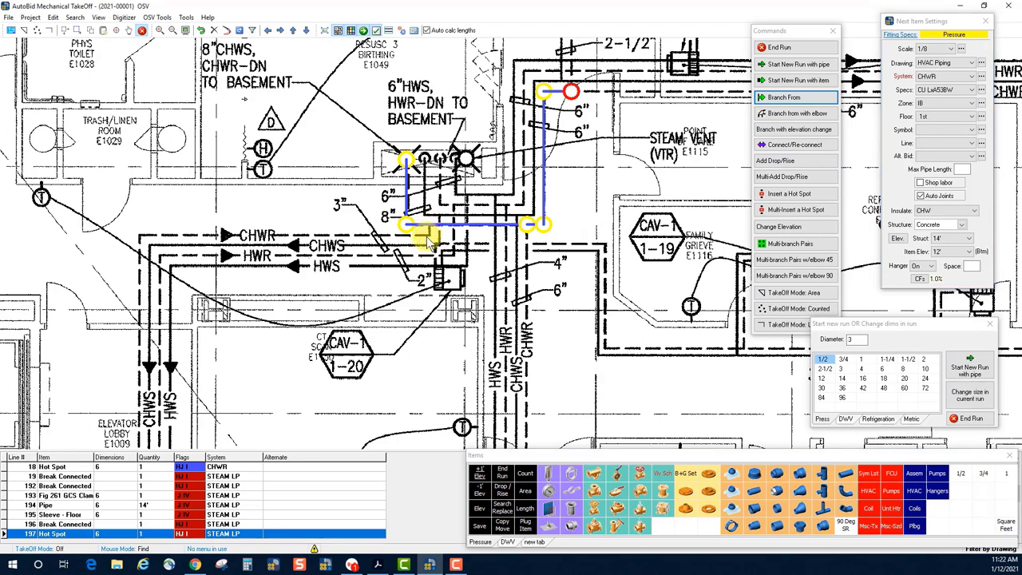
{"action": "left_click", "coordinate": [431, 237]}
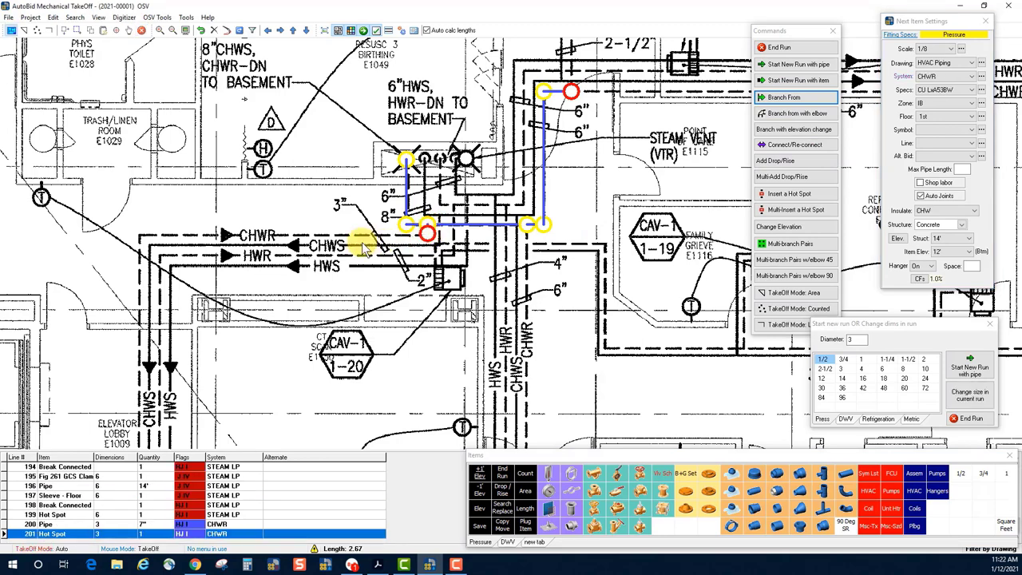
{"action": "left_click", "coordinate": [137, 235]}
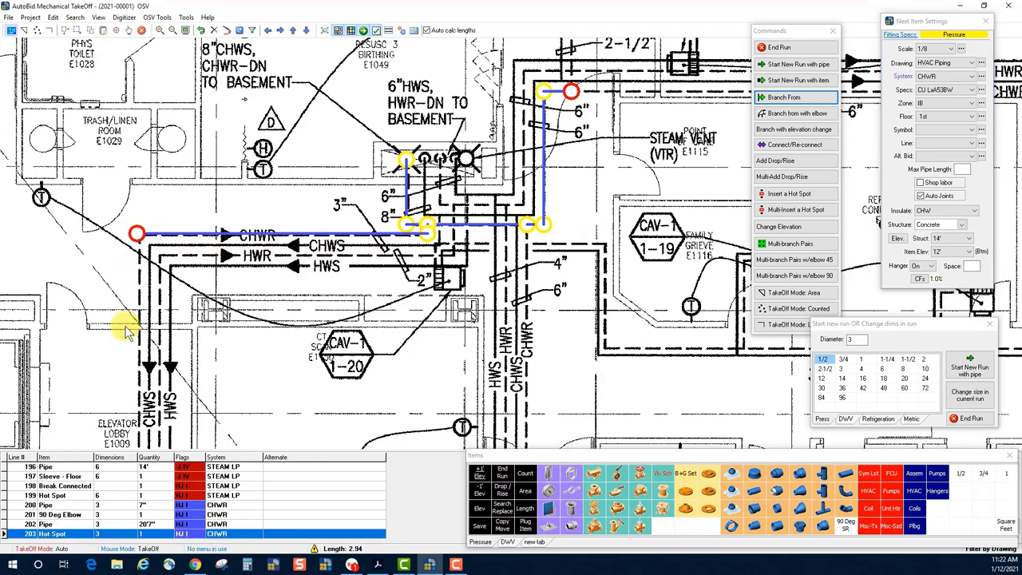
{"action": "left_click", "coordinate": [139, 430]}
{"action": "right_click", "coordinate": [139, 432]}
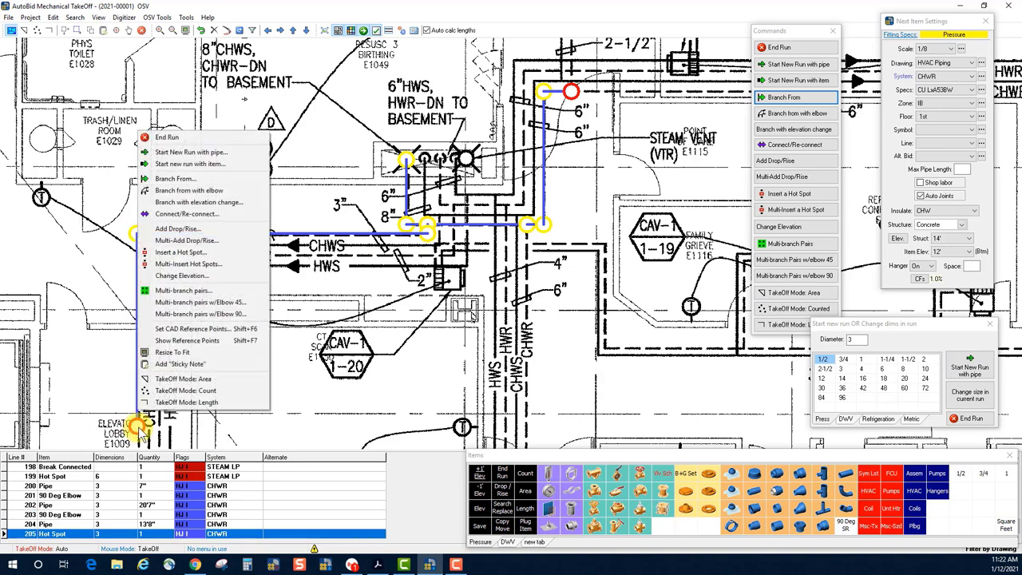
{"action": "left_click", "coordinate": [214, 140]}
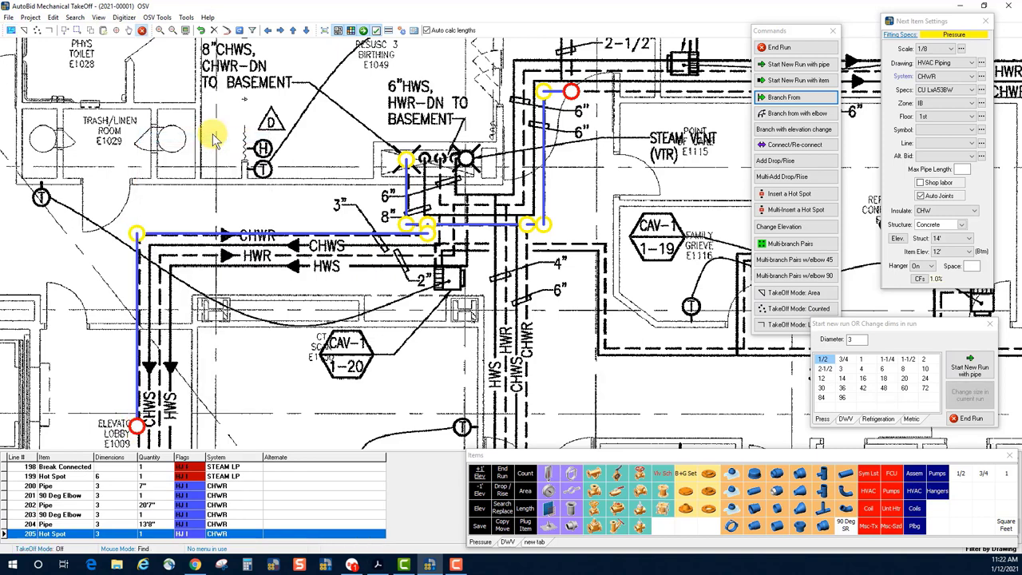
{"action": "left_click", "coordinate": [429, 228]}
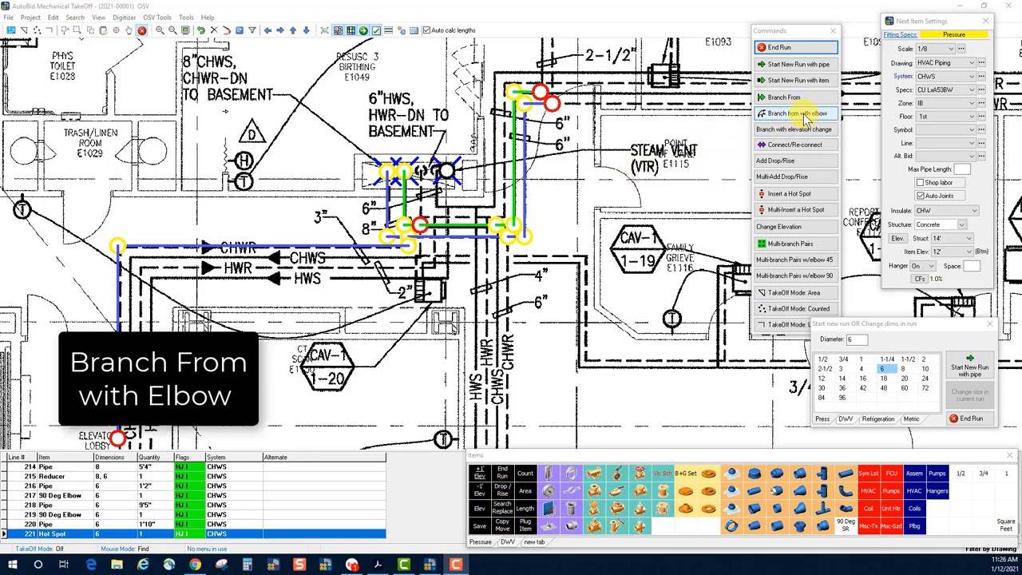
Step: Reduce the radius for finding items on the drawing to 8 pixels
{"action": "left_click", "coordinate": [803, 116]}
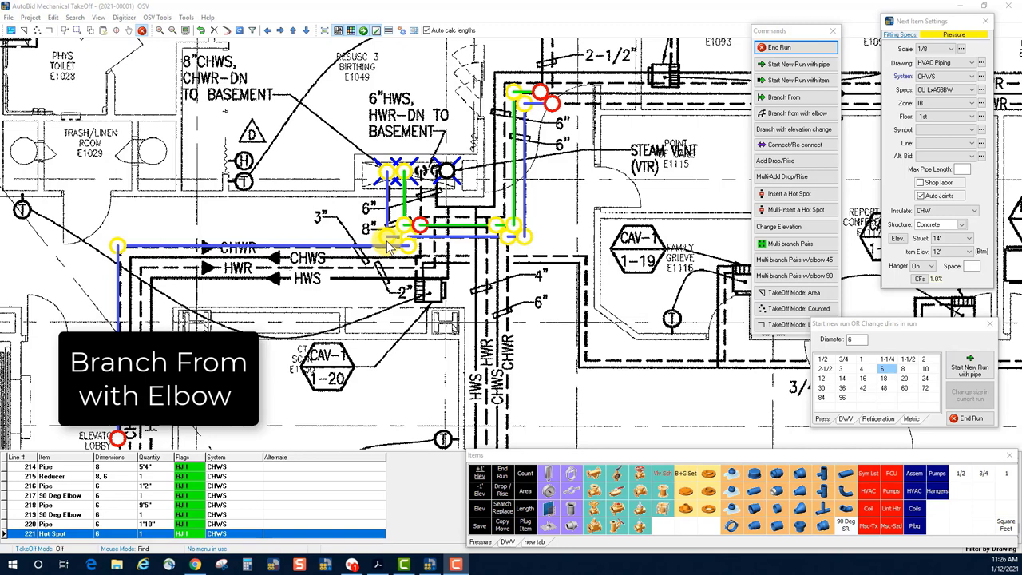
{"action": "left_click", "coordinate": [239, 31]}
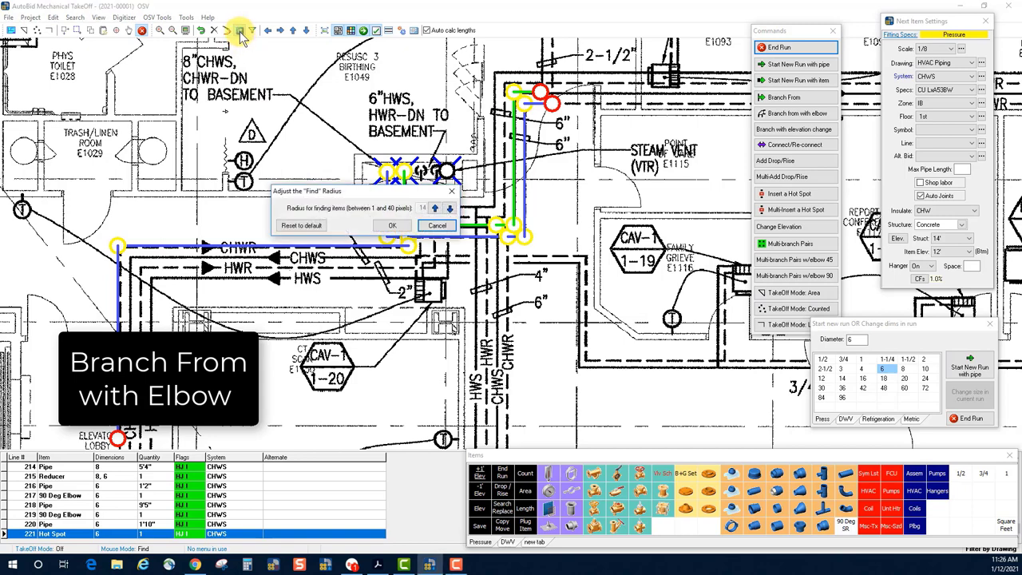
{"action": "left_click", "coordinate": [450, 210]}
{"action": "left_click", "coordinate": [450, 210]}
{"action": "left_click", "coordinate": [450, 210]}
{"action": "left_click", "coordinate": [450, 210]}
{"action": "left_click", "coordinate": [451, 210]}
{"action": "left_click", "coordinate": [450, 210]}
{"action": "left_click", "coordinate": [324, 195]}
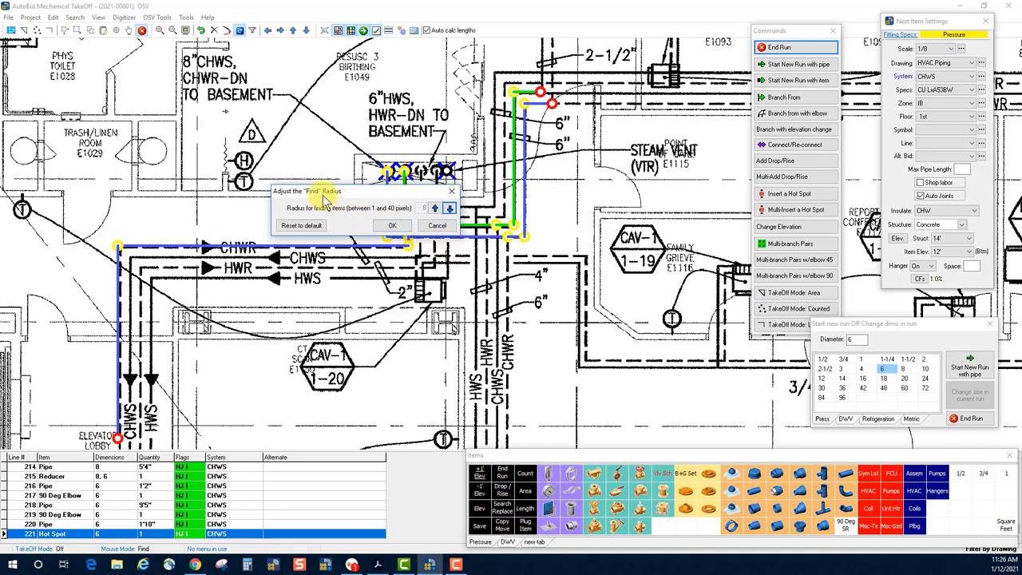
{"action": "left_click", "coordinate": [393, 225]}
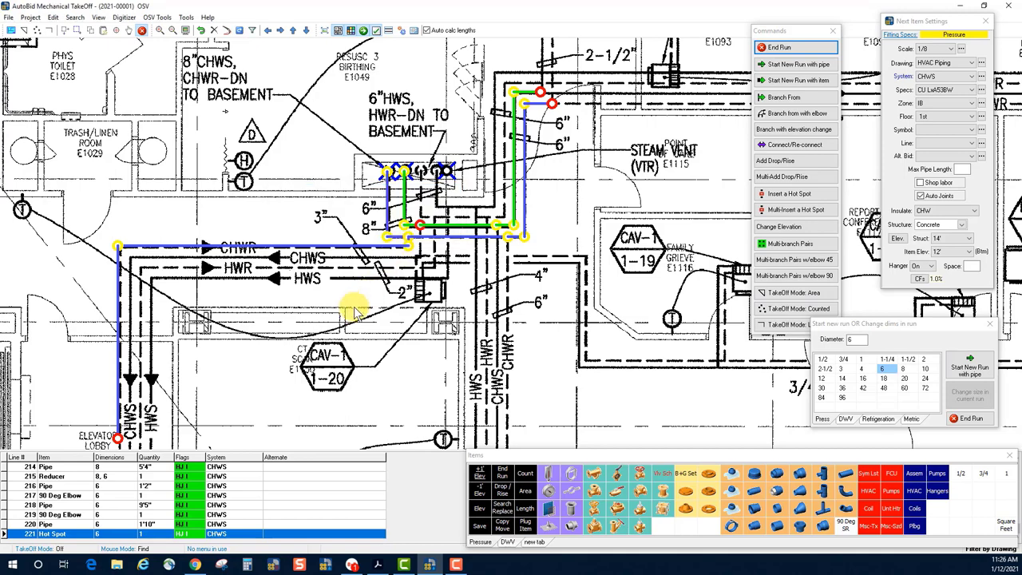
Step: Branch from the CHWS main with a 3" elbow, trace the CHWS line around the corner to the elevator lobby, and end the run
{"action": "left_click_drag", "start_coordinate": [354, 306], "coordinate": [376, 311]}
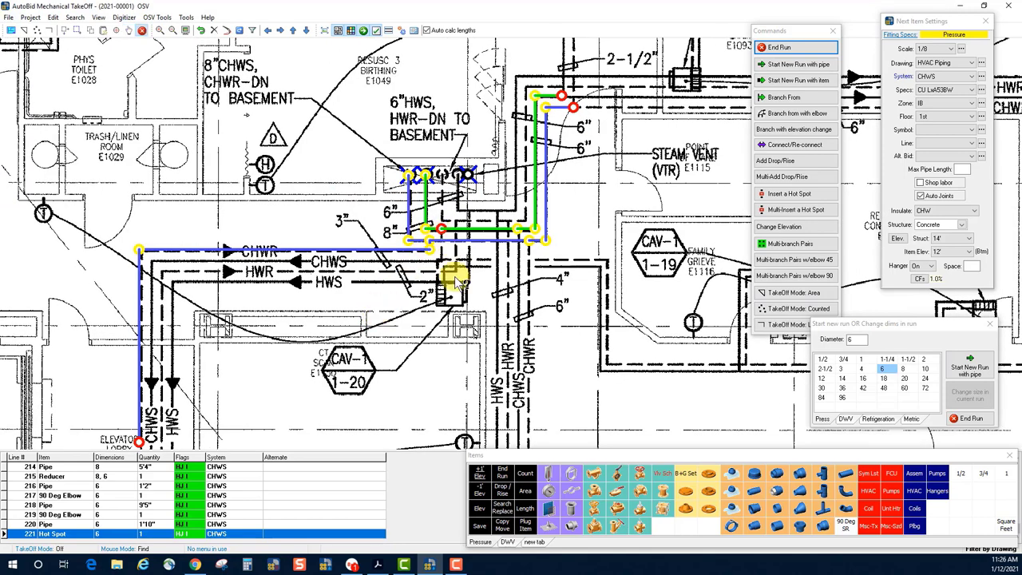
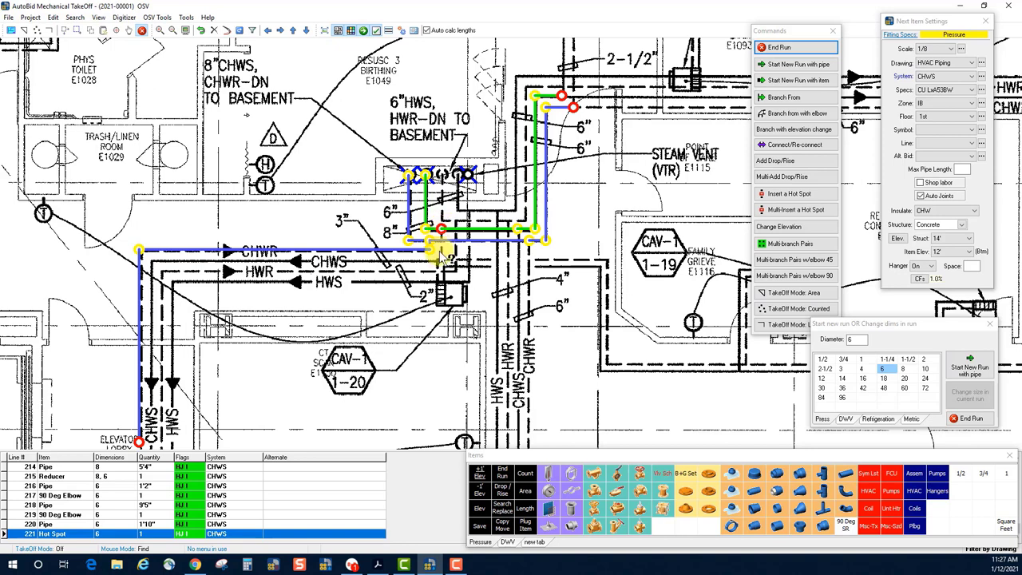
{"action": "left_click", "coordinate": [797, 114]}
{"action": "left_click", "coordinate": [797, 114]}
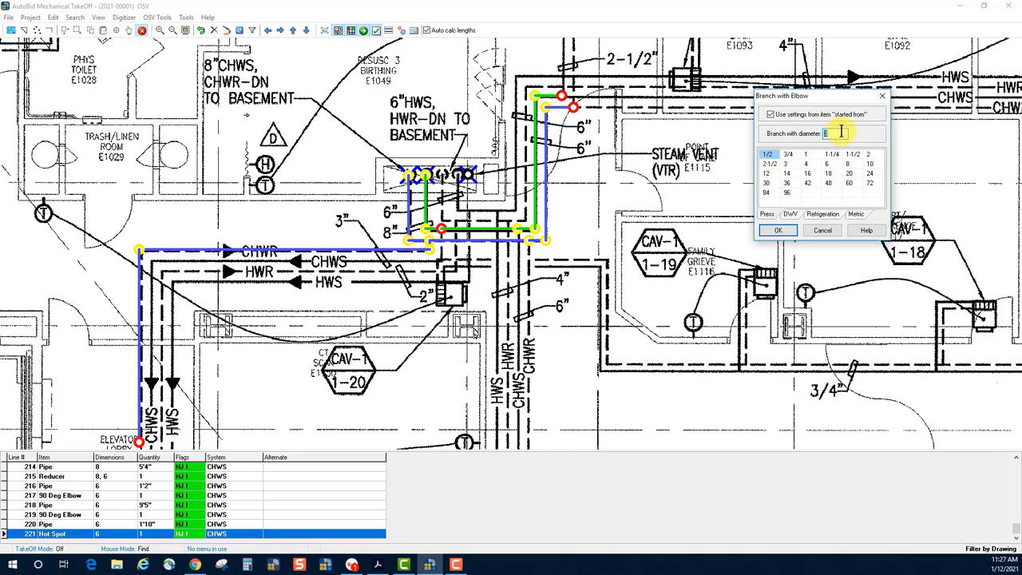
{"action": "left_click", "coordinate": [780, 232]}
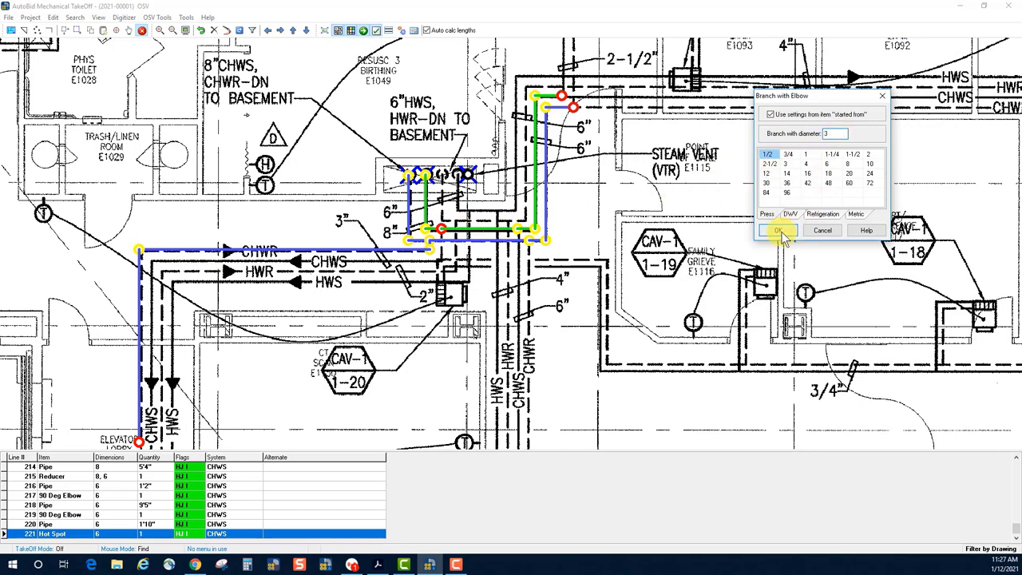
{"action": "left_click", "coordinate": [441, 232]}
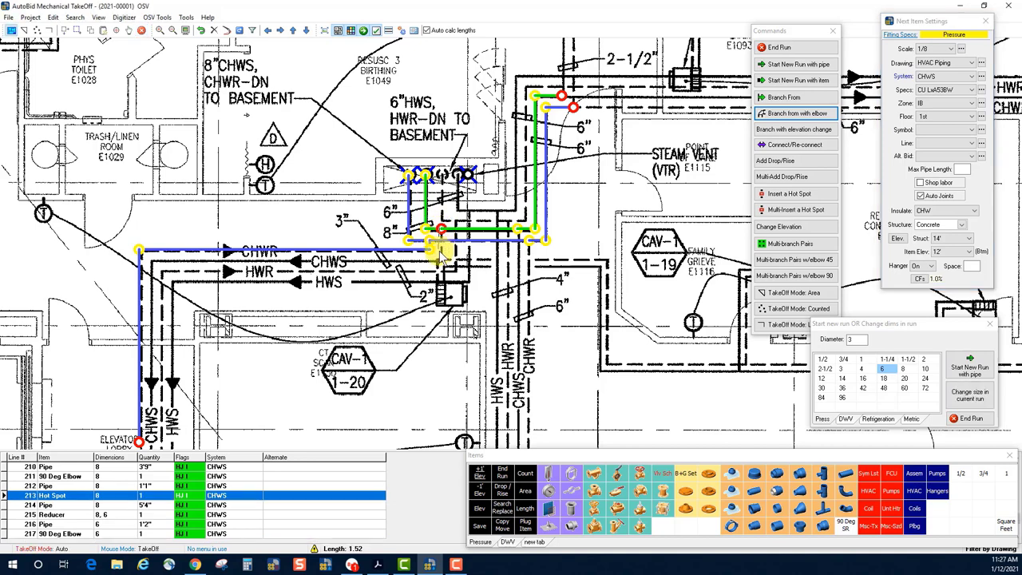
{"action": "left_click", "coordinate": [406, 265]}
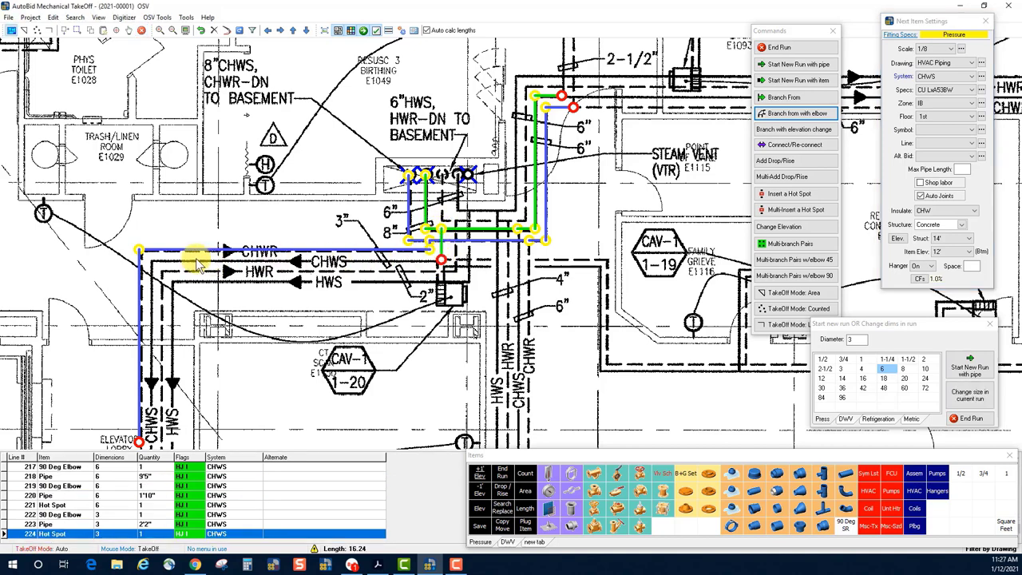
{"action": "left_click", "coordinate": [155, 264]}
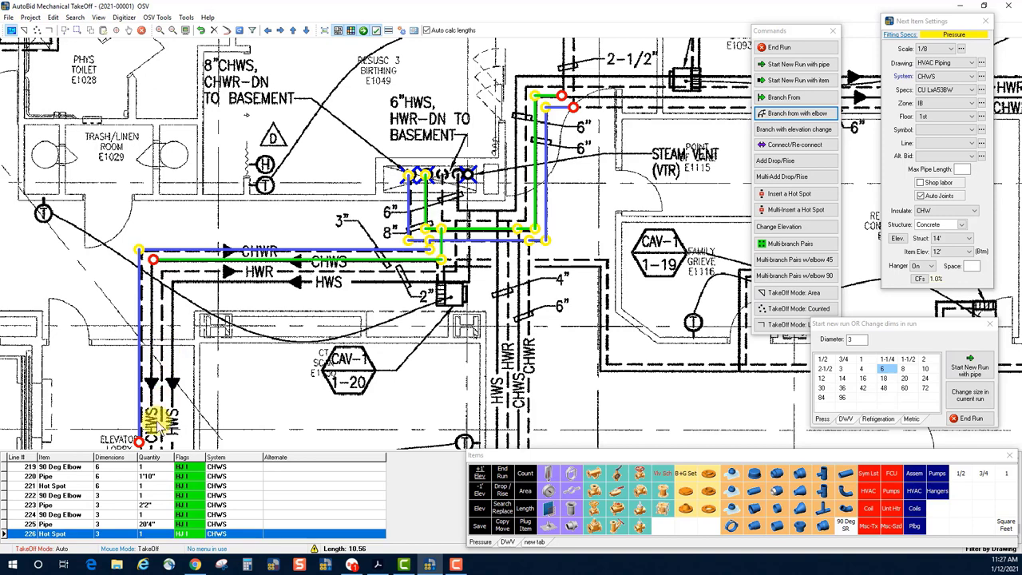
{"action": "left_click", "coordinate": [154, 448]}
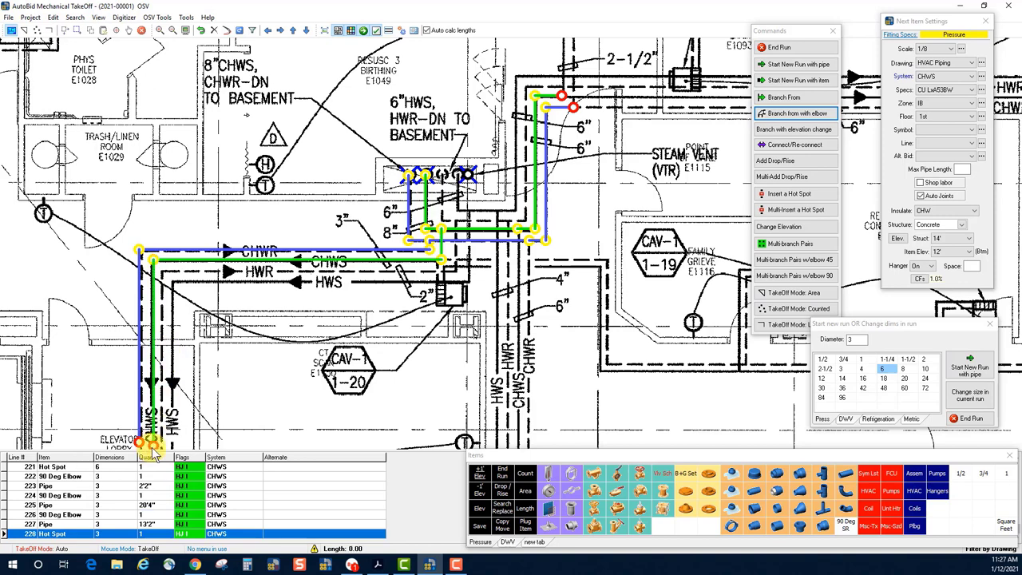
{"action": "right_click", "coordinate": [154, 452]}
{"action": "left_click", "coordinate": [214, 157]}
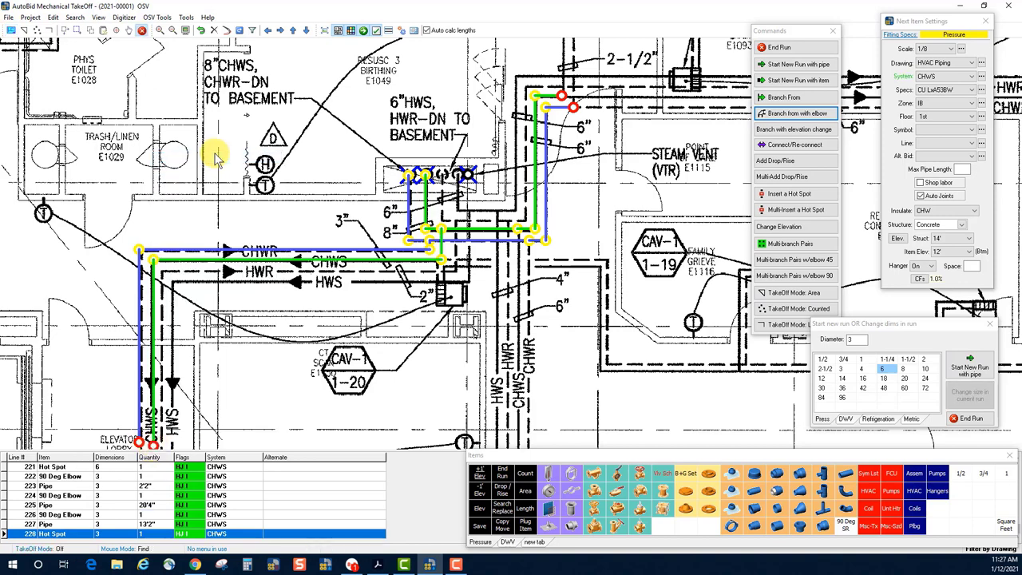
Step: Examine the elbow and tee entries at the point where the CHWS branch leaves the main
{"action": "left_click", "coordinate": [437, 233]}
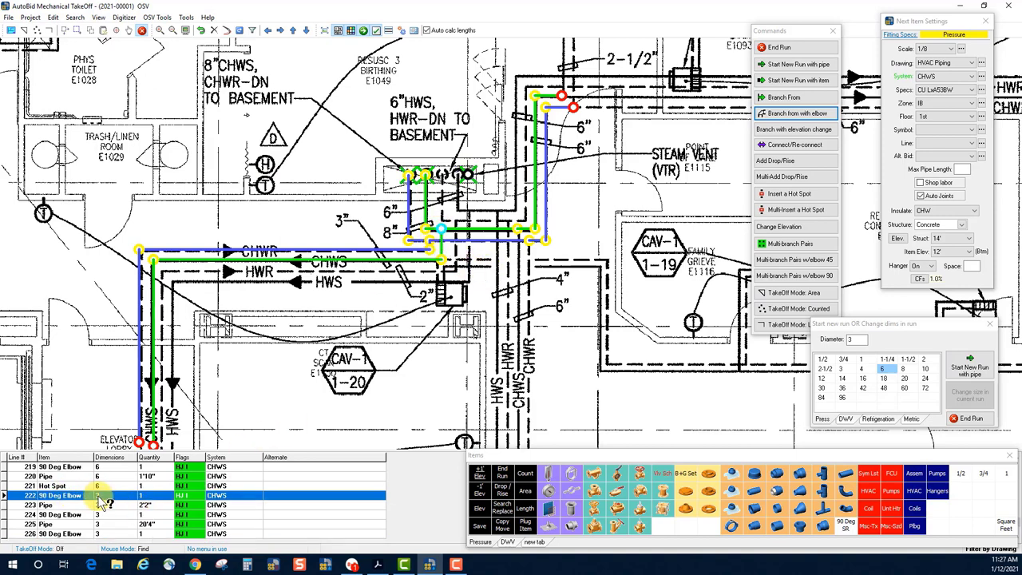
{"action": "left_click", "coordinate": [102, 499]}
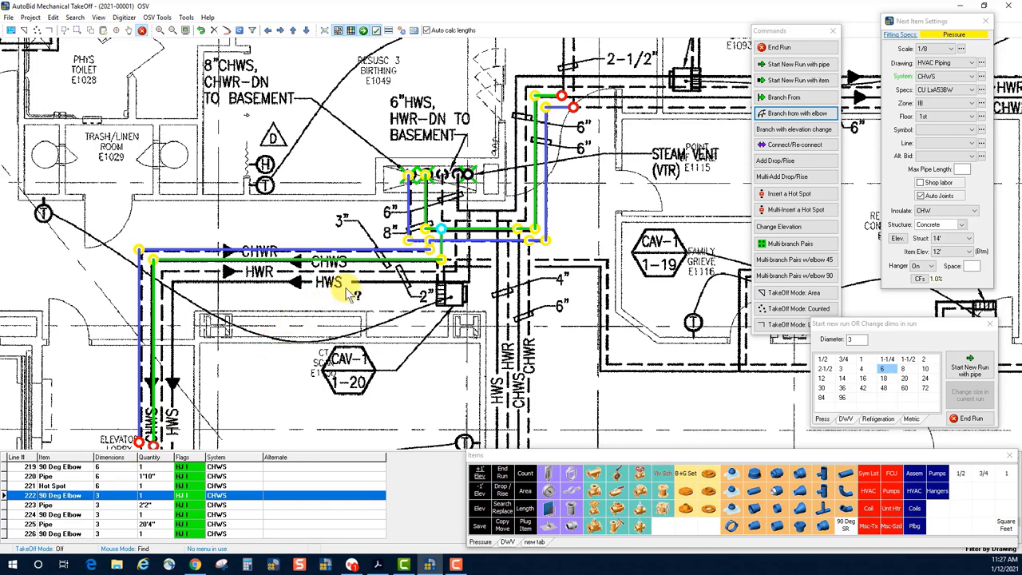
{"action": "left_click", "coordinate": [433, 232]}
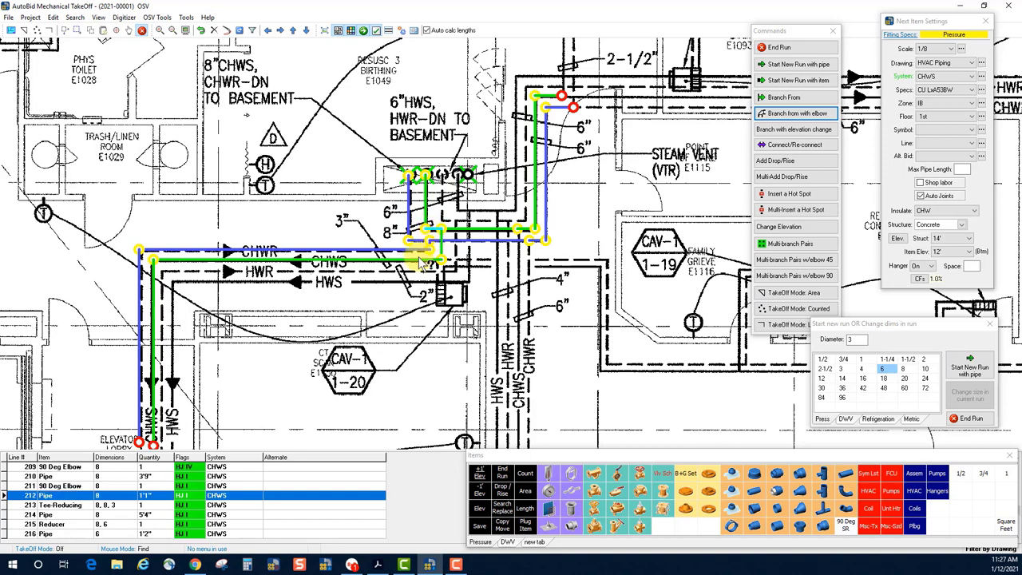
{"action": "left_click", "coordinate": [78, 507]}
{"action": "left_click", "coordinate": [76, 505]}
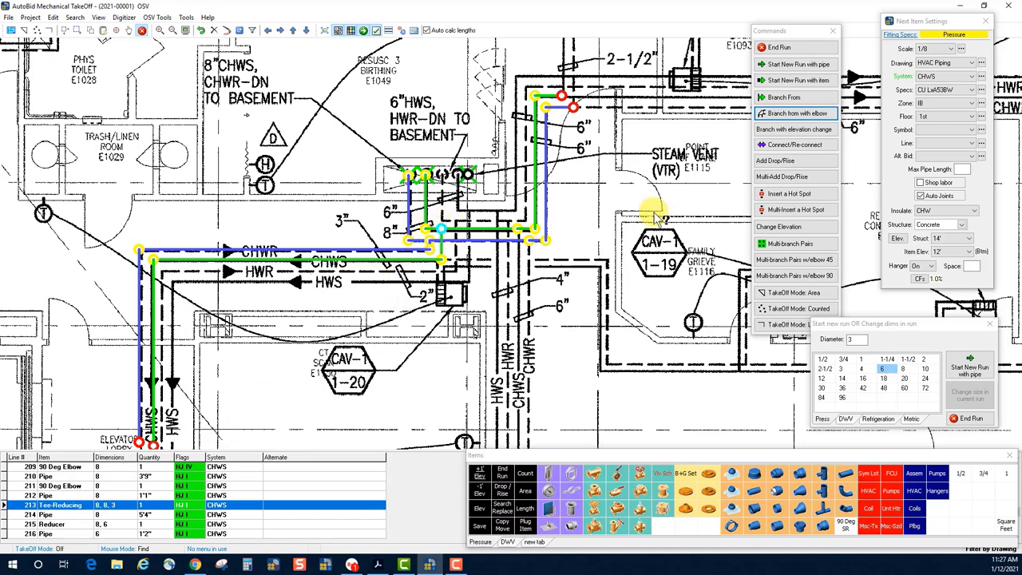
{"action": "left_click", "coordinate": [812, 117]}
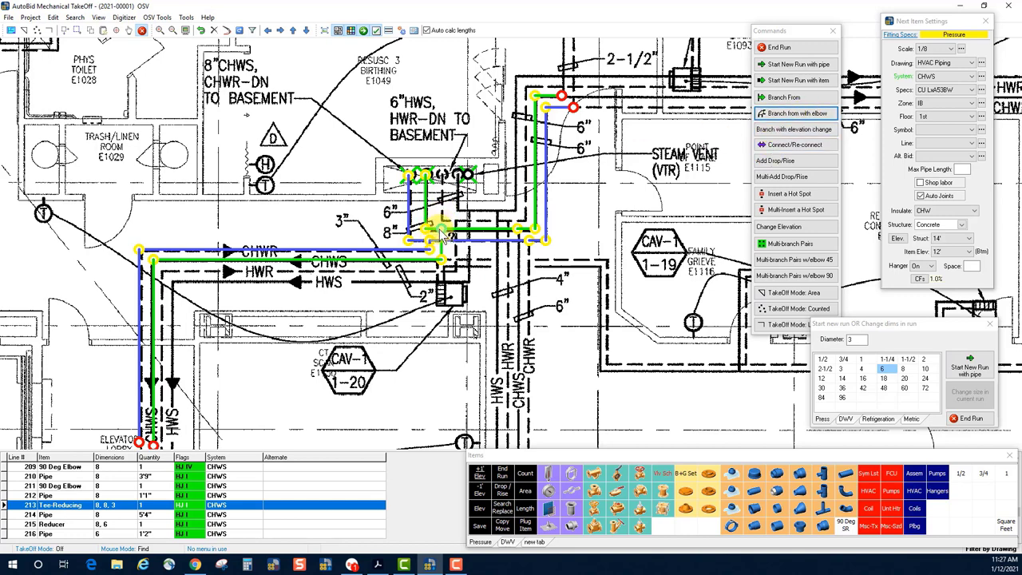
{"action": "left_click", "coordinate": [442, 232]}
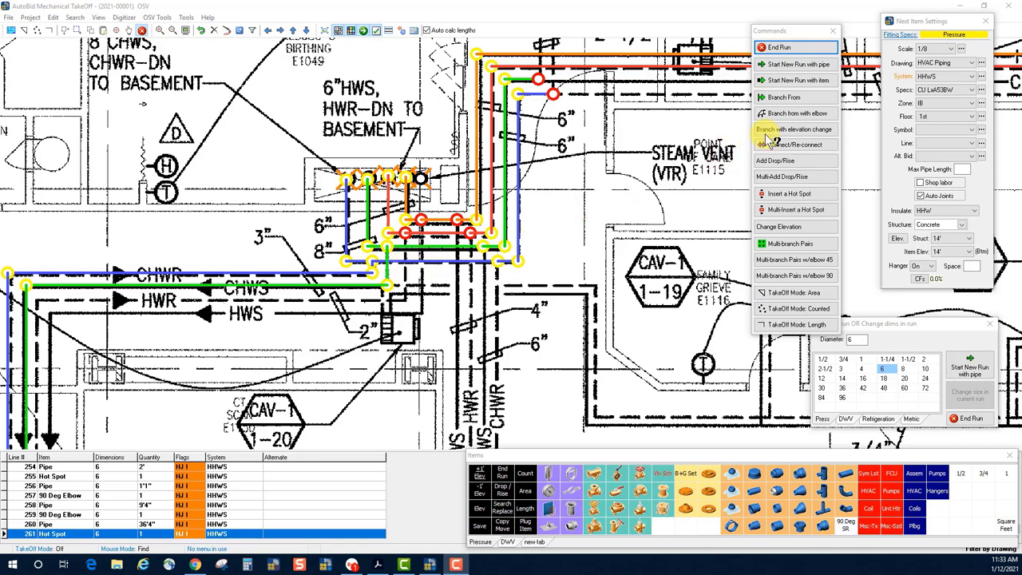
Step: Branch from the HWR main with a 2" elevation change to 11', trace the HWR line around its corners, and end the run
{"action": "left_click", "coordinate": [802, 131]}
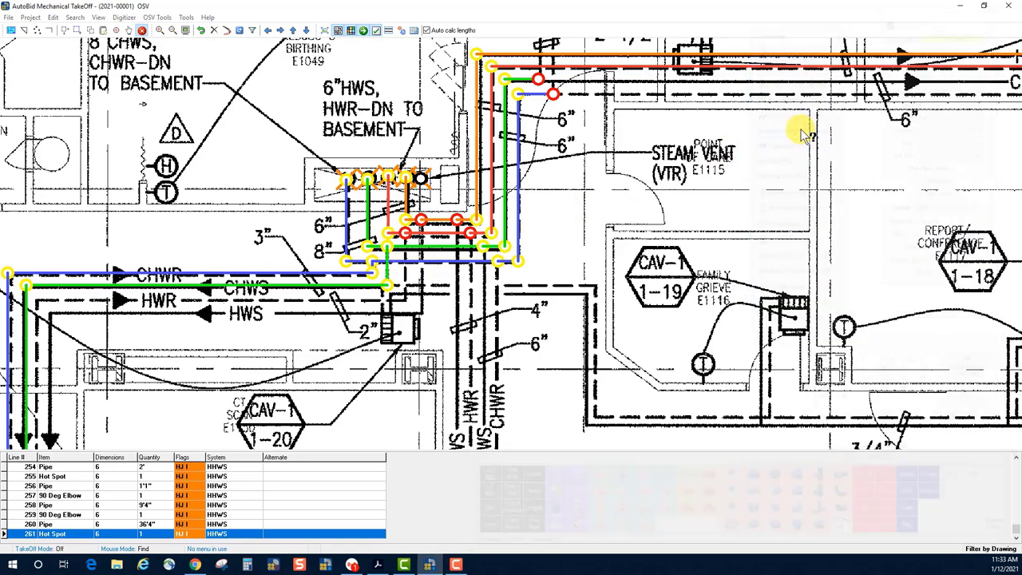
{"action": "left_click", "coordinate": [750, 99]}
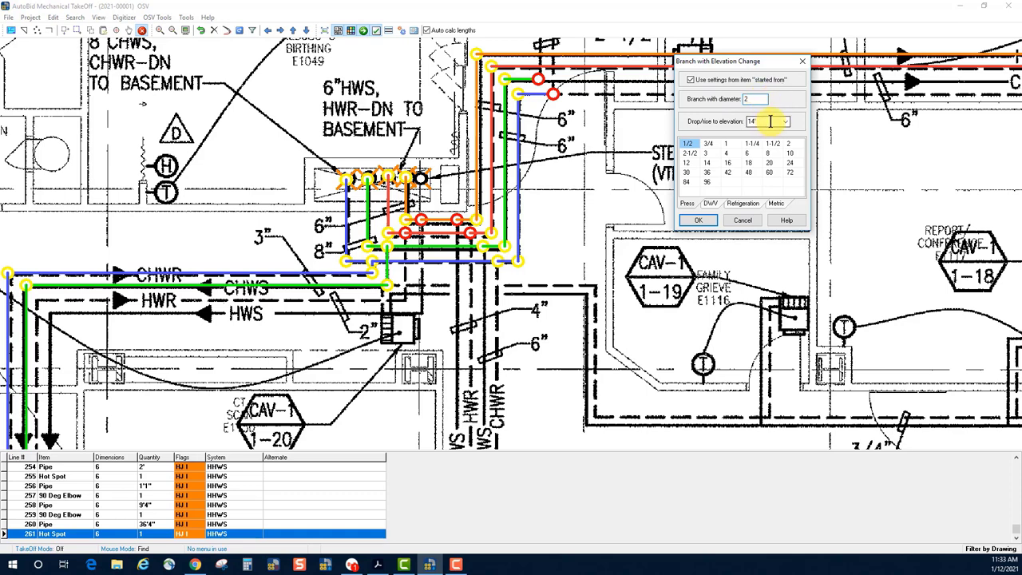
{"action": "left_click", "coordinate": [786, 121]}
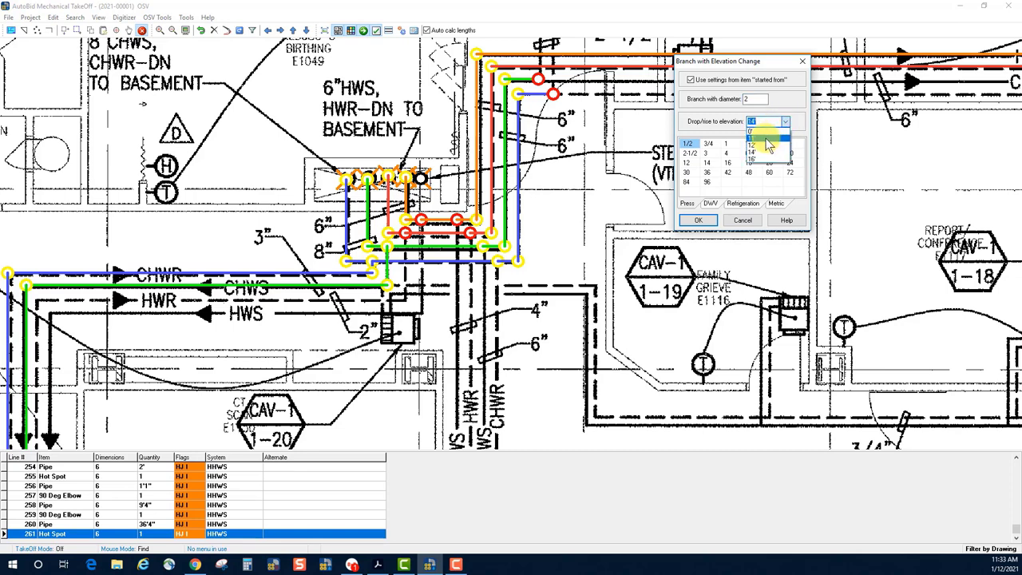
{"action": "left_click", "coordinate": [765, 139]}
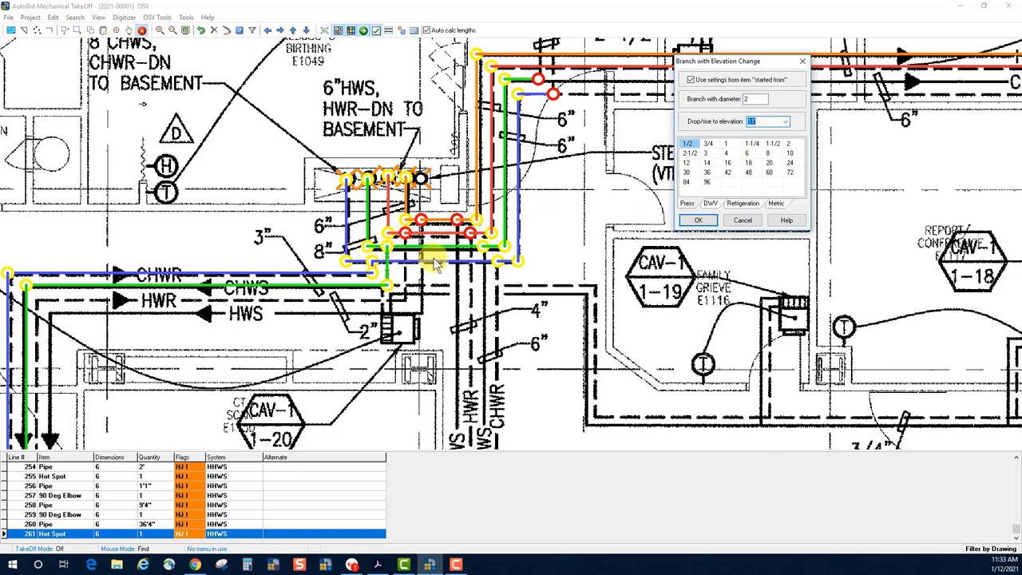
{"action": "double_click", "coordinate": [750, 98]}
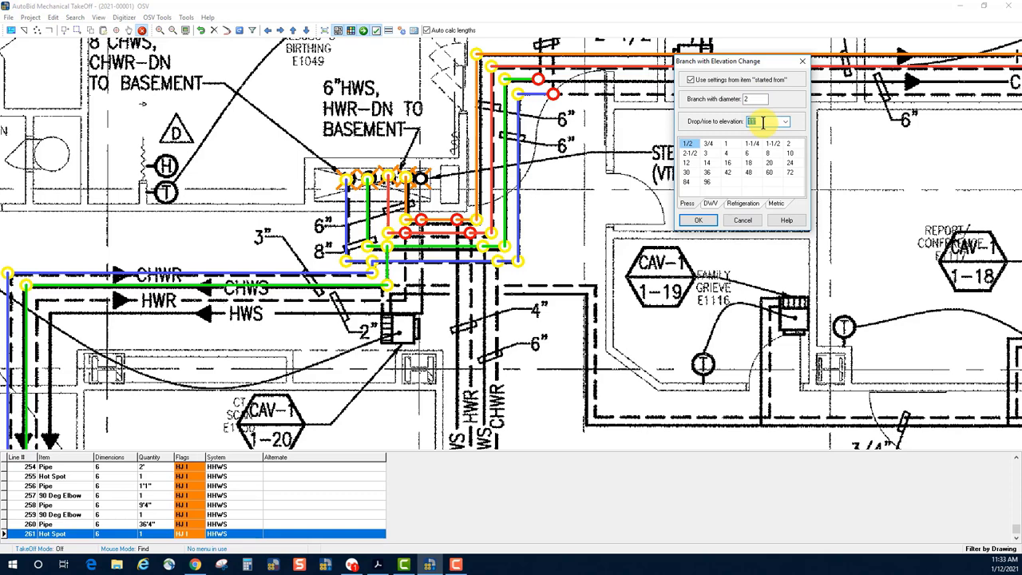
{"action": "left_click", "coordinate": [700, 223]}
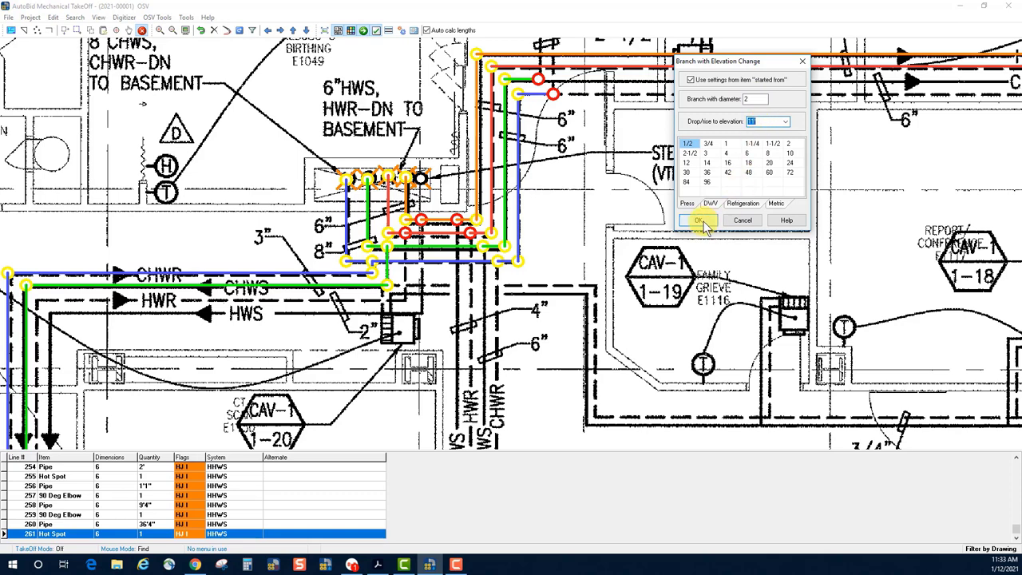
{"action": "left_click", "coordinate": [406, 236]}
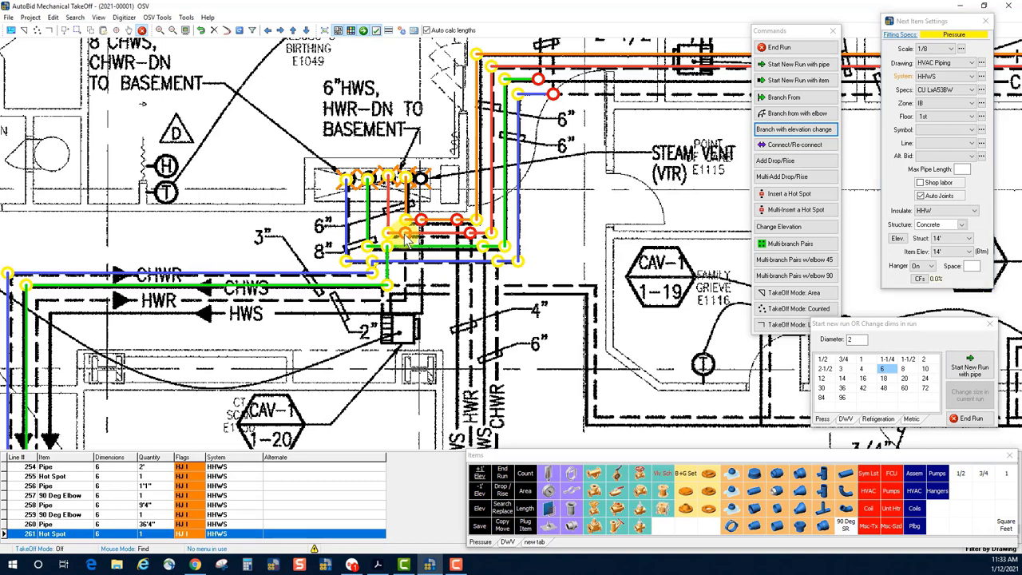
{"action": "left_click", "coordinate": [406, 302]}
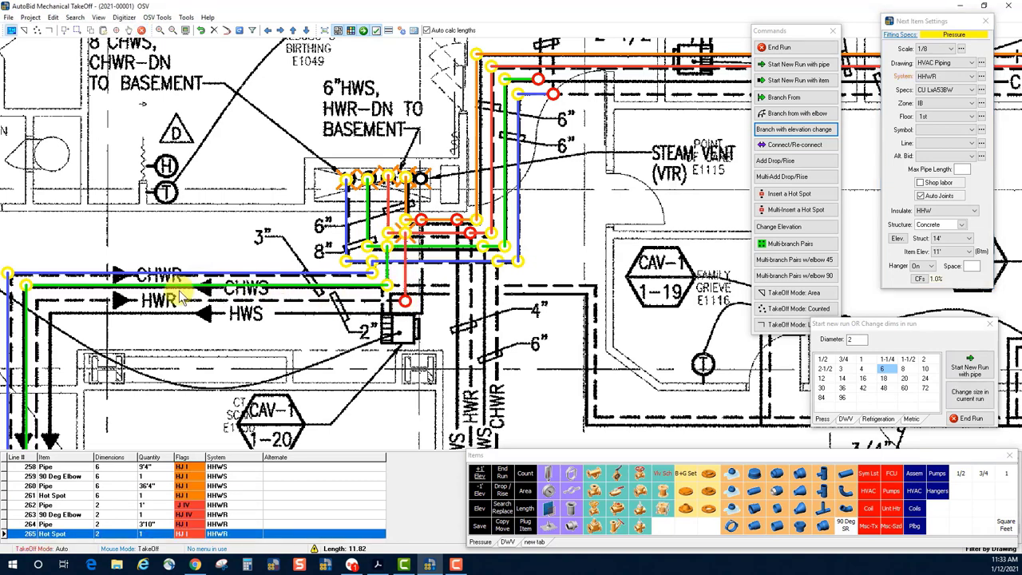
{"action": "left_click", "coordinate": [36, 302]}
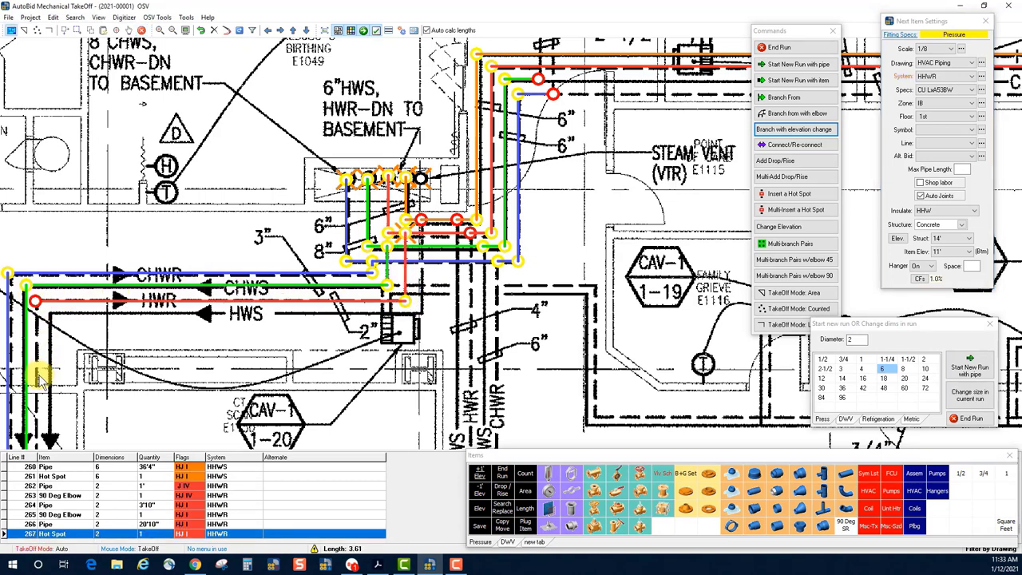
{"action": "left_click", "coordinate": [35, 421]}
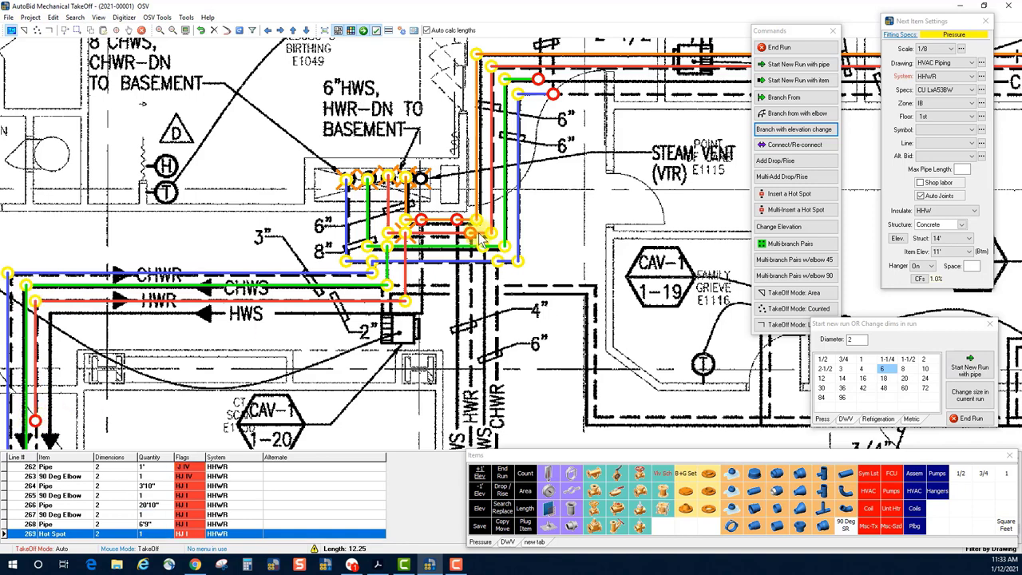
{"action": "left_click", "coordinate": [790, 49]}
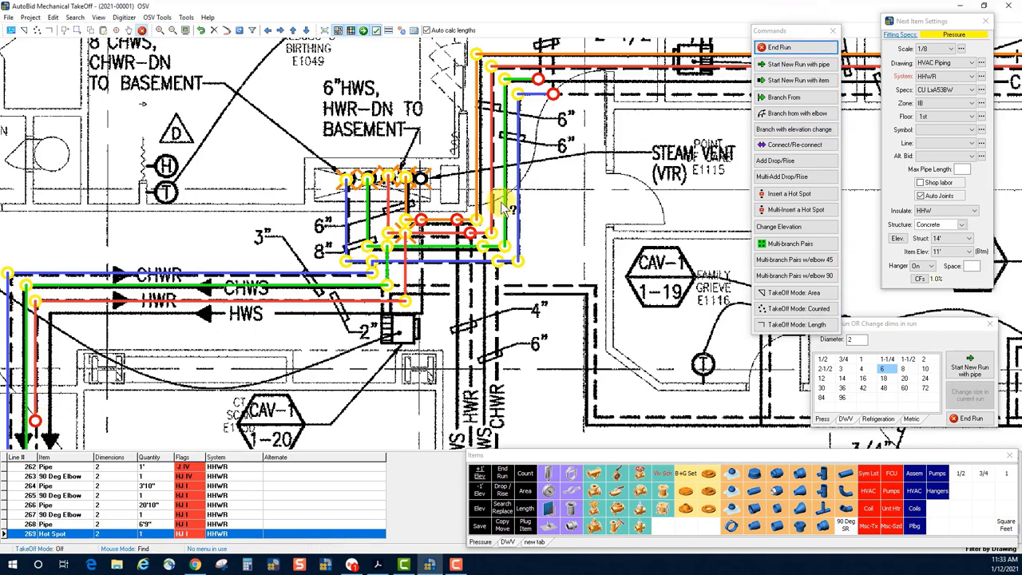
Step: Examine the vertical takeoff between the reducing tee and the elbow where the HWR branch leaves the main
{"action": "double_click", "coordinate": [407, 238]}
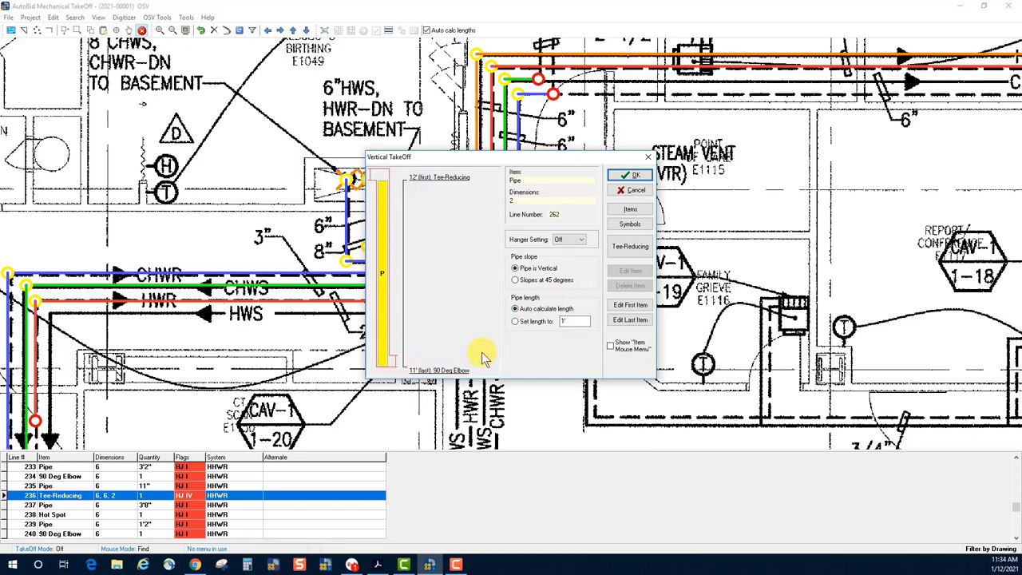
{"action": "left_click", "coordinate": [647, 177]}
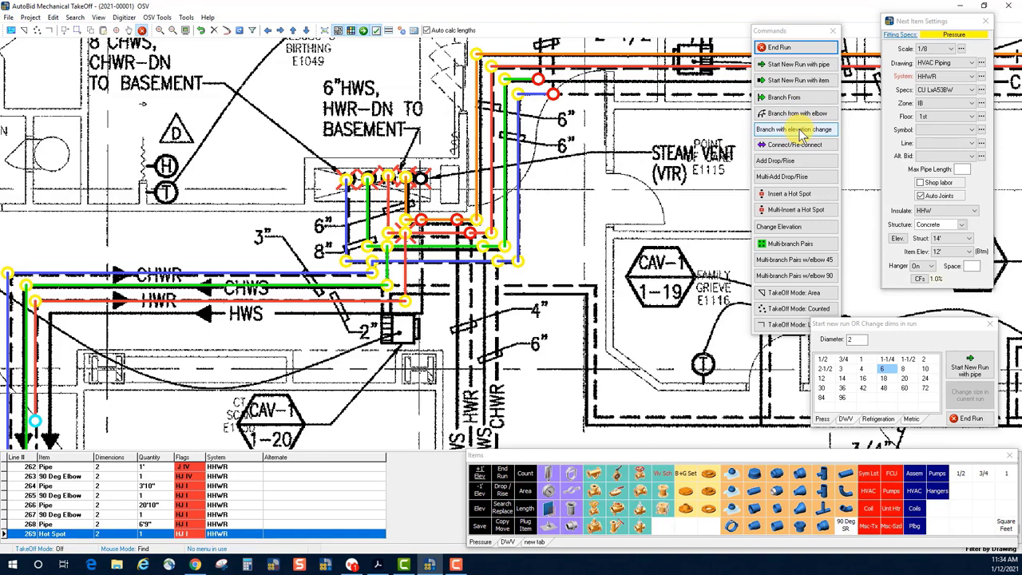
{"action": "left_click", "coordinate": [971, 419]}
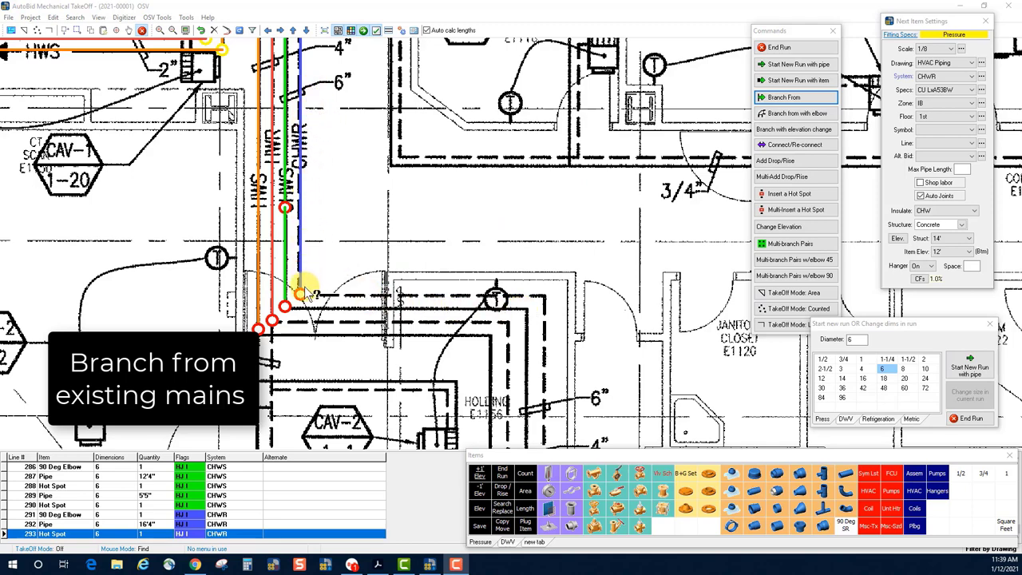
Step: Branch a 6" run from the end of the existing CHWR main, trace the CHWR line around the corner to the riser shaft, and end the run
{"action": "left_click", "coordinate": [809, 102]}
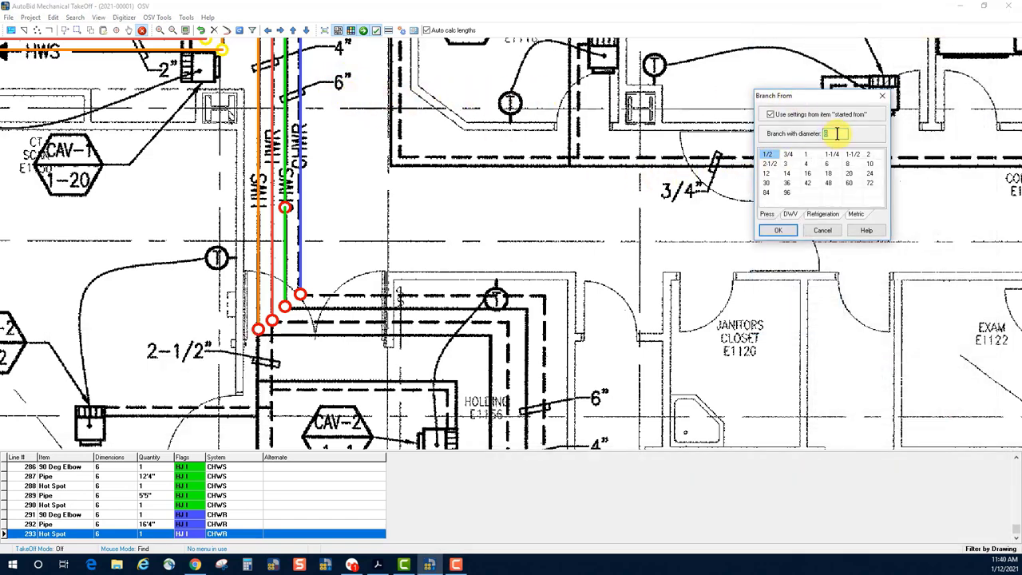
{"action": "left_click", "coordinate": [780, 233]}
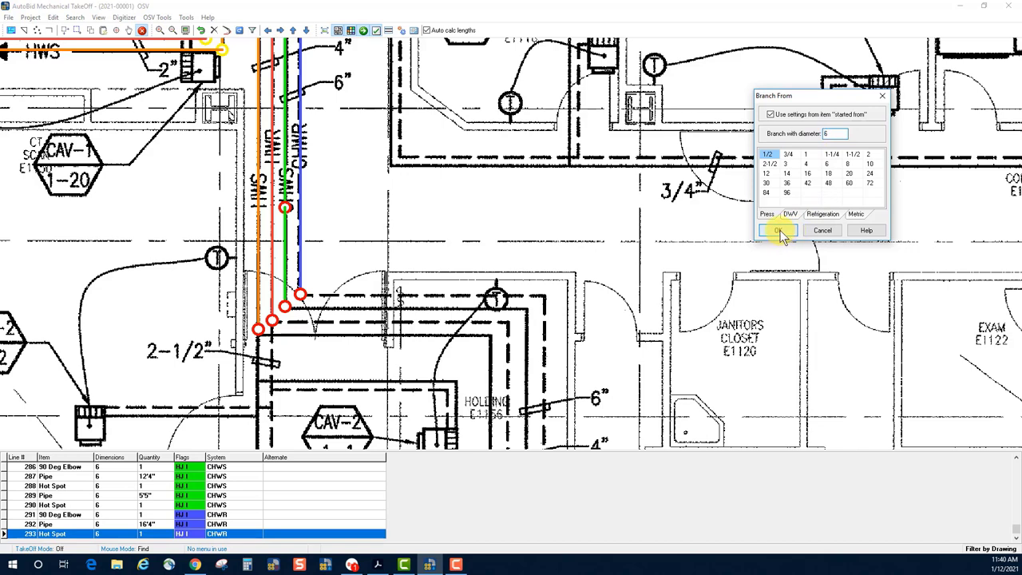
{"action": "left_click", "coordinate": [302, 294]}
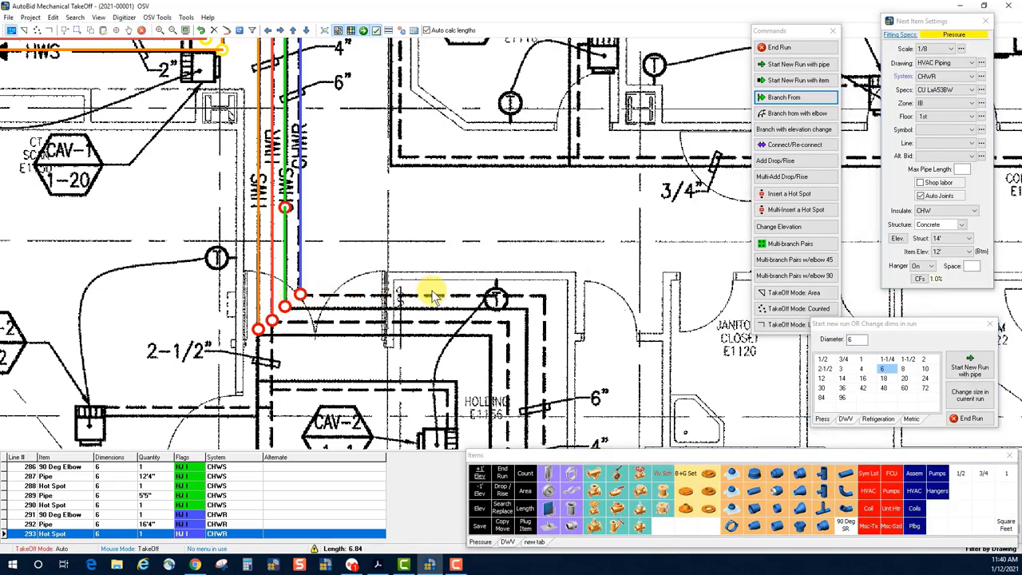
{"action": "left_click", "coordinate": [543, 300]}
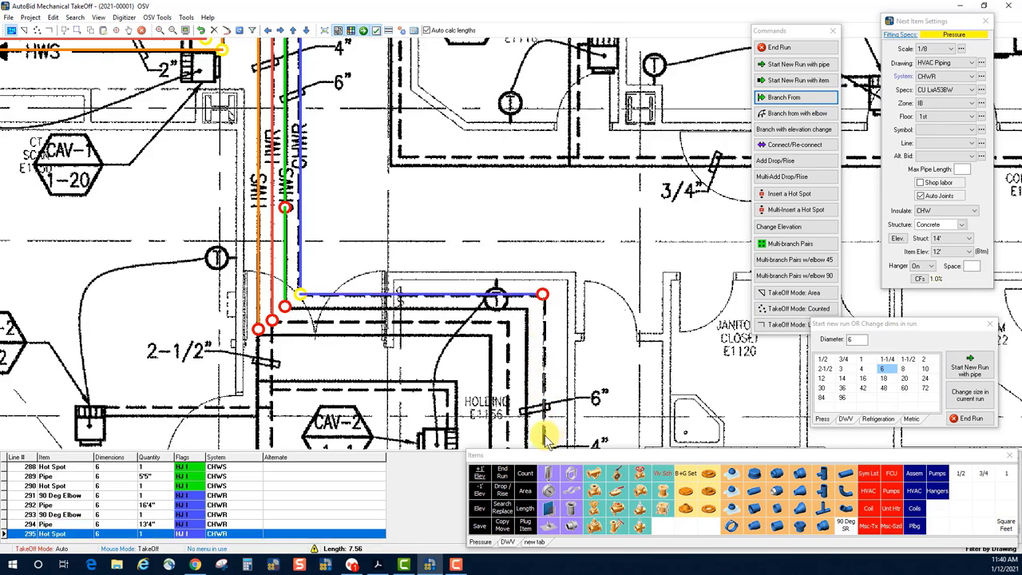
{"action": "scroll", "coordinate": [567, 415], "scroll_direction": "down", "scroll_amount": 3}
{"action": "scroll", "coordinate": [533, 375], "scroll_direction": "down", "scroll_amount": 6}
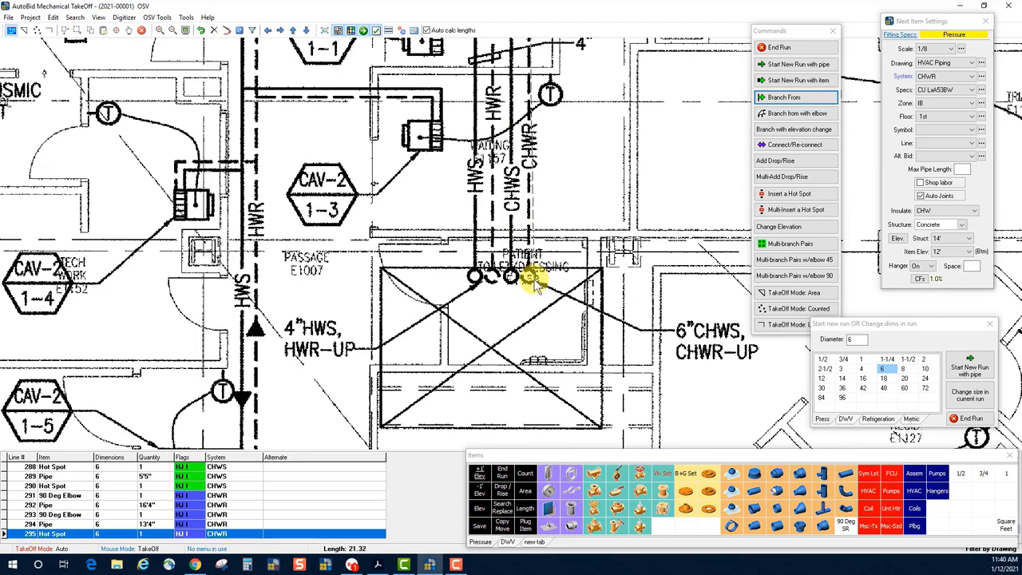
{"action": "left_click", "coordinate": [530, 278]}
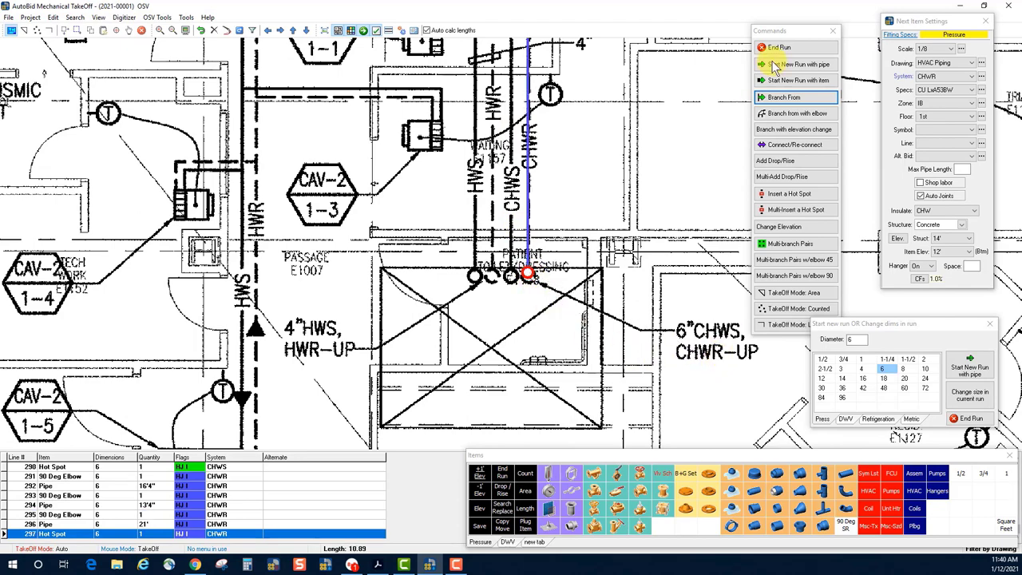
{"action": "left_click", "coordinate": [794, 48]}
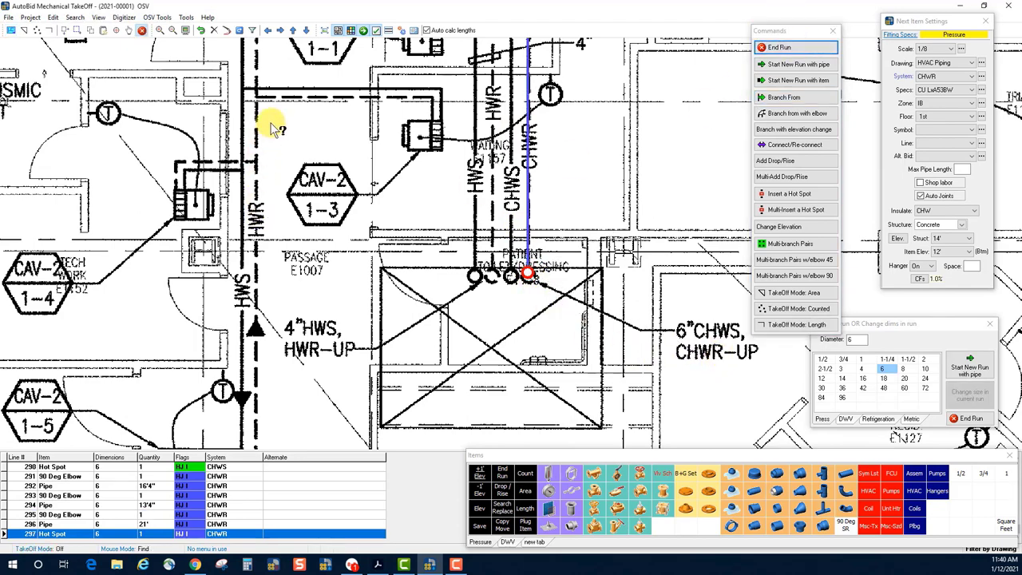
Step: Examine the fitting entry at the corner where the CHWR branch continues from the existing main
{"action": "scroll", "coordinate": [270, 124], "scroll_direction": "up", "scroll_amount": 5}
{"action": "scroll", "coordinate": [327, 217], "scroll_direction": "up", "scroll_amount": 3}
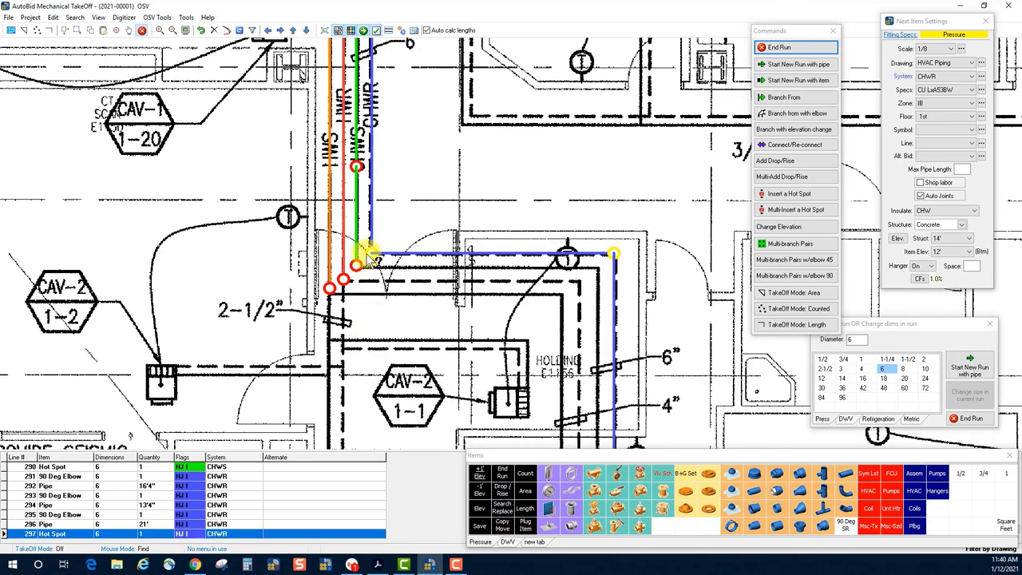
{"action": "left_click", "coordinate": [372, 256]}
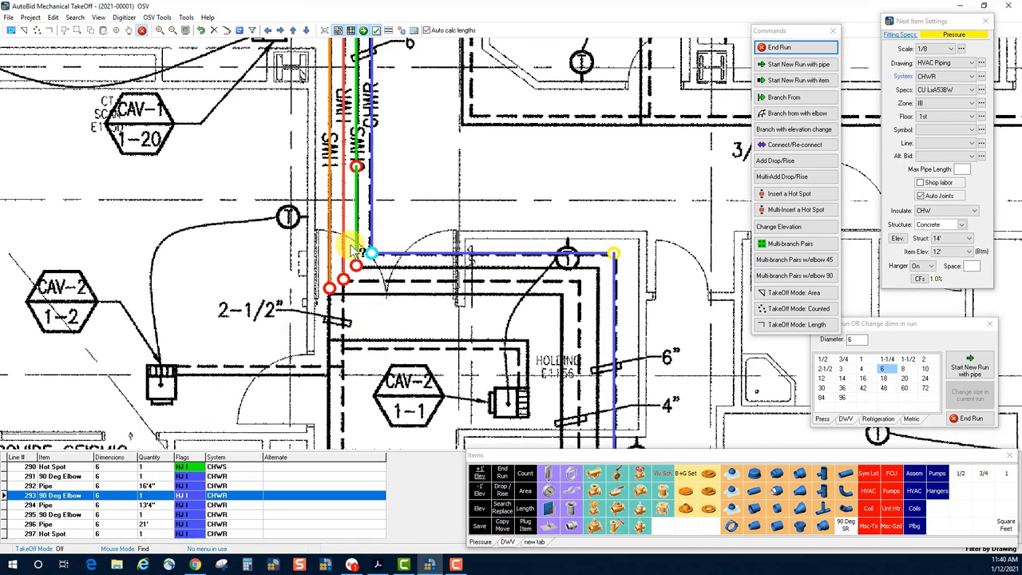
{"action": "scroll", "coordinate": [451, 192], "scroll_direction": "up", "scroll_amount": 2}
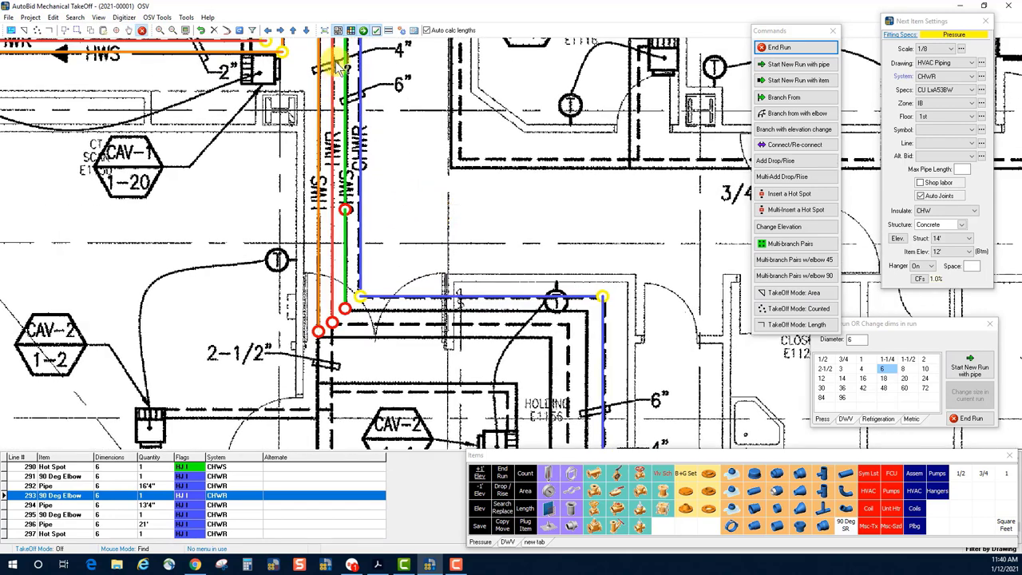
Step: Branch a 4" run from the end of the existing HWS main, trace the HWS line around the corner toward the riser shaft, and end the run
{"action": "left_click", "coordinate": [785, 99]}
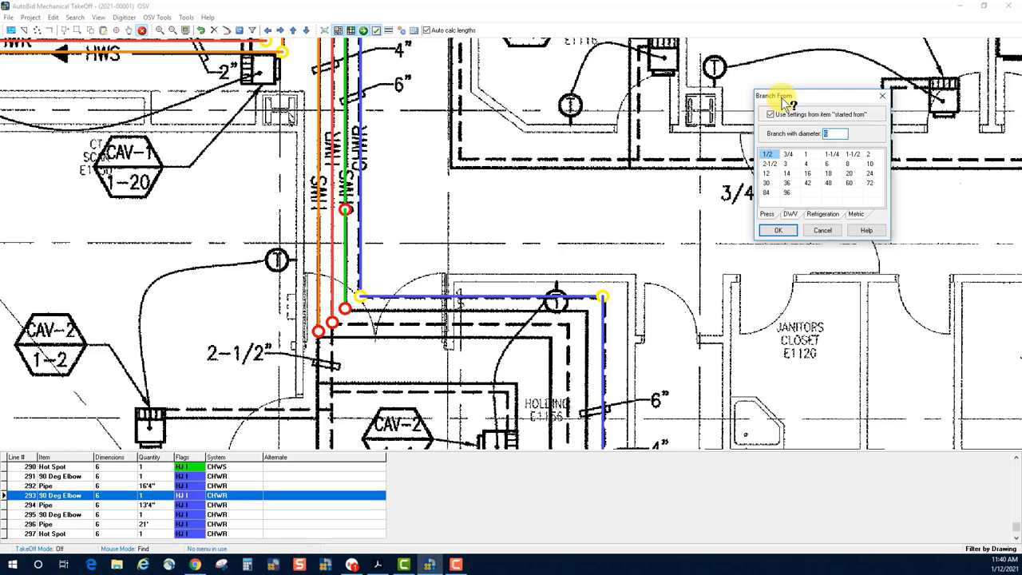
{"action": "left_click", "coordinate": [816, 168]}
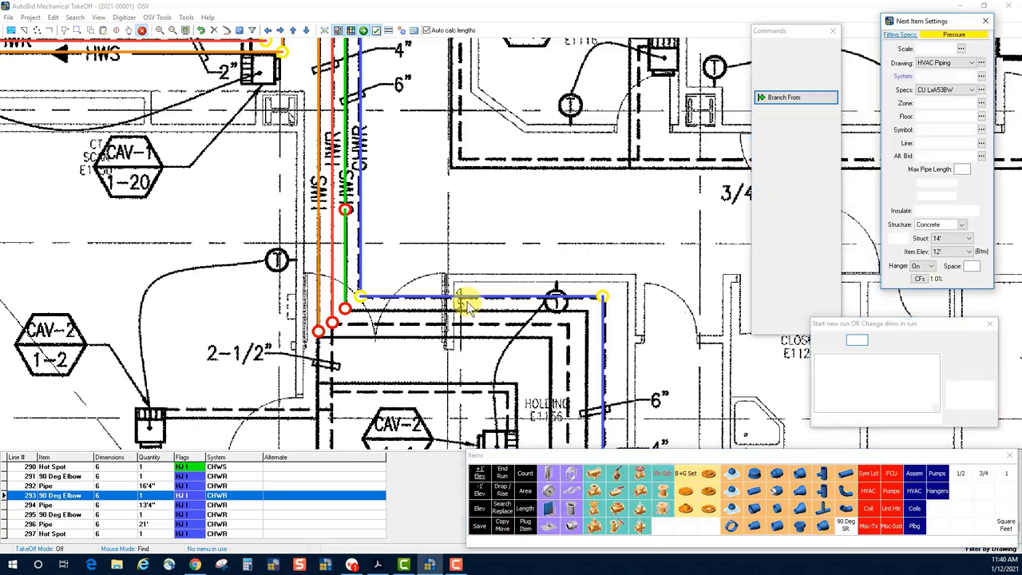
{"action": "left_click", "coordinate": [319, 334]}
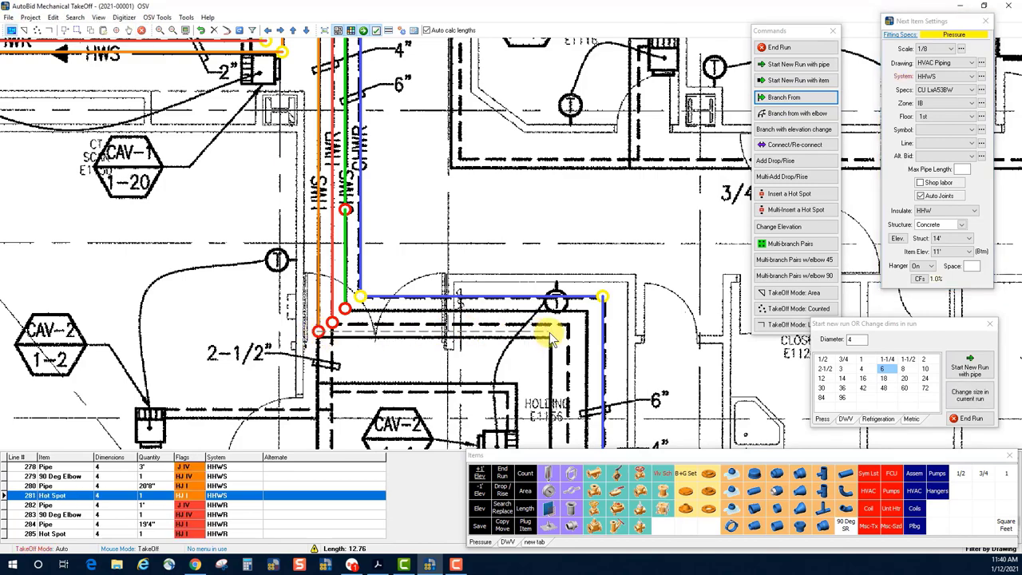
{"action": "left_click", "coordinate": [547, 334]}
{"action": "scroll", "coordinate": [519, 320], "scroll_direction": "down", "scroll_amount": 5}
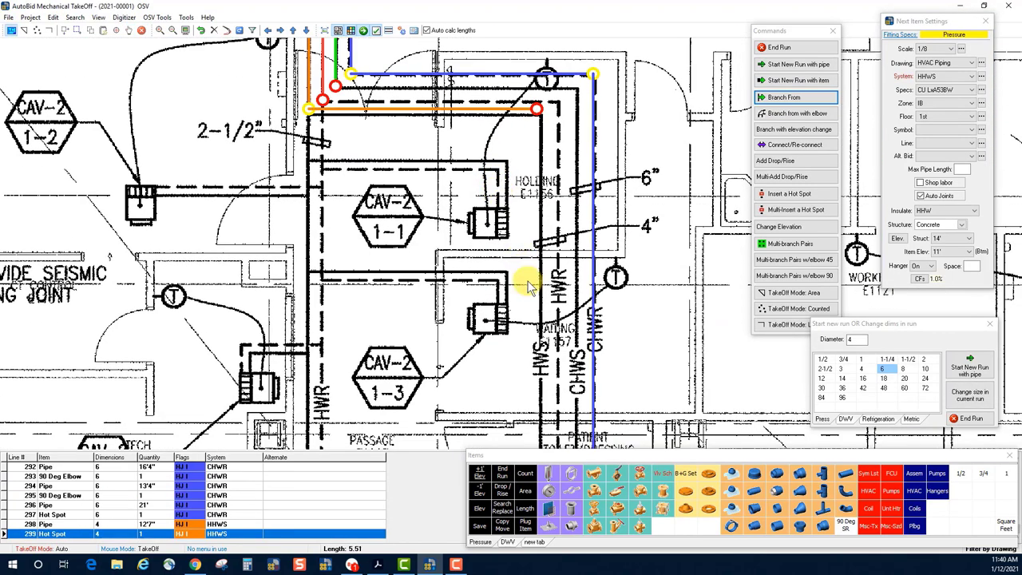
{"action": "left_click", "coordinate": [536, 397]}
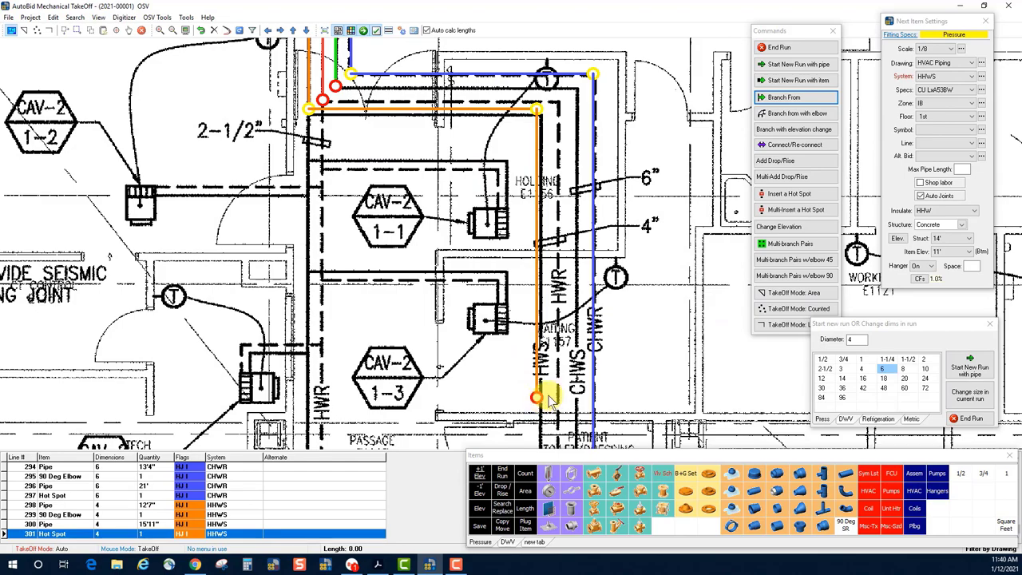
{"action": "left_click", "coordinate": [779, 47]}
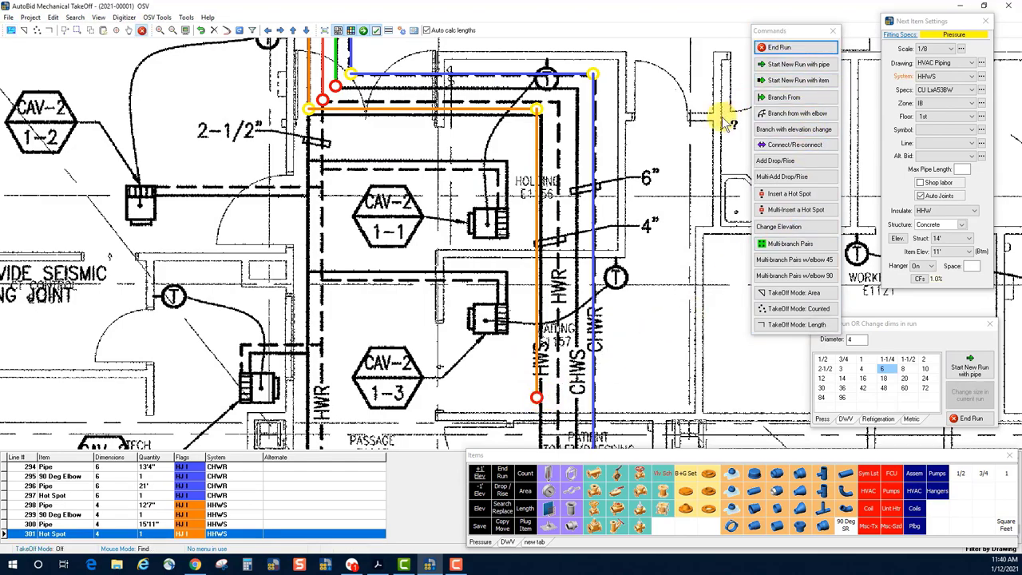
{"action": "scroll", "coordinate": [679, 136], "scroll_direction": "down", "scroll_amount": 2}
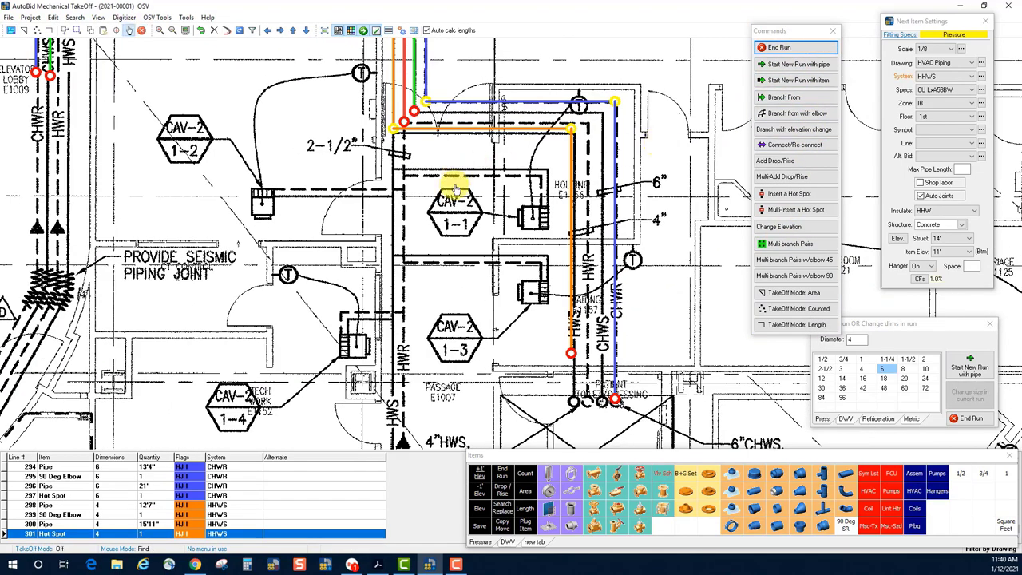
{"action": "scroll", "coordinate": [483, 268], "scroll_direction": "up", "scroll_amount": 2}
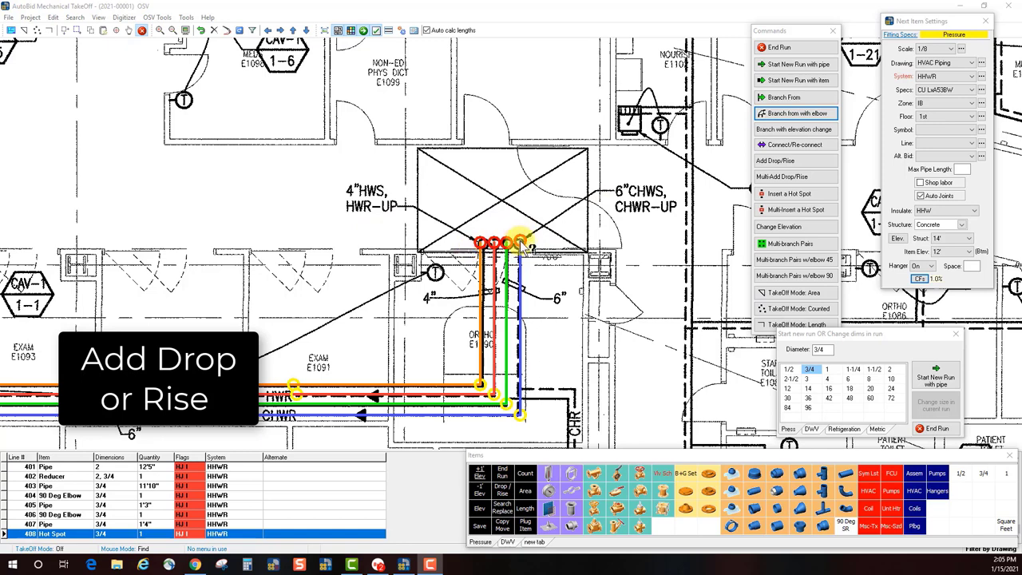
Step: Add a 6" rise to elevation 16' ending with a Hot Spot at the shaft end of the CHWR main, and check its vertical takeoff
{"action": "left_click", "coordinate": [795, 162]}
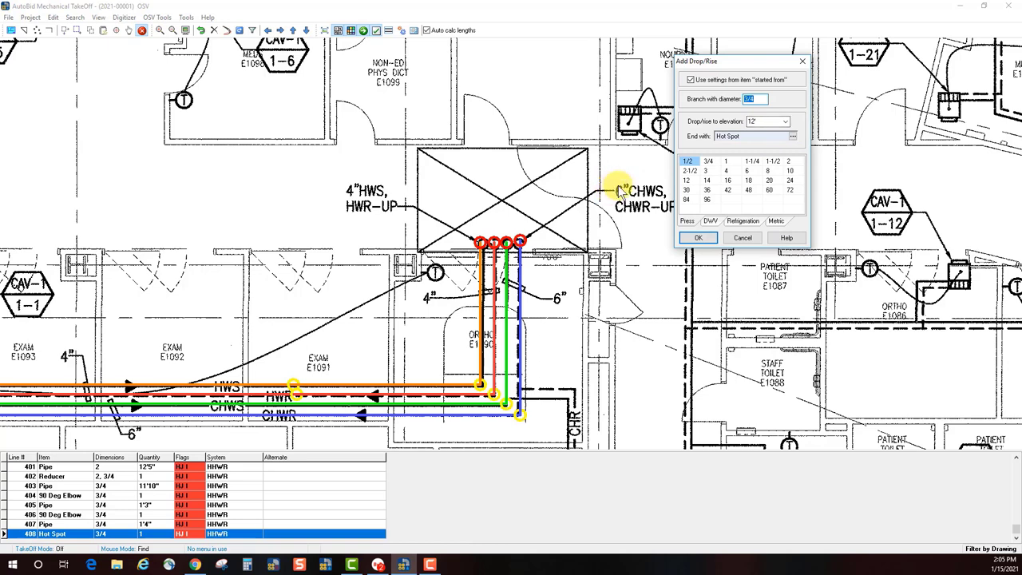
{"action": "left_click", "coordinate": [749, 171]}
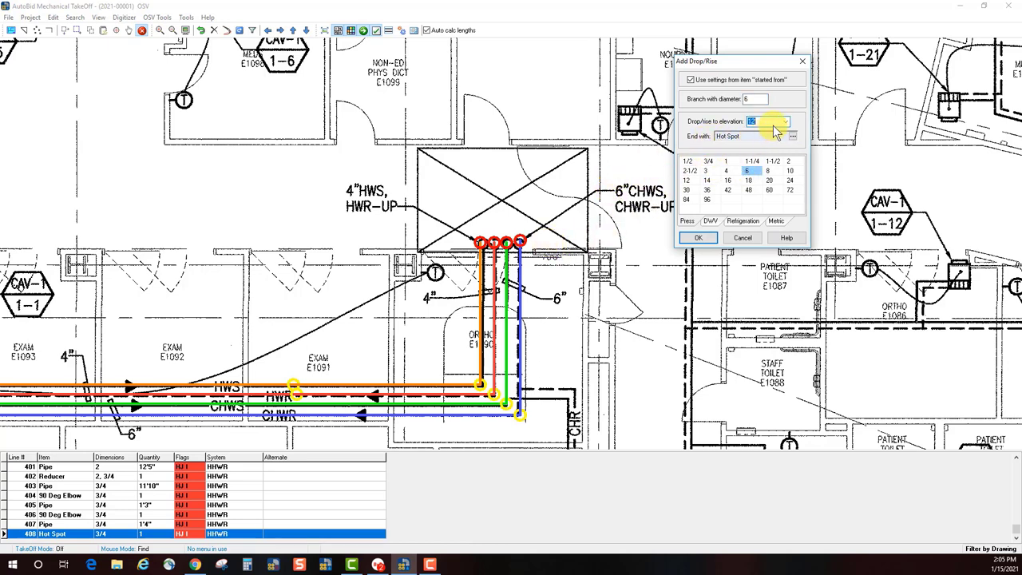
{"action": "left_click_drag", "start_coordinate": [772, 122], "coordinate": [679, 121]}
{"action": "left_click", "coordinate": [699, 239]}
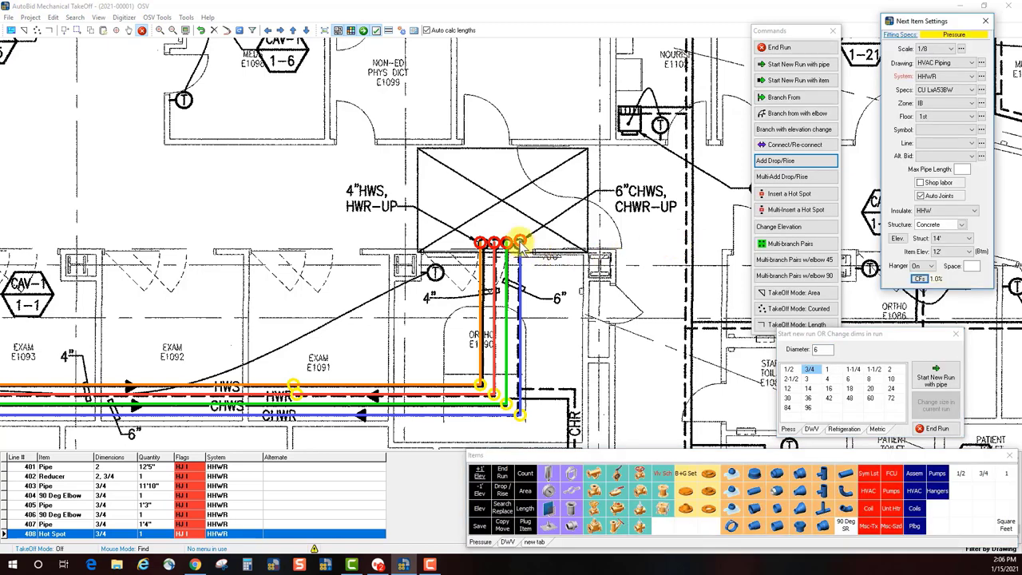
{"action": "left_click", "coordinate": [521, 243]}
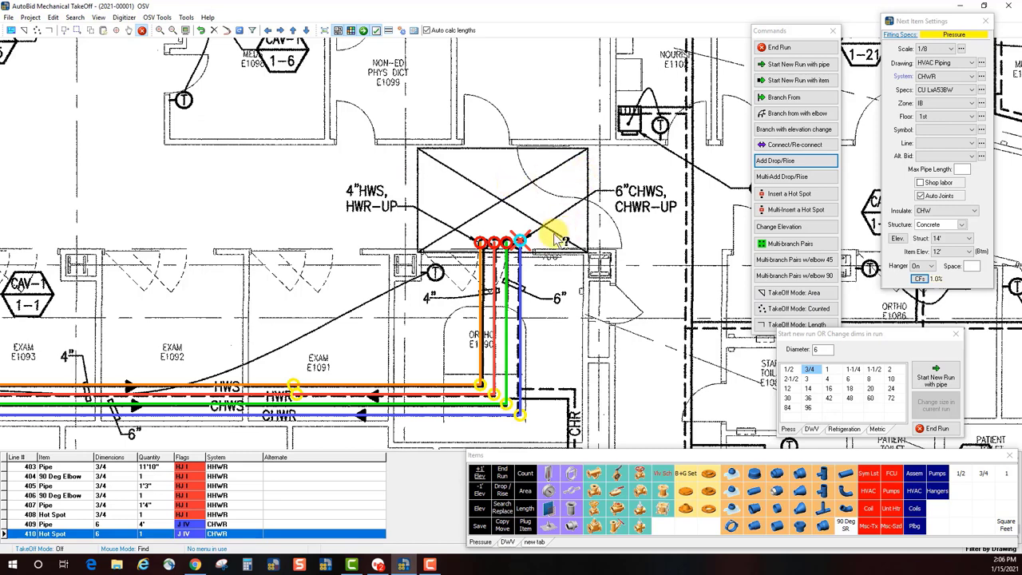
{"action": "double_click", "coordinate": [521, 244]}
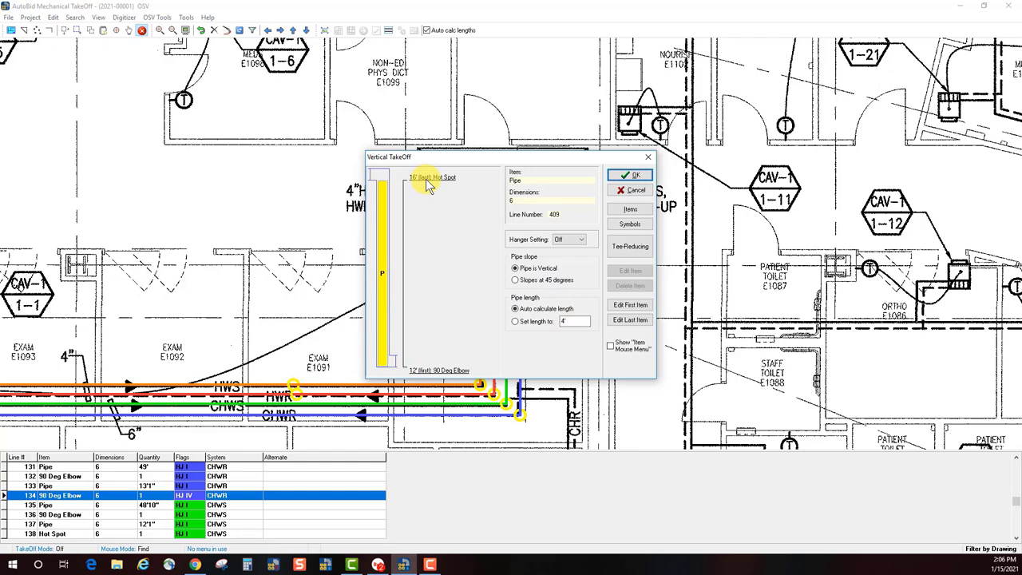
{"action": "left_click", "coordinate": [630, 175]}
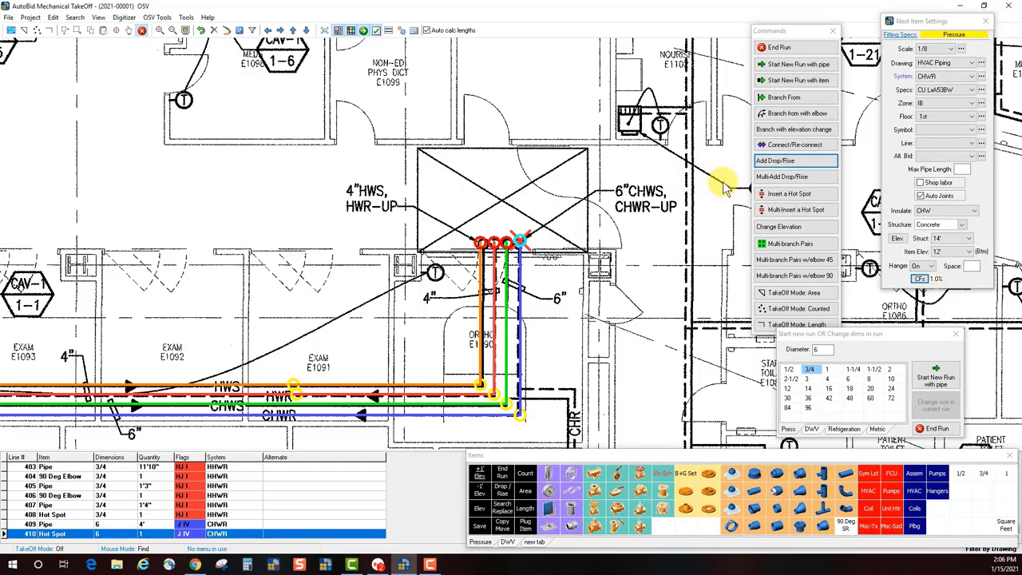
Step: Use Multi-Add Drop/Rise to add rises to 16' at the same shaft, 6" on the CHWS main and 4" on the HWR and HWS mains
{"action": "left_click", "coordinate": [790, 163]}
{"action": "scroll", "coordinate": [576, 297], "scroll_direction": "up", "scroll_amount": 4}
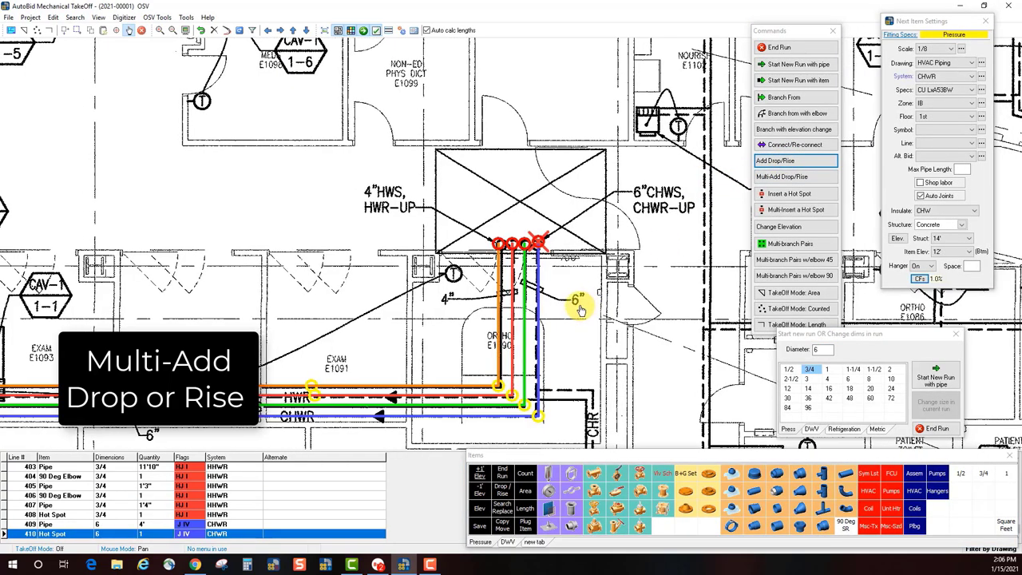
{"action": "scroll", "coordinate": [599, 255], "scroll_direction": "up", "scroll_amount": 1}
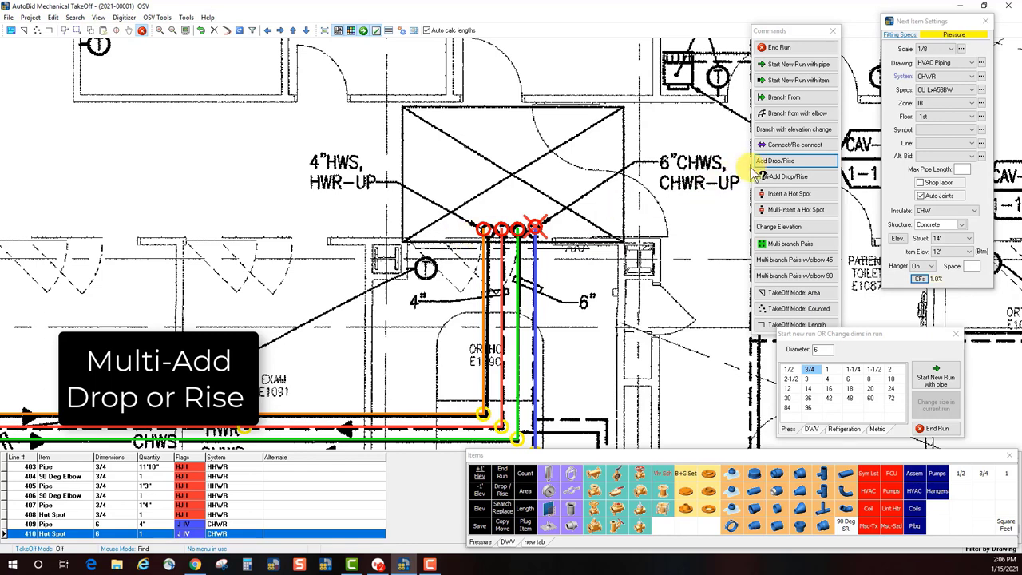
{"action": "left_click", "coordinate": [793, 177]}
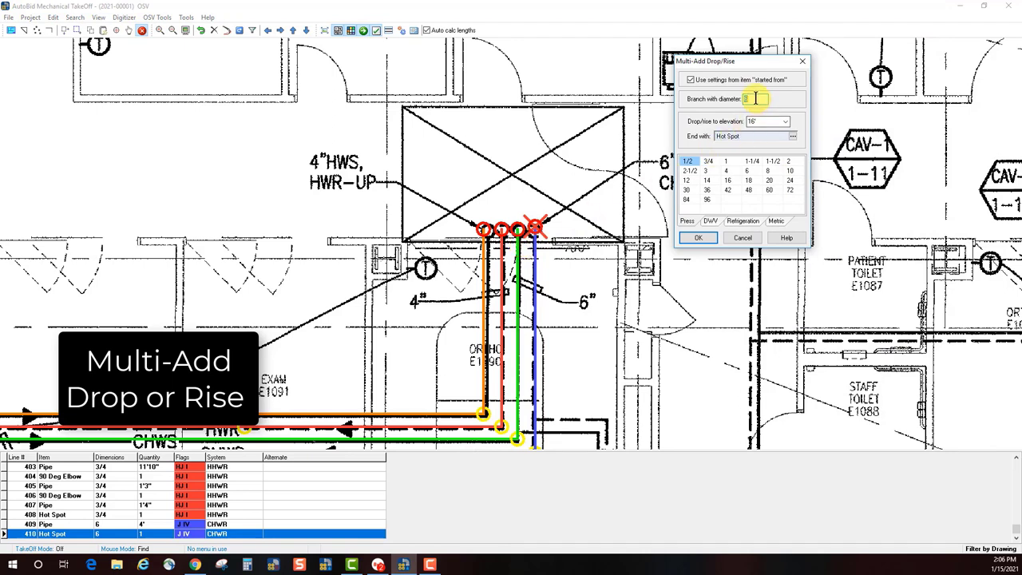
{"action": "left_click", "coordinate": [698, 239]}
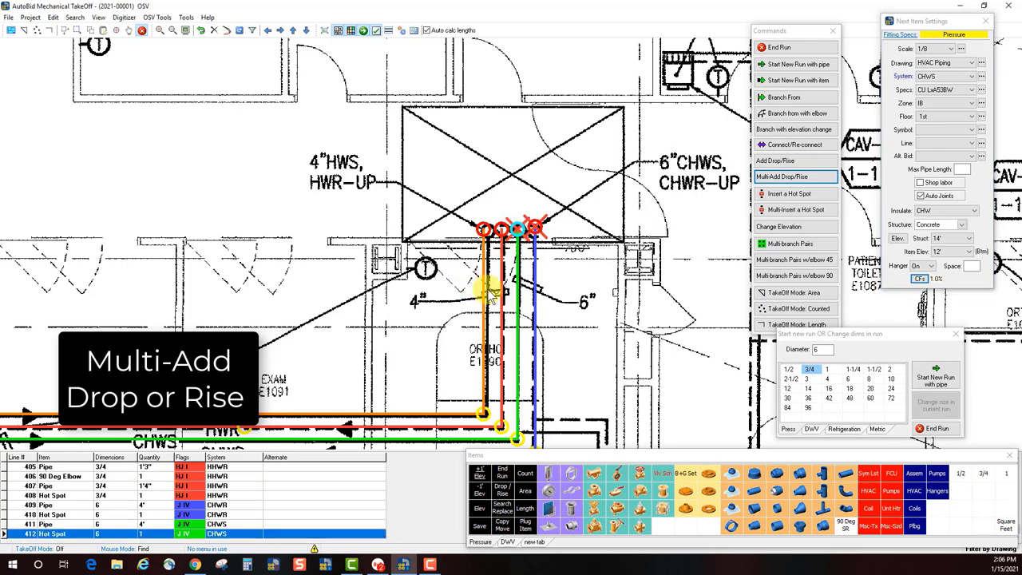
{"action": "left_click", "coordinate": [830, 380]}
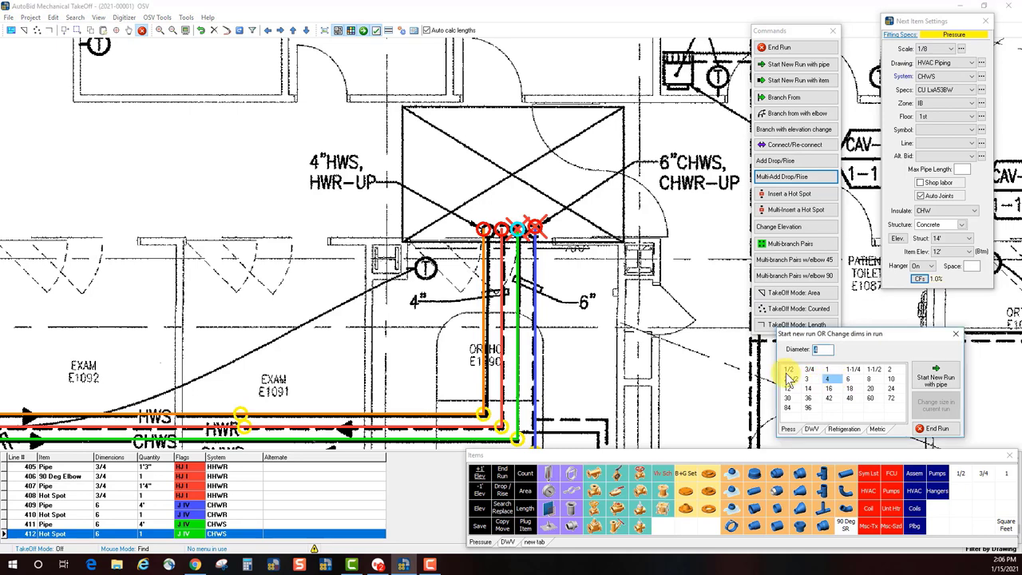
{"action": "left_click", "coordinate": [502, 232]}
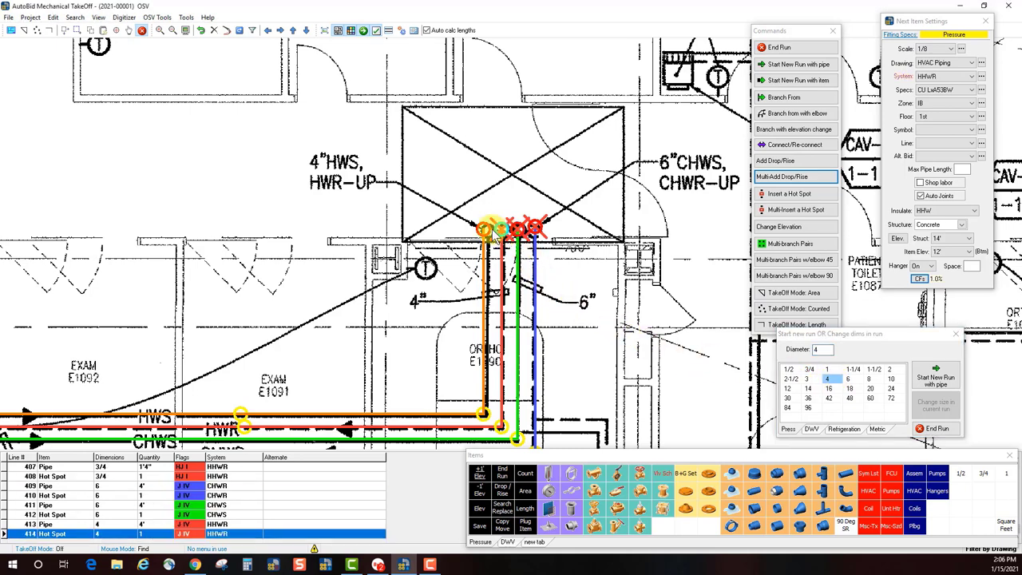
{"action": "left_click", "coordinate": [485, 230]}
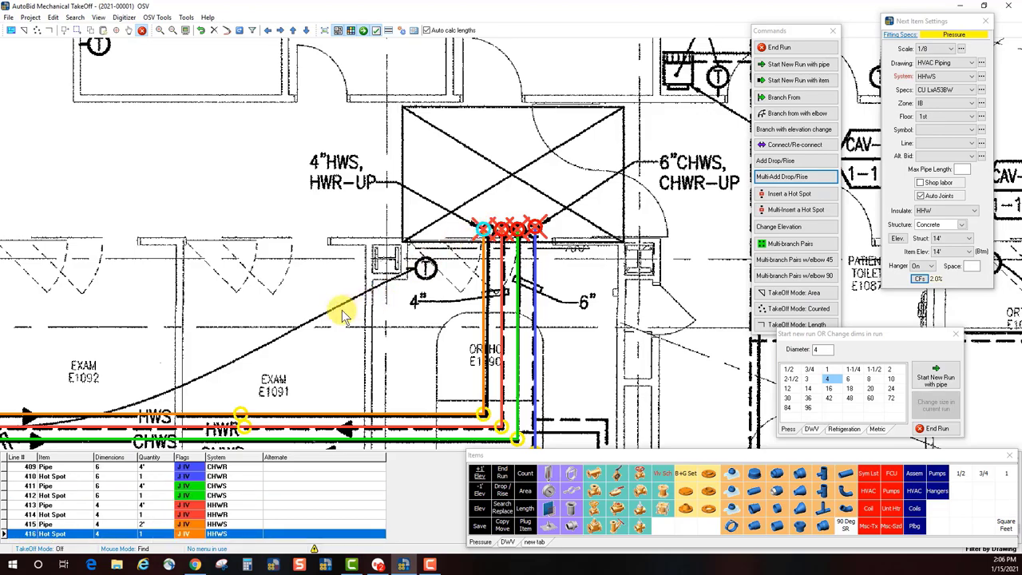
Step: Add 6" rises to 16' at the ends of the CHWR and CHWS mains at the other shaft, south of CAV-2 1-3
{"action": "scroll", "coordinate": [330, 293], "scroll_direction": "down", "scroll_amount": 3}
{"action": "scroll", "coordinate": [342, 341], "scroll_direction": "up", "scroll_amount": 3}
{"action": "left_click_drag", "start_coordinate": [239, 354], "coordinate": [506, 109]}
{"action": "left_click_drag", "start_coordinate": [399, 351], "coordinate": [331, 196]}
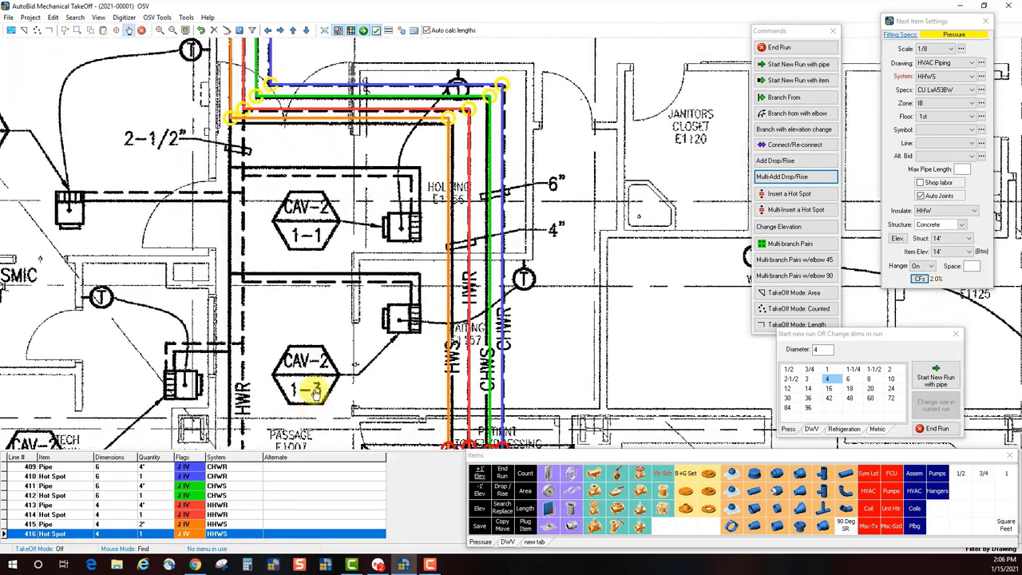
{"action": "left_click_drag", "start_coordinate": [296, 392], "coordinate": [282, 208]}
{"action": "left_click_drag", "start_coordinate": [516, 200], "coordinate": [507, 316]}
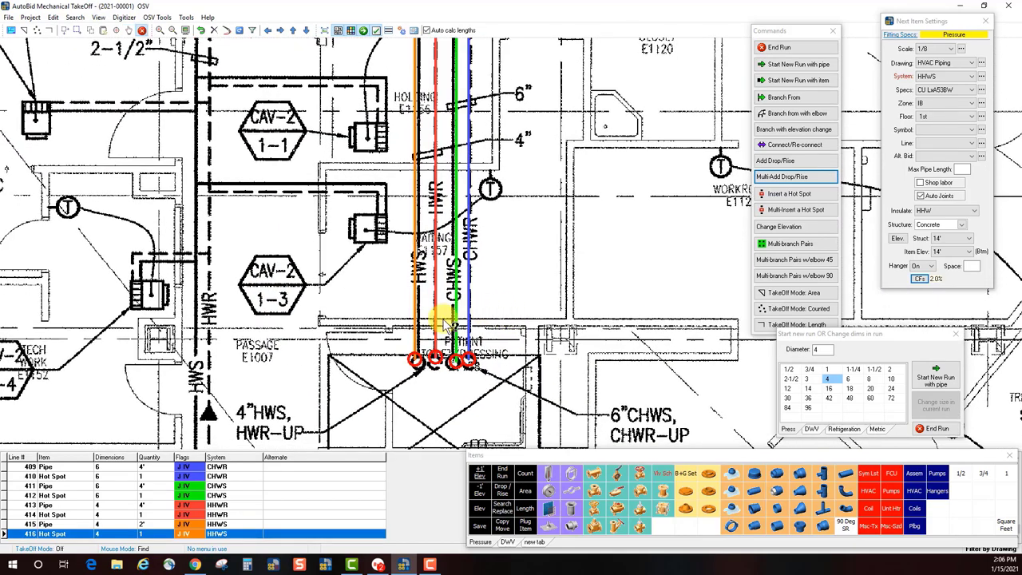
{"action": "left_click", "coordinate": [847, 379]}
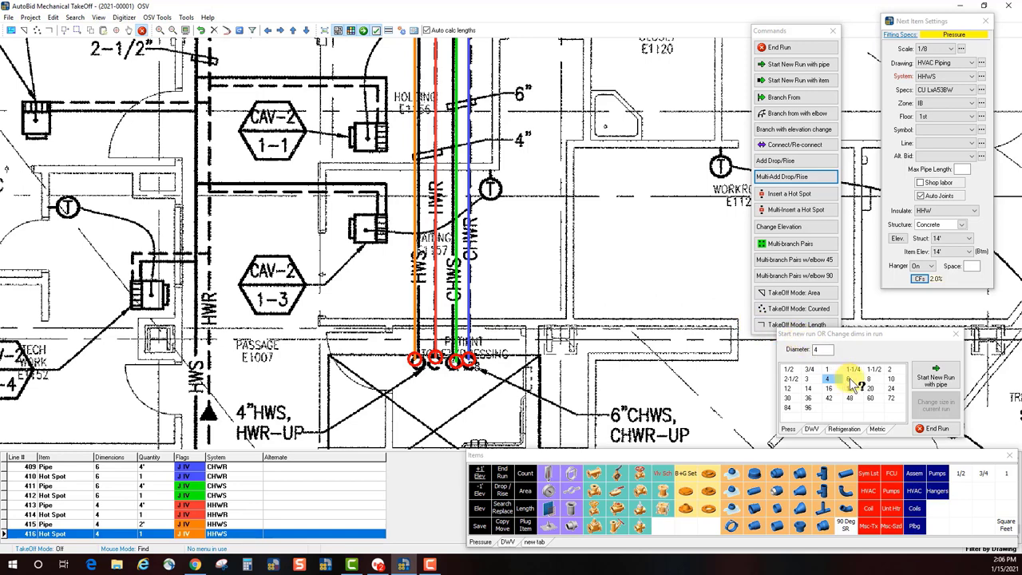
{"action": "left_click", "coordinate": [471, 363]}
{"action": "left_click", "coordinate": [471, 364]}
{"action": "left_click", "coordinate": [456, 365]}
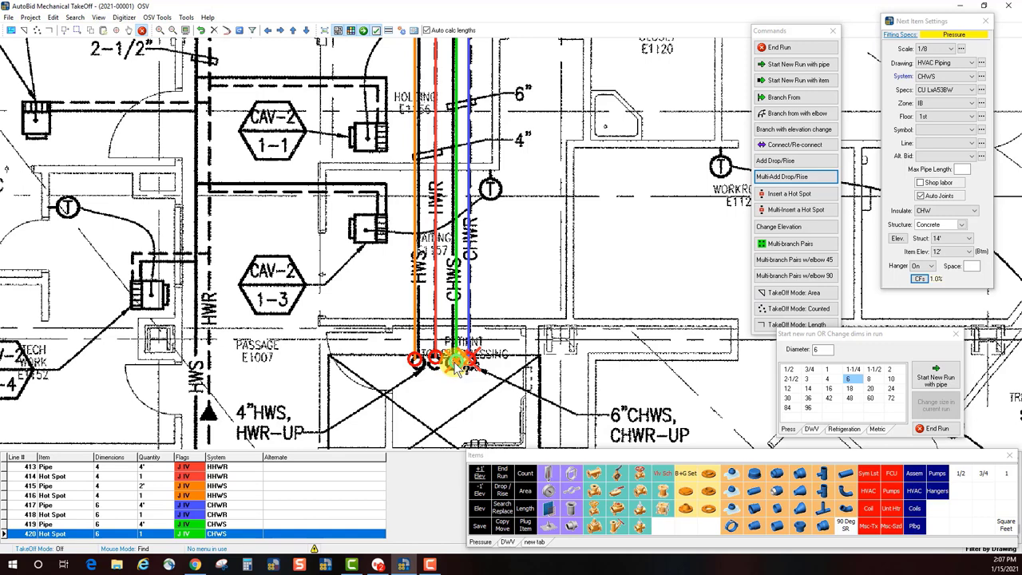
Step: Add 4" rises to 16' on the HWR and HWS mains at this shaft, and check the HWS rise's vertical takeoff
{"action": "left_click", "coordinate": [828, 379]}
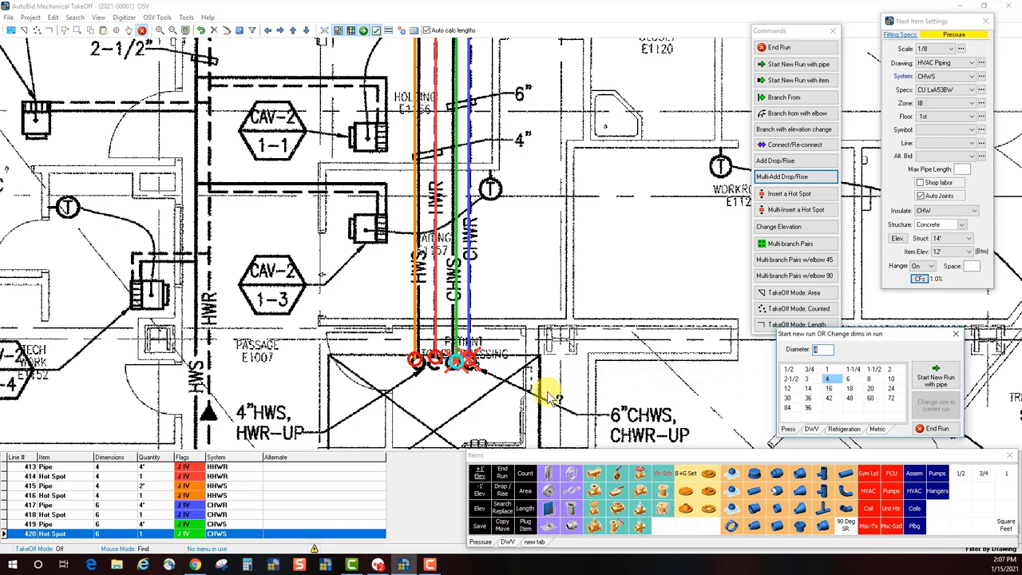
{"action": "left_click", "coordinate": [432, 359]}
{"action": "left_click", "coordinate": [415, 361]}
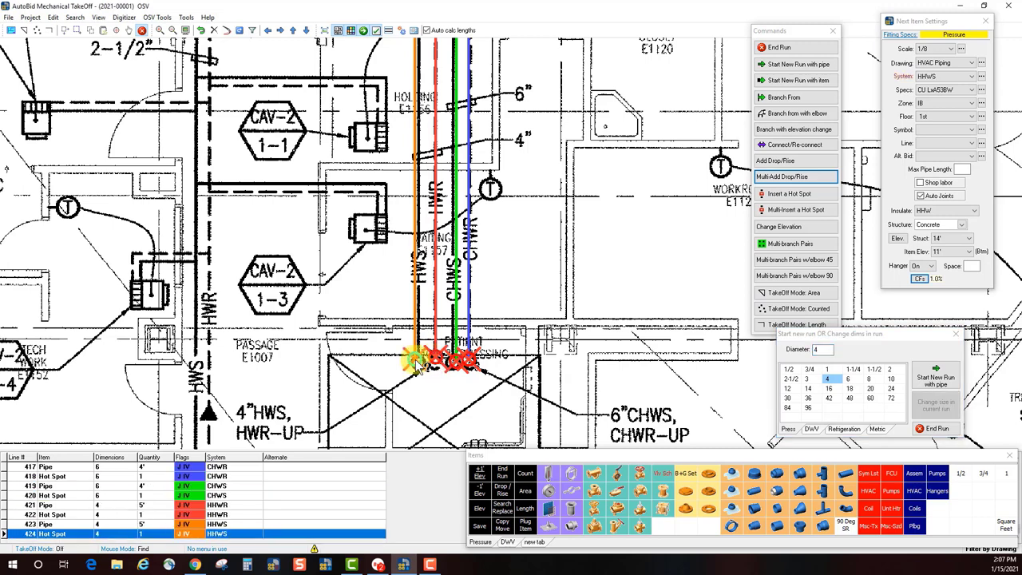
{"action": "left_click", "coordinate": [933, 430]}
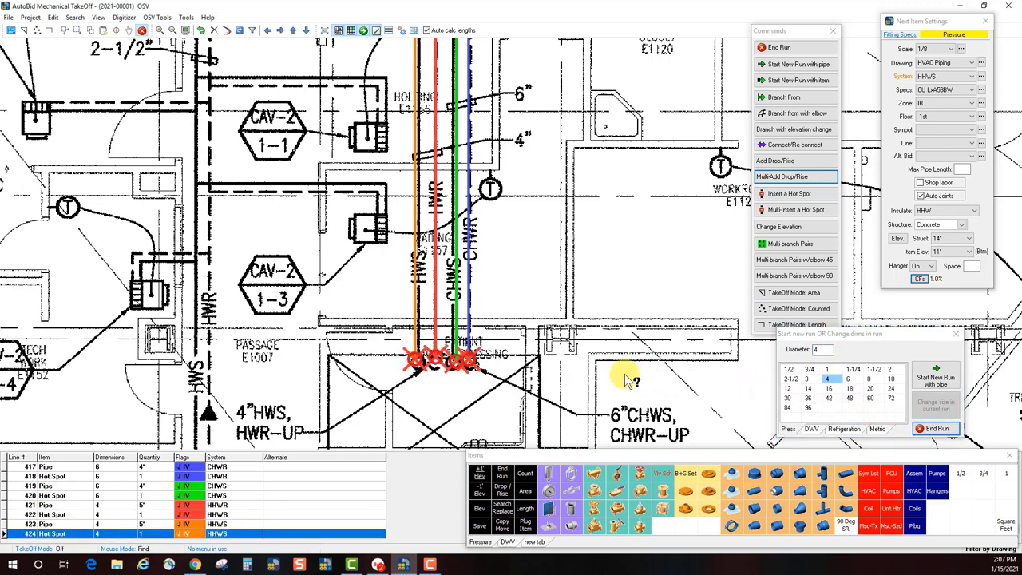
{"action": "left_click", "coordinate": [415, 358]}
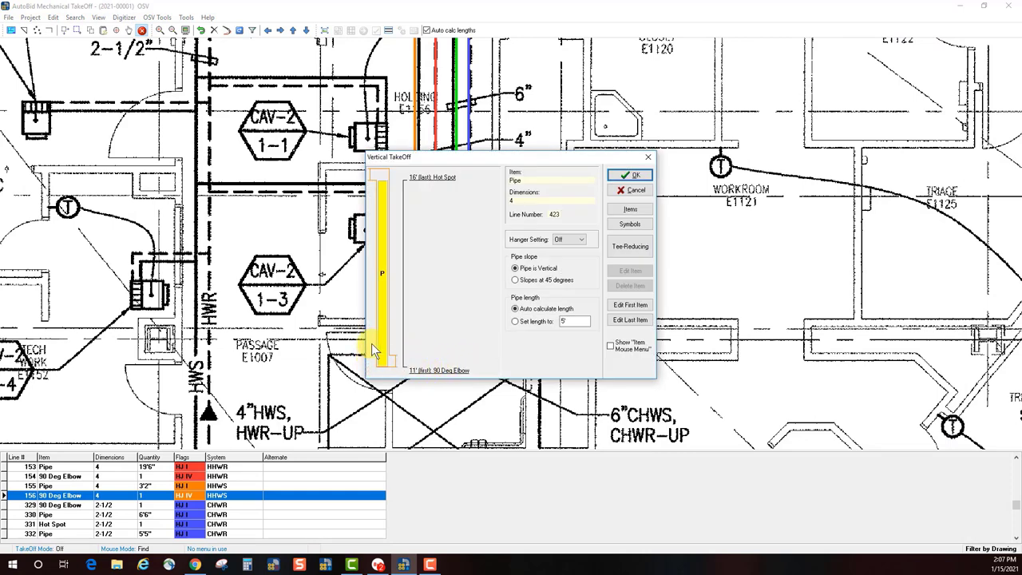
{"action": "left_click", "coordinate": [634, 174]}
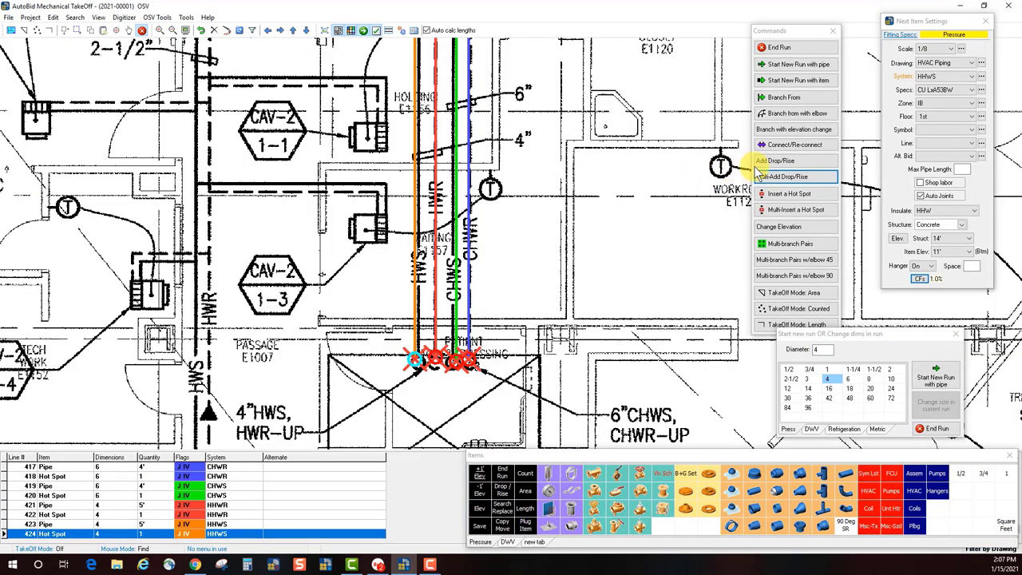
Step: Add a single 4" rise to 16' ending with a Hot Spot partway along the HWS main, and check its vertical takeoff
{"action": "left_click", "coordinate": [796, 159]}
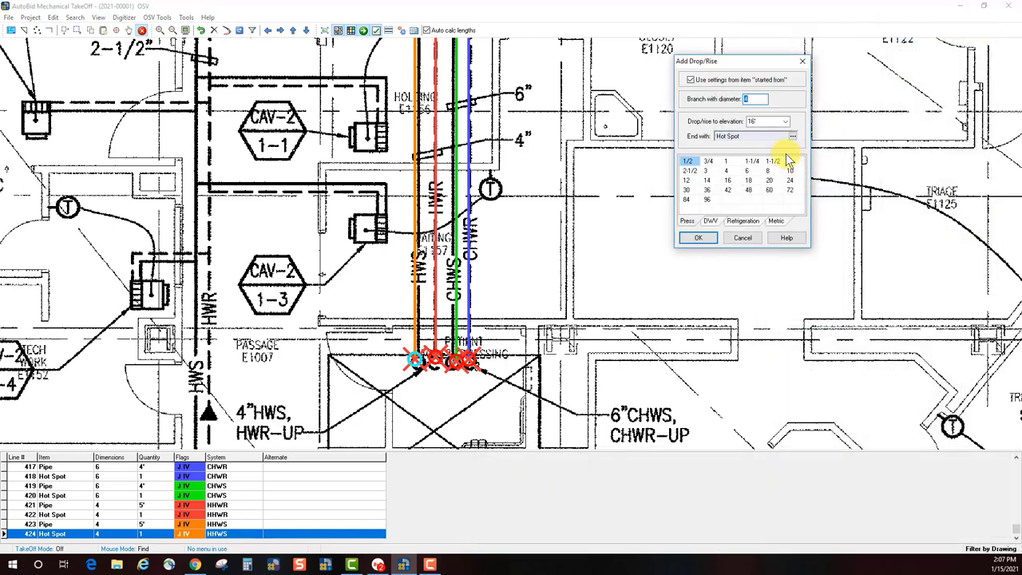
{"action": "left_click", "coordinate": [727, 172]}
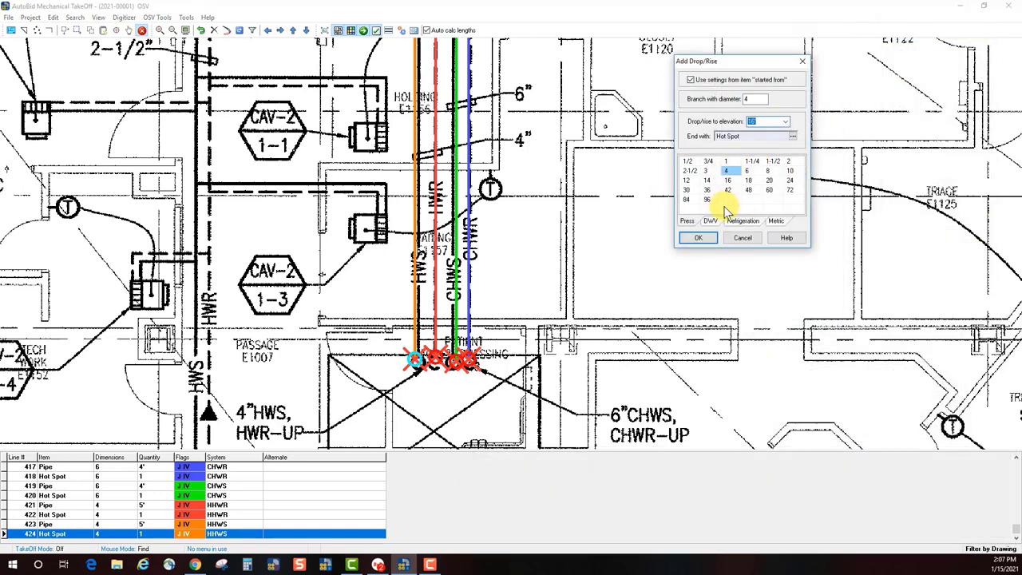
{"action": "left_click", "coordinate": [700, 239]}
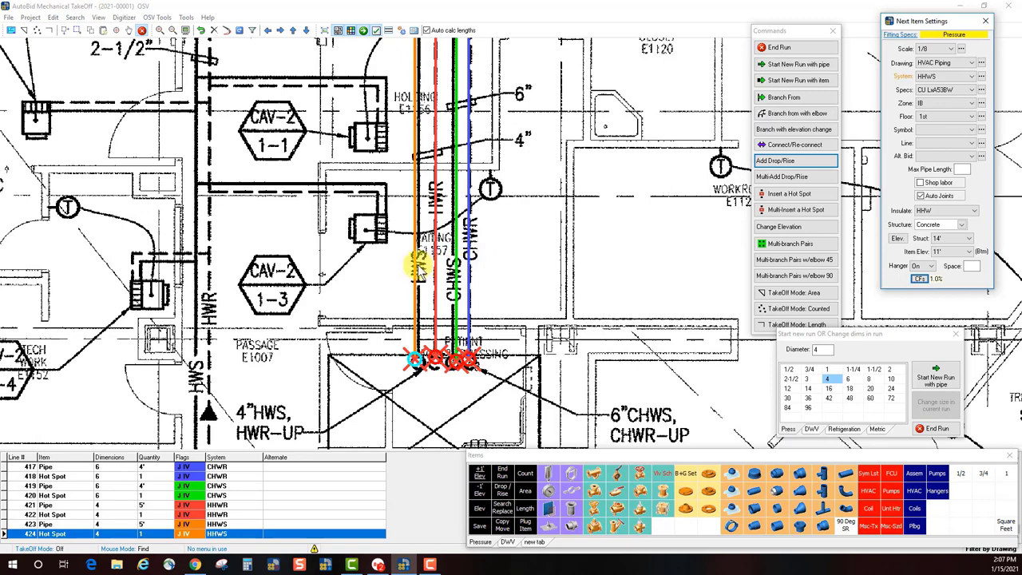
{"action": "left_click", "coordinate": [416, 267]}
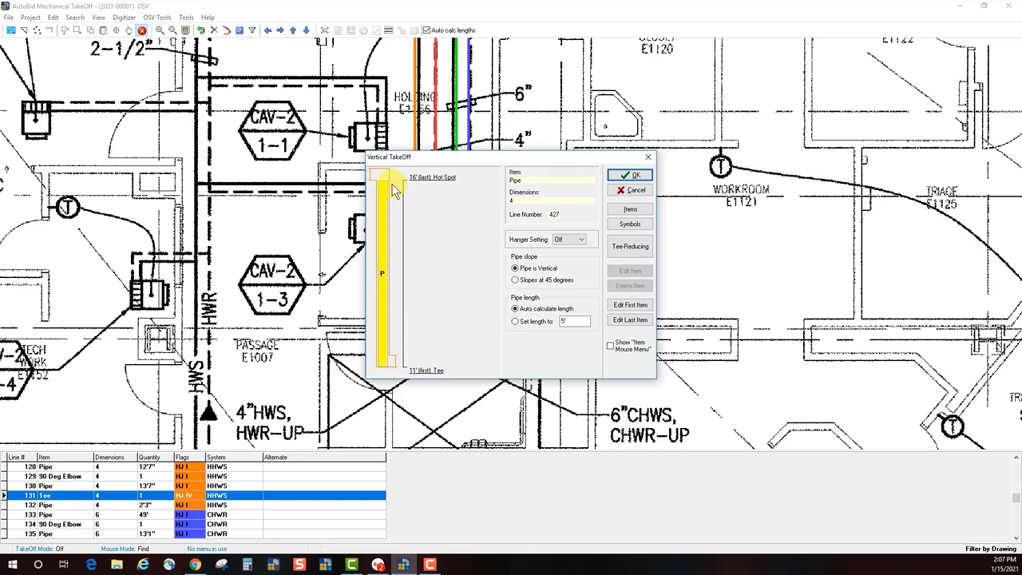
{"action": "left_click", "coordinate": [624, 176]}
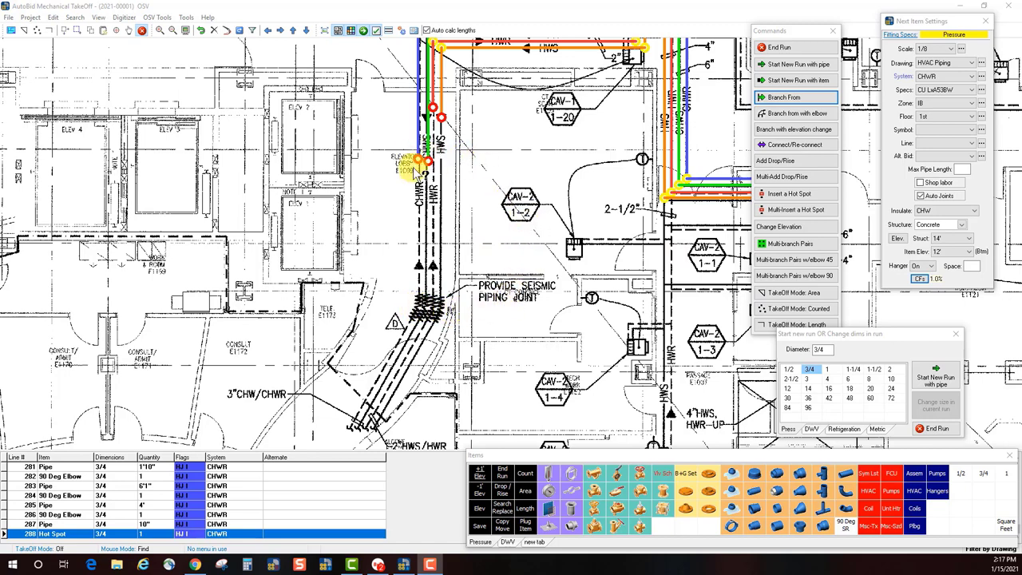
Step: Branch a 3" run from the end of the CHWR main near the elevator lobby and trace it about 14'9" to the seismic piping joint
{"action": "left_click", "coordinate": [779, 98]}
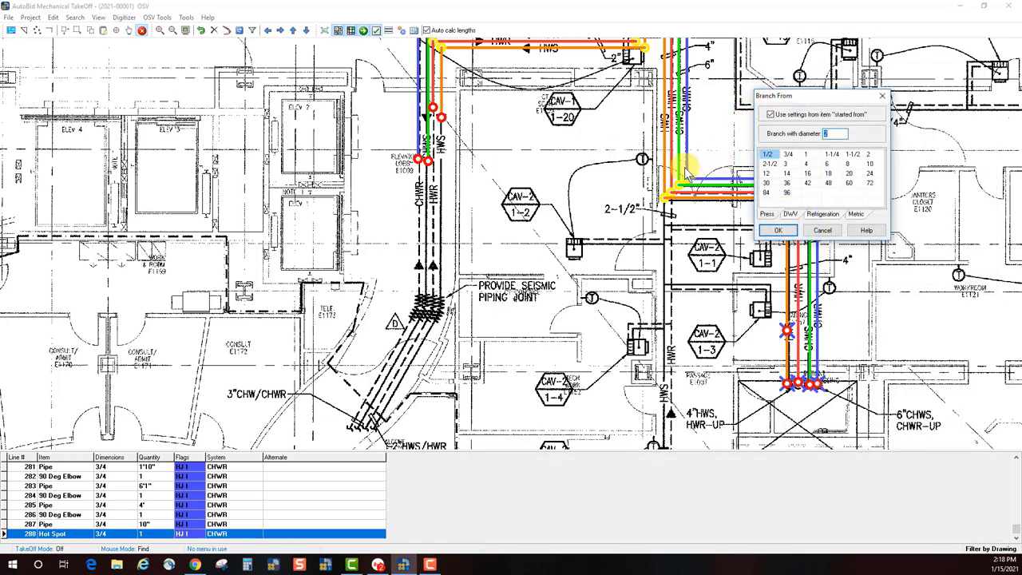
{"action": "double_click", "coordinate": [791, 160]}
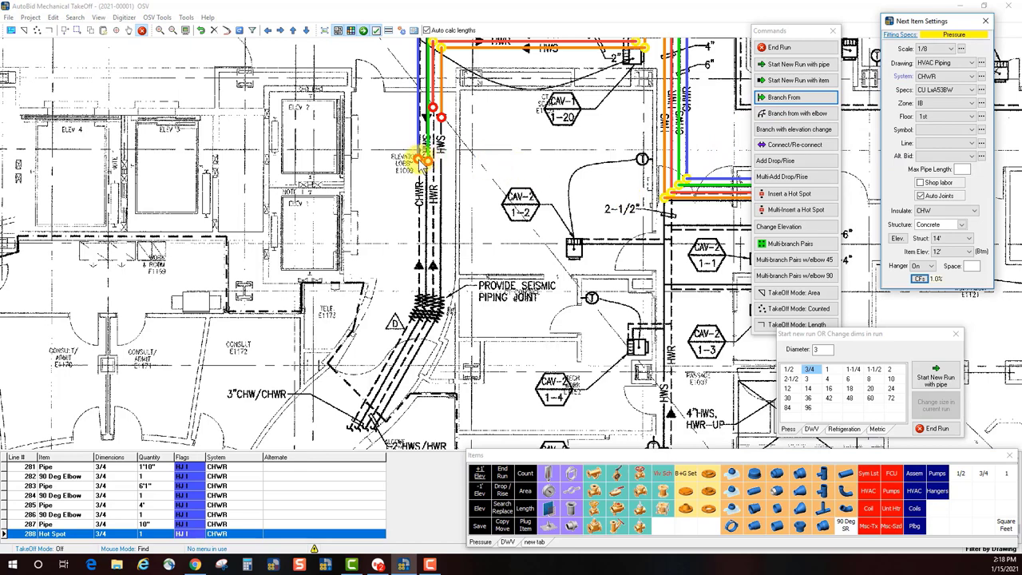
{"action": "left_click", "coordinate": [422, 158]}
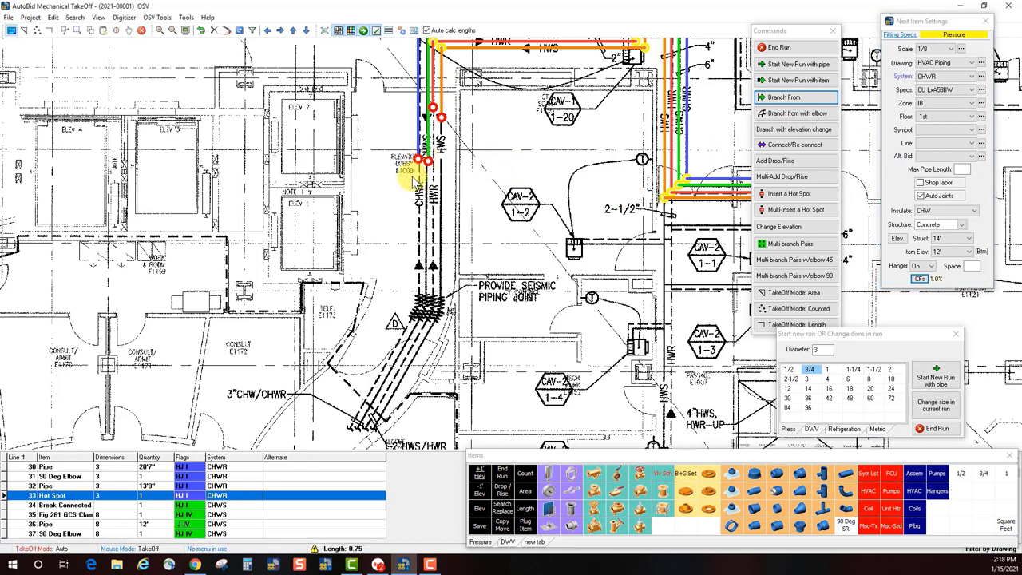
{"action": "left_click", "coordinate": [420, 304]}
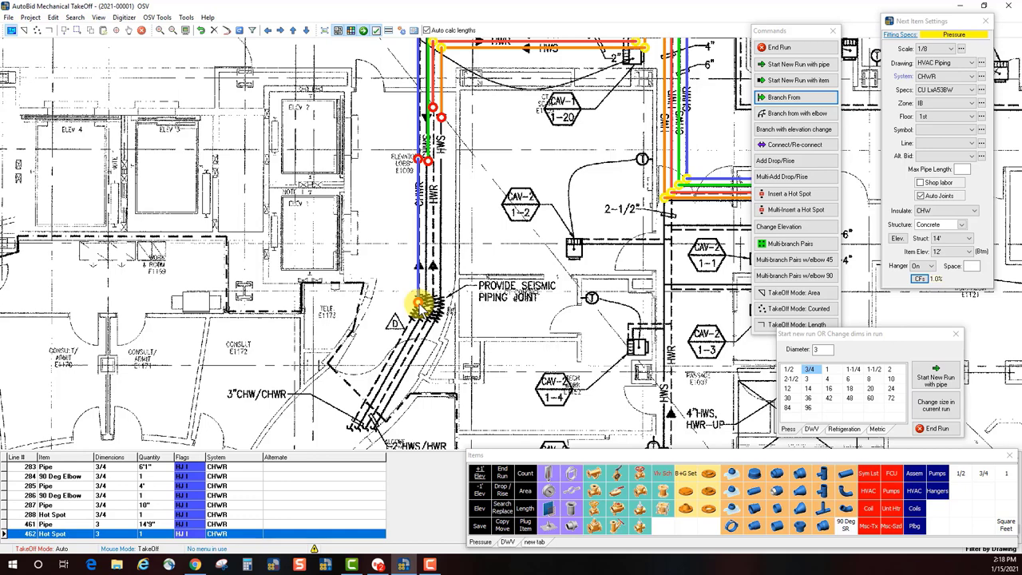
Step: Change the CHWR run's item elevation to 11' at the seismic piping joint
{"action": "left_click", "coordinate": [782, 228]}
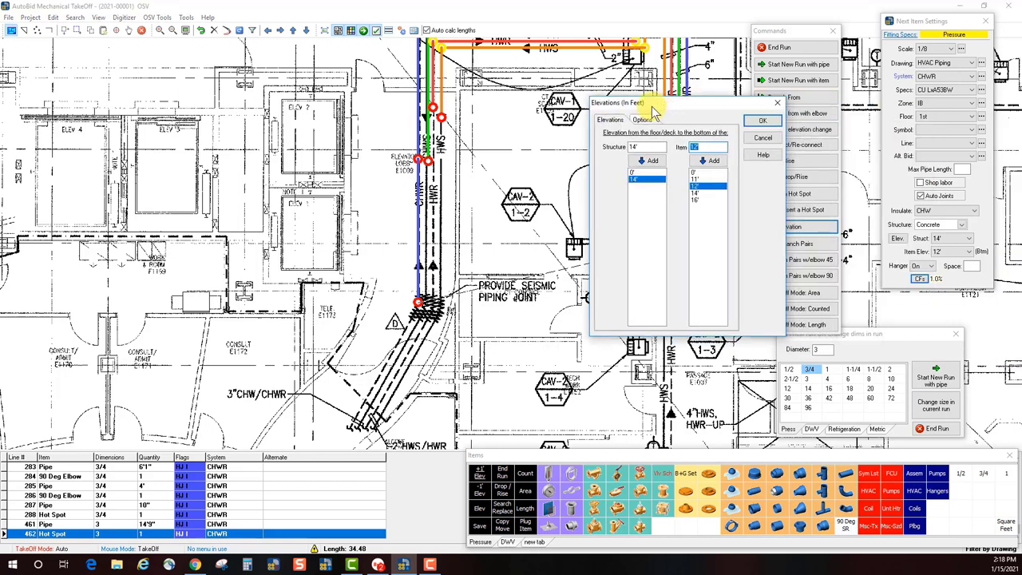
{"action": "left_click_drag", "start_coordinate": [660, 94], "coordinate": [589, 130]}
{"action": "double_click", "coordinate": [638, 174]}
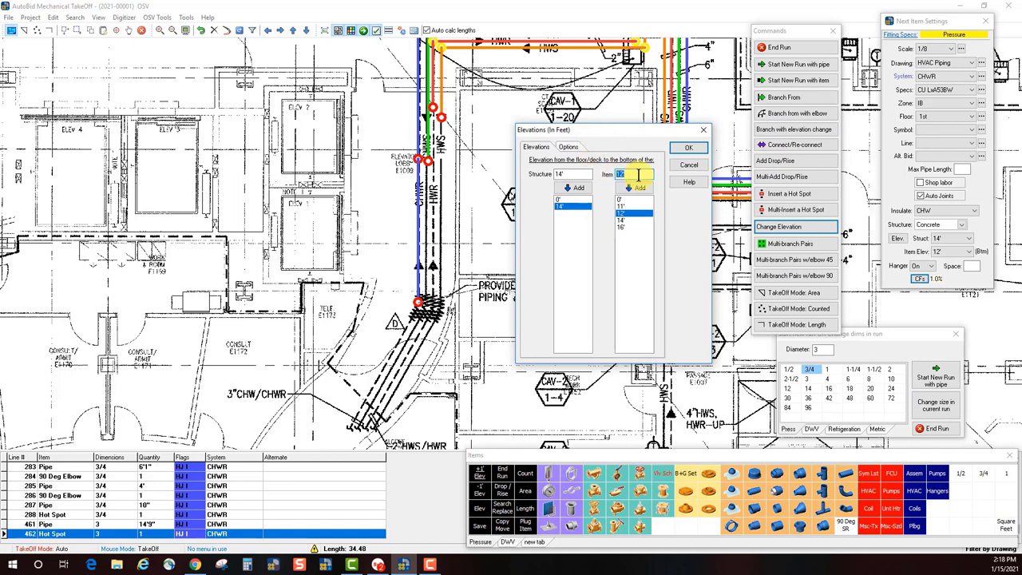
{"action": "left_click", "coordinate": [625, 210]}
{"action": "left_click", "coordinate": [621, 207]}
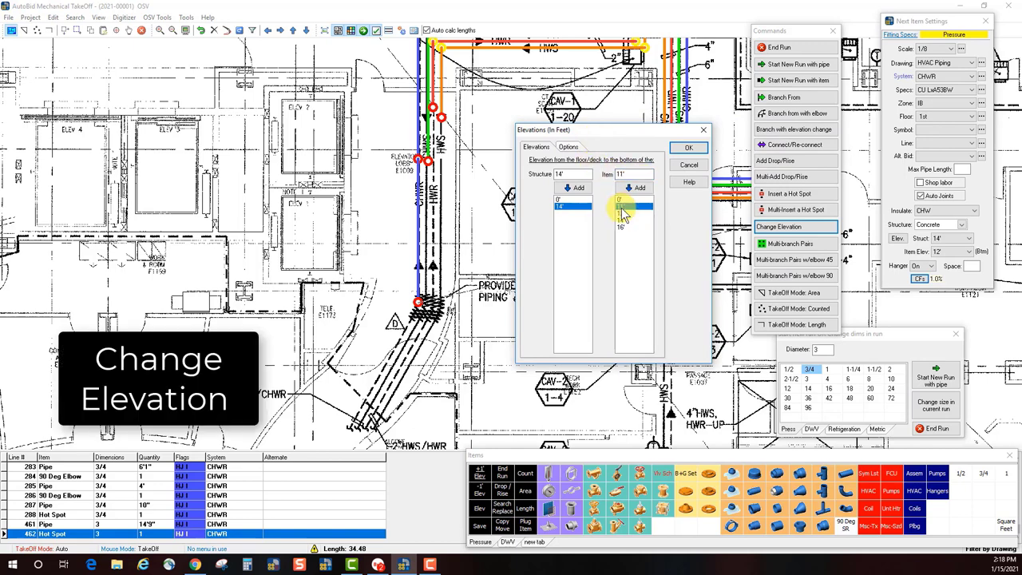
{"action": "left_click", "coordinate": [689, 147]}
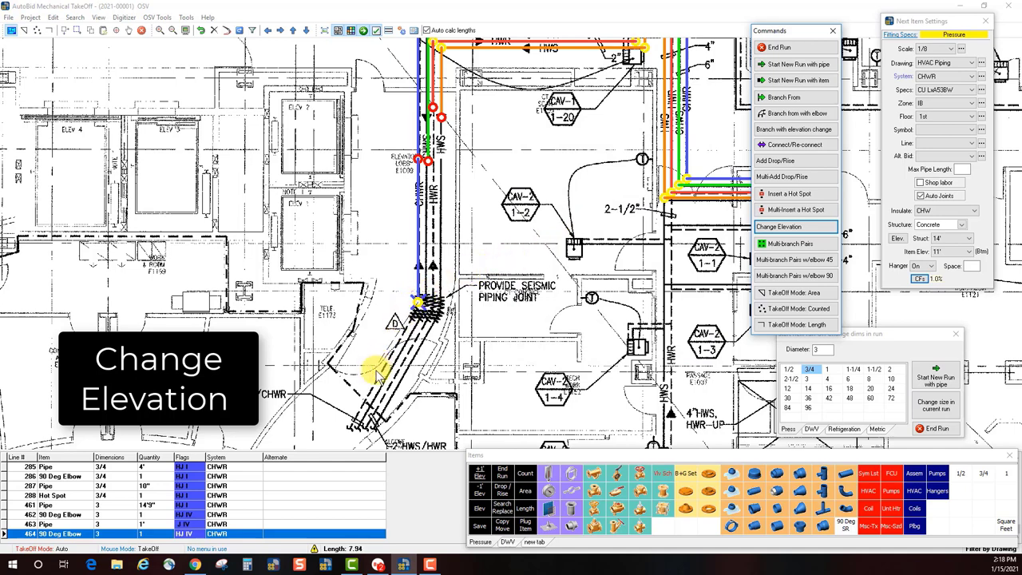
Step: Trace the CHWR run about 14' diagonally from the seismic piping joint, end it, and check the elevation change's vertical takeoff
{"action": "left_click", "coordinate": [355, 421]}
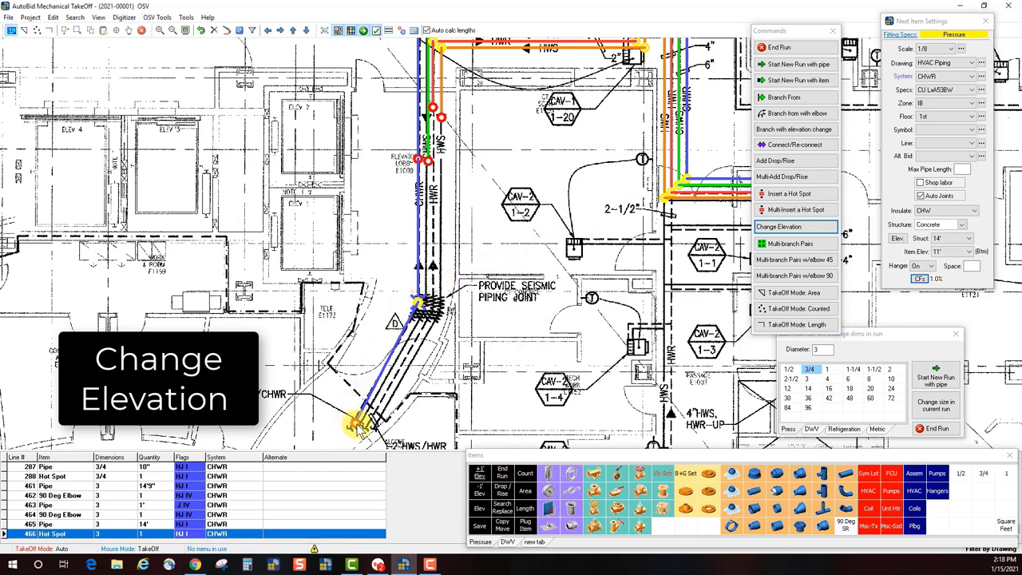
{"action": "left_click", "coordinate": [831, 47]}
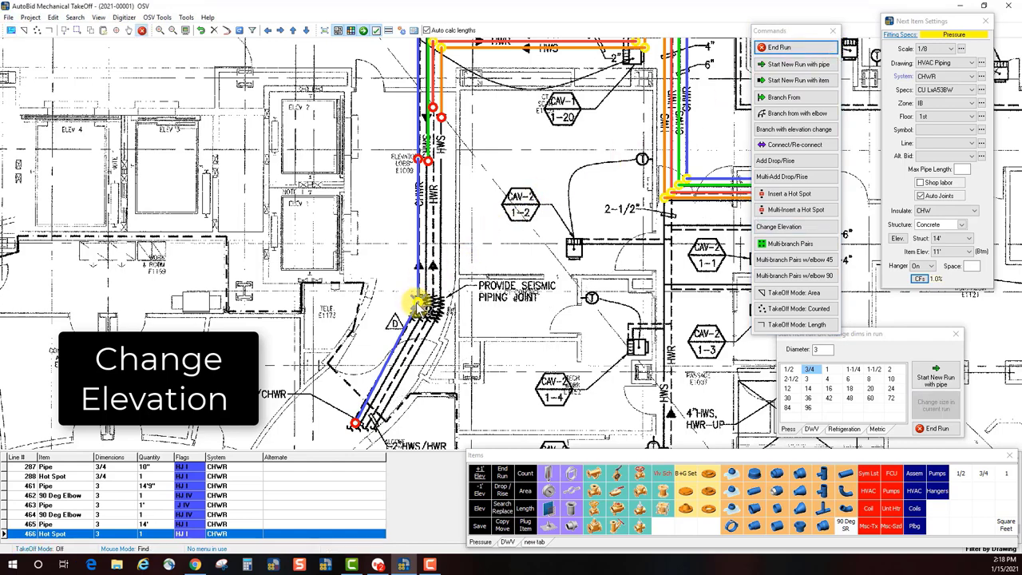
{"action": "left_click", "coordinate": [421, 303]}
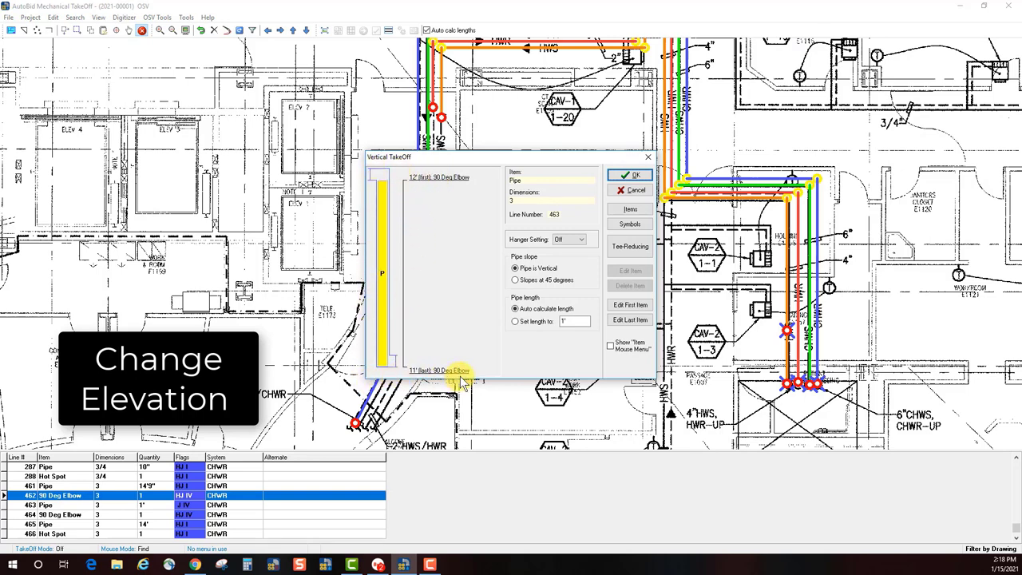
{"action": "left_click", "coordinate": [630, 178]}
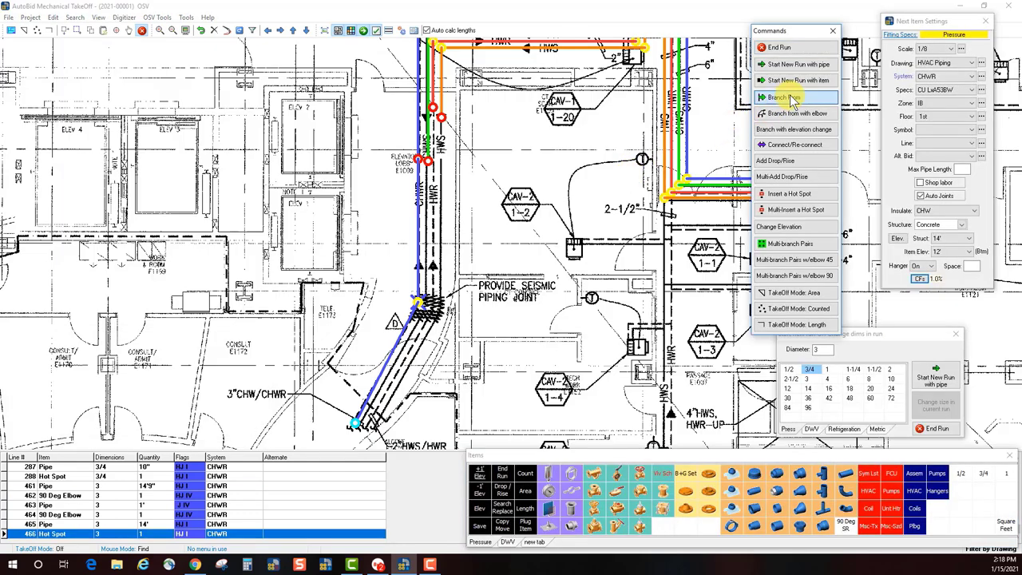
Step: Branch a 3" run from the end of the CHWS main near the elevator lobby and trace it about 14'4" to the seismic piping joint
{"action": "left_click", "coordinate": [791, 99]}
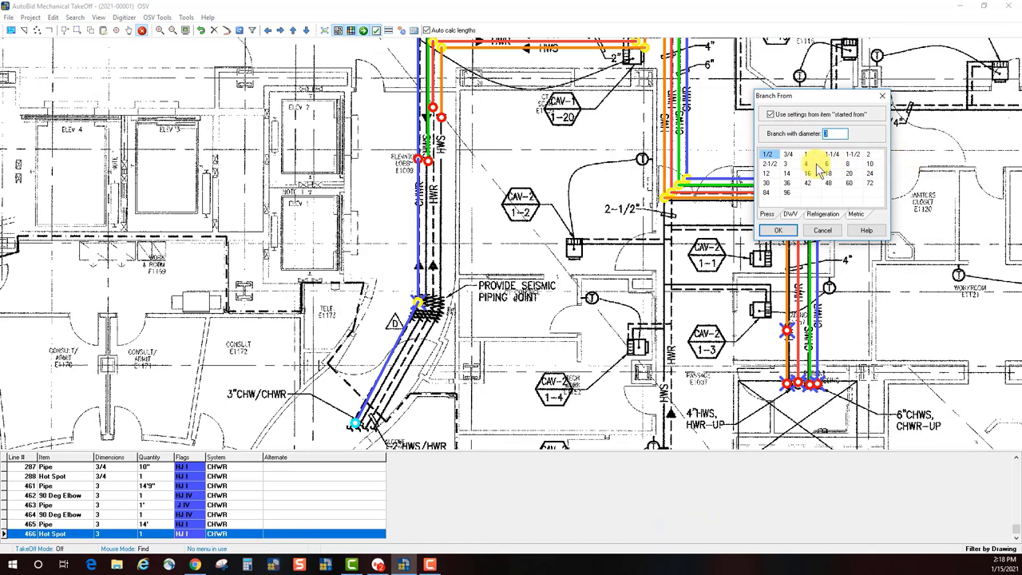
{"action": "double_click", "coordinate": [787, 164]}
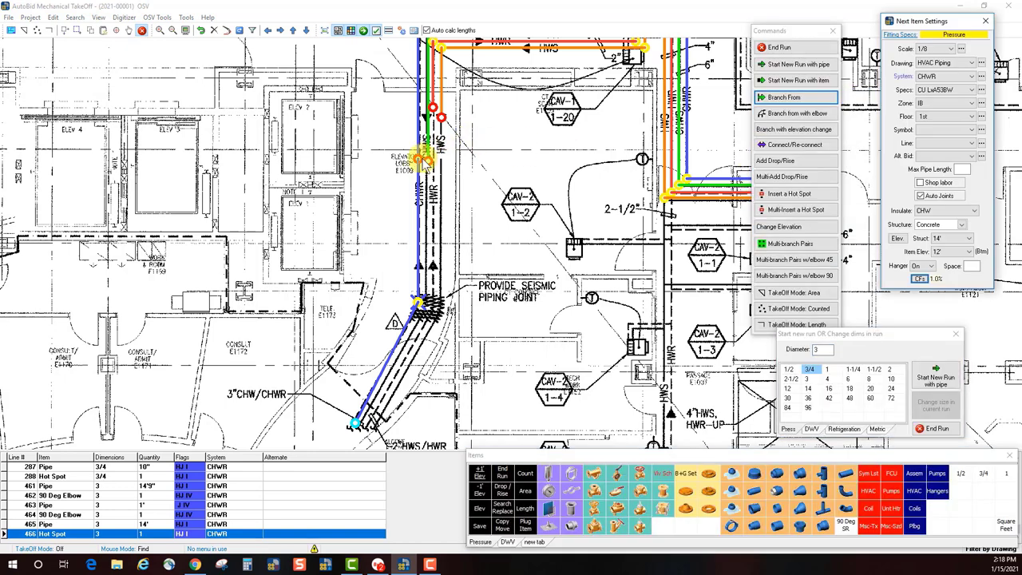
{"action": "left_click", "coordinate": [428, 162]}
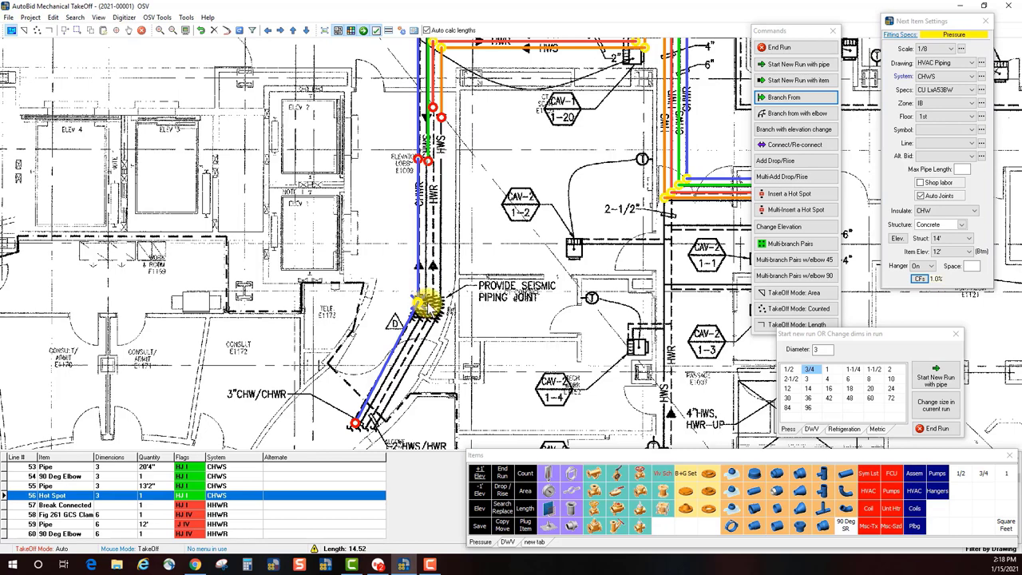
{"action": "left_click", "coordinate": [428, 304]}
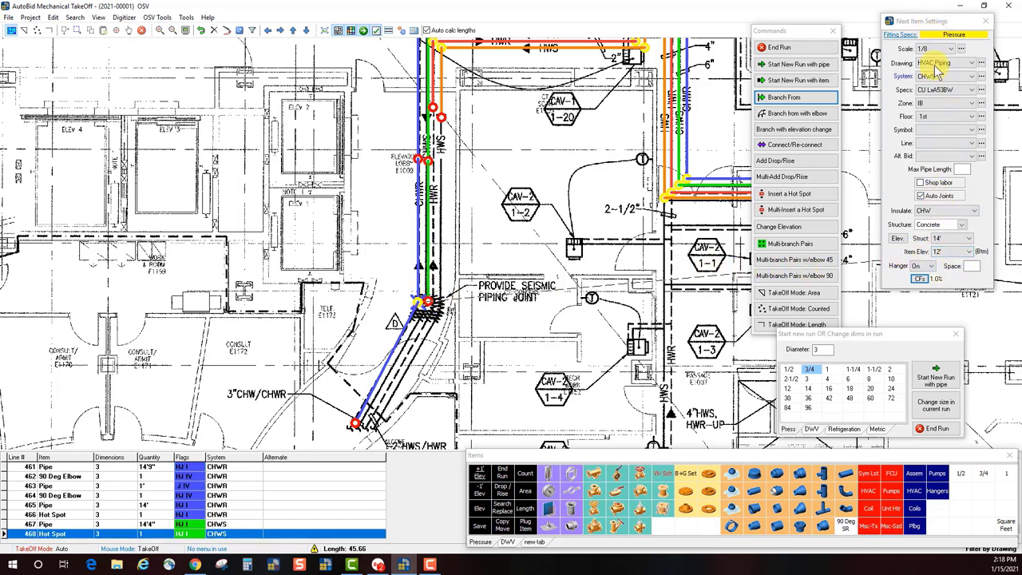
Step: Change the CHWS run's item elevation to 11' at the joint, then trace it about 14'6" diagonally alongside the CHWR pipe and end the run
{"action": "left_click", "coordinate": [969, 252]}
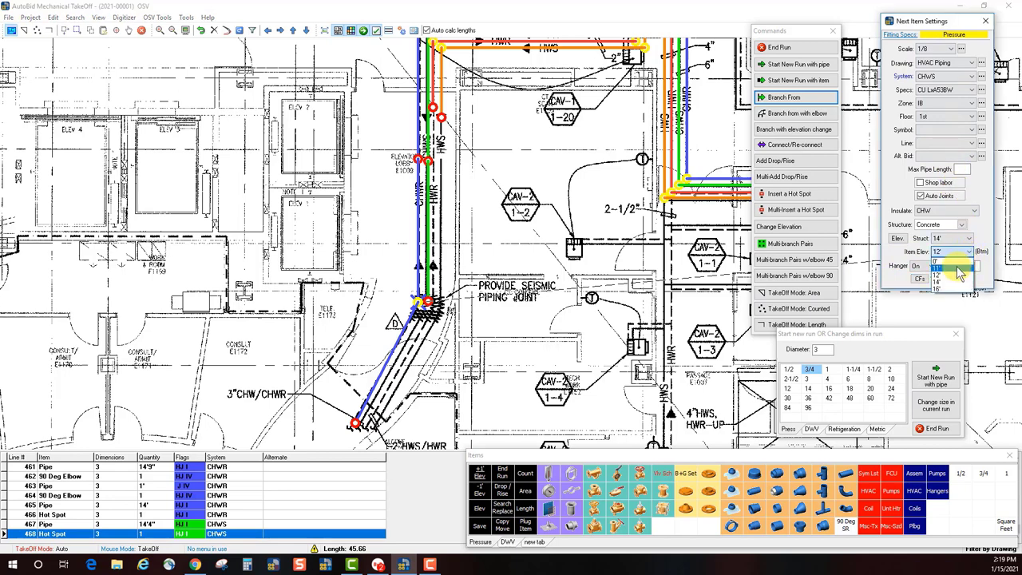
{"action": "left_click", "coordinate": [956, 273]}
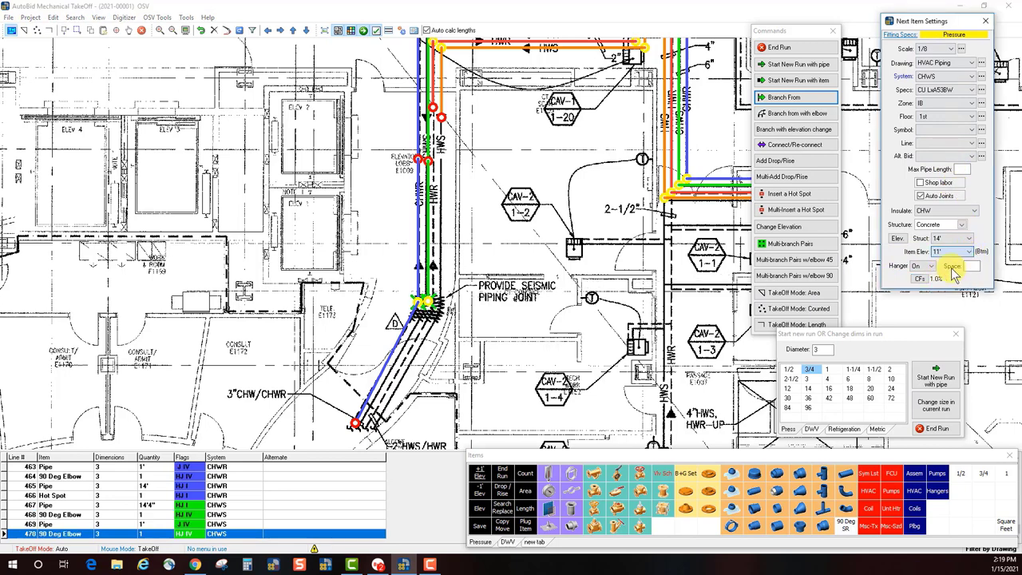
{"action": "left_click", "coordinate": [359, 426]}
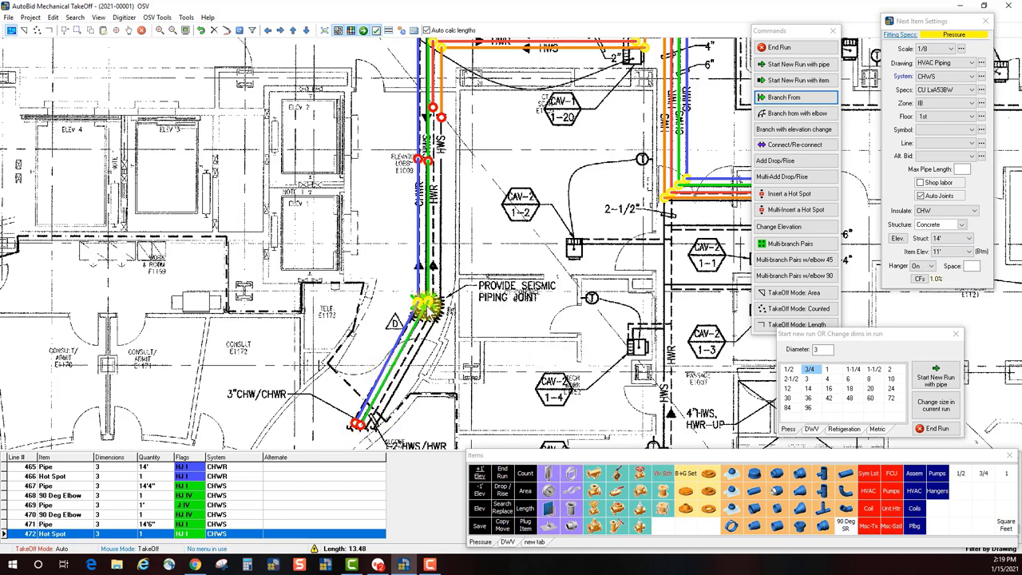
{"action": "left_click", "coordinate": [776, 48]}
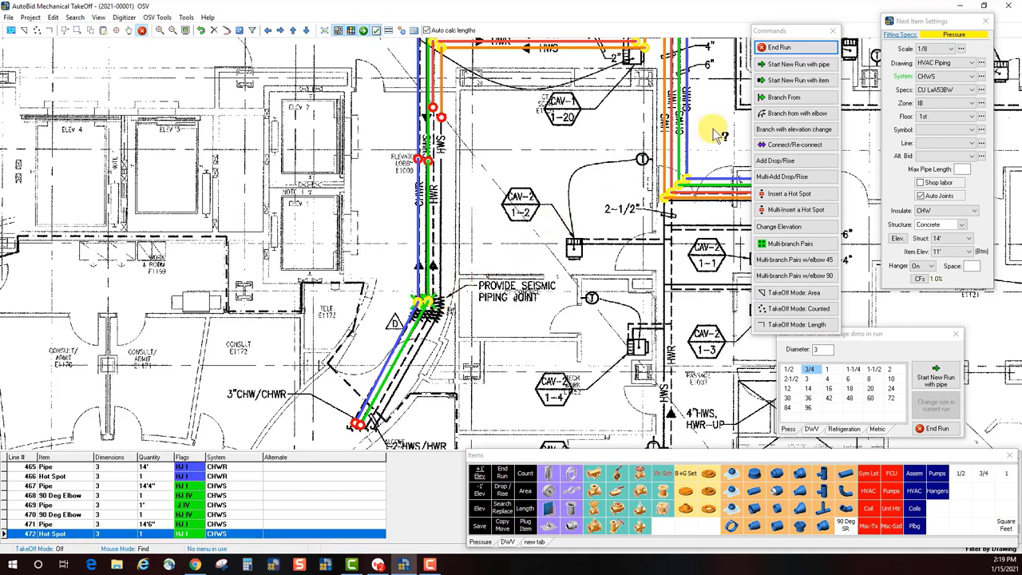
Step: Branch a 2" run from the end of the HWS main and trace it about 19'6" to the seismic piping joint
{"action": "left_click", "coordinate": [812, 100]}
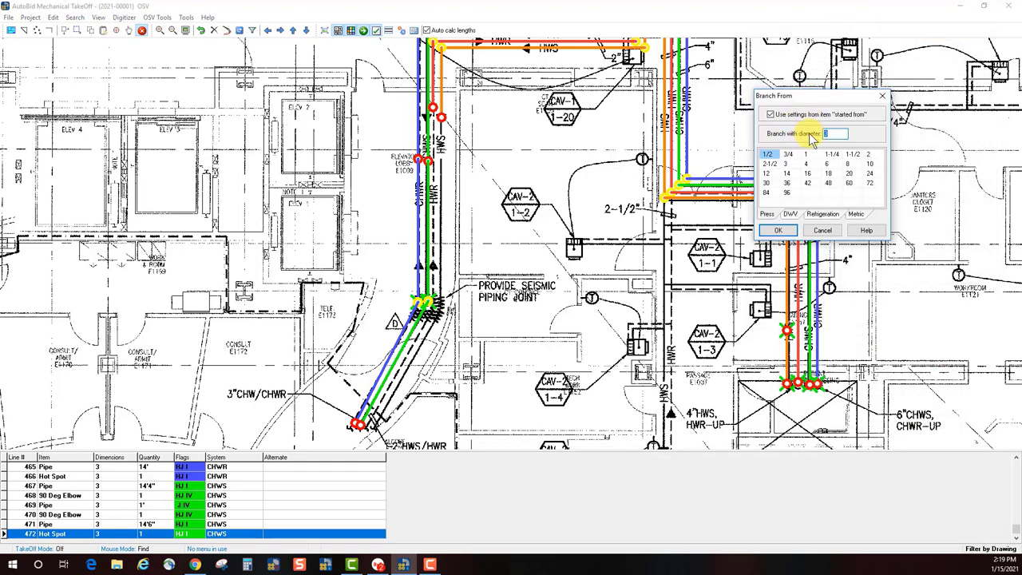
{"action": "double_click", "coordinate": [869, 154]}
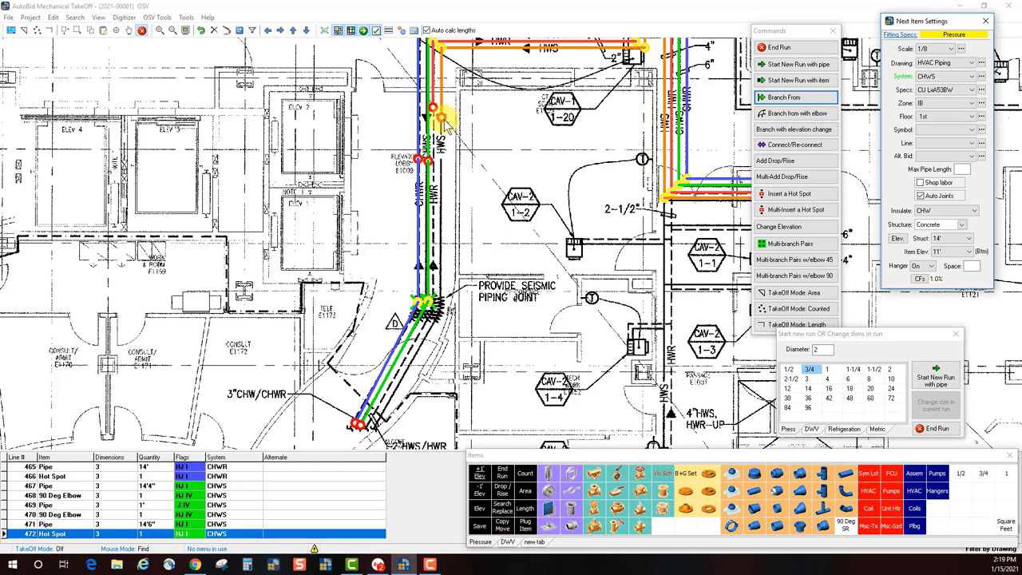
{"action": "left_click", "coordinate": [442, 118]}
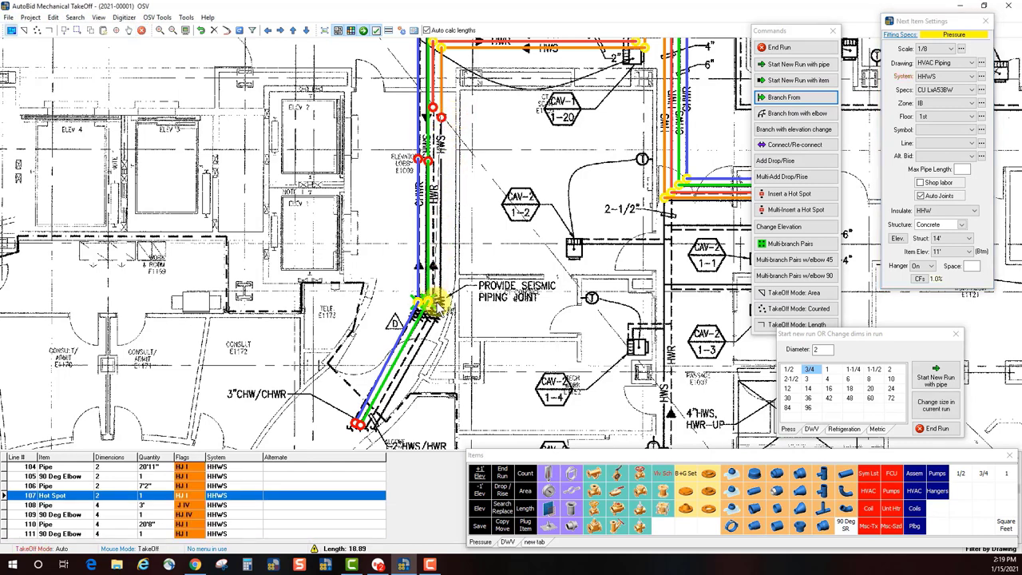
{"action": "left_click", "coordinate": [429, 305]}
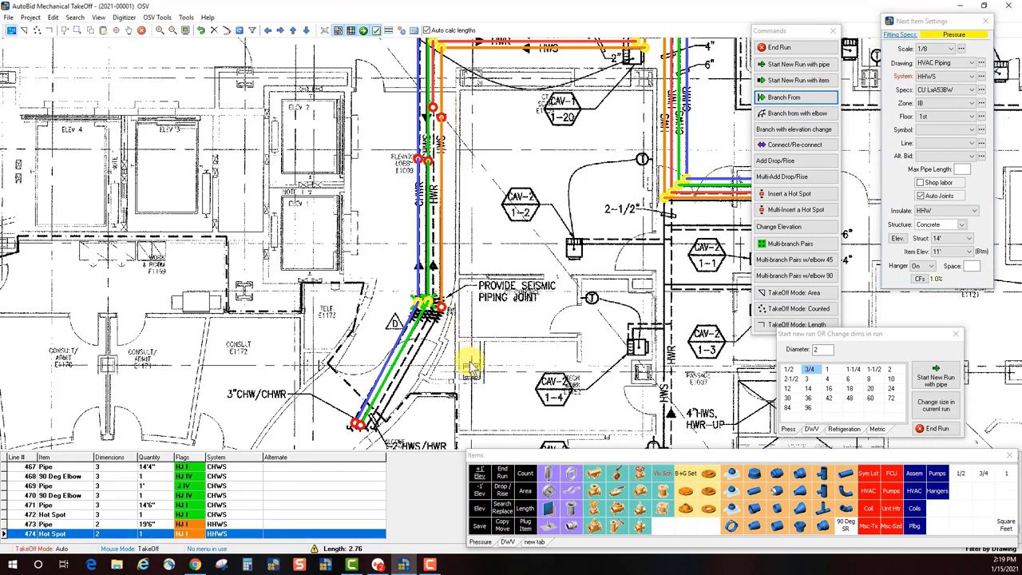
Step: Lower the HWS run by 1' at the joint, trace it about 13'1" along the diagonal, and end the run
{"action": "left_click", "coordinate": [481, 497]}
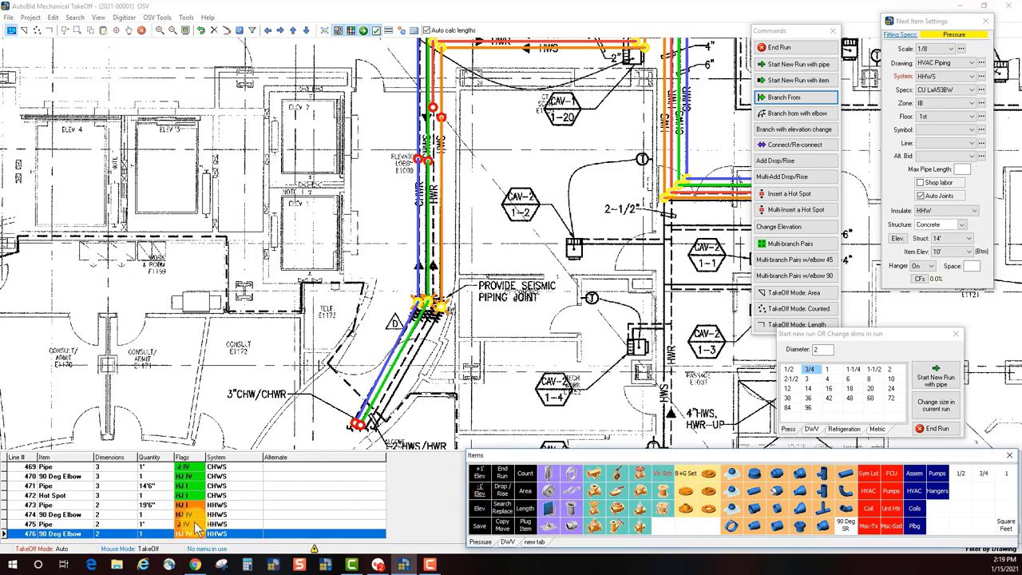
{"action": "left_click", "coordinate": [379, 420]}
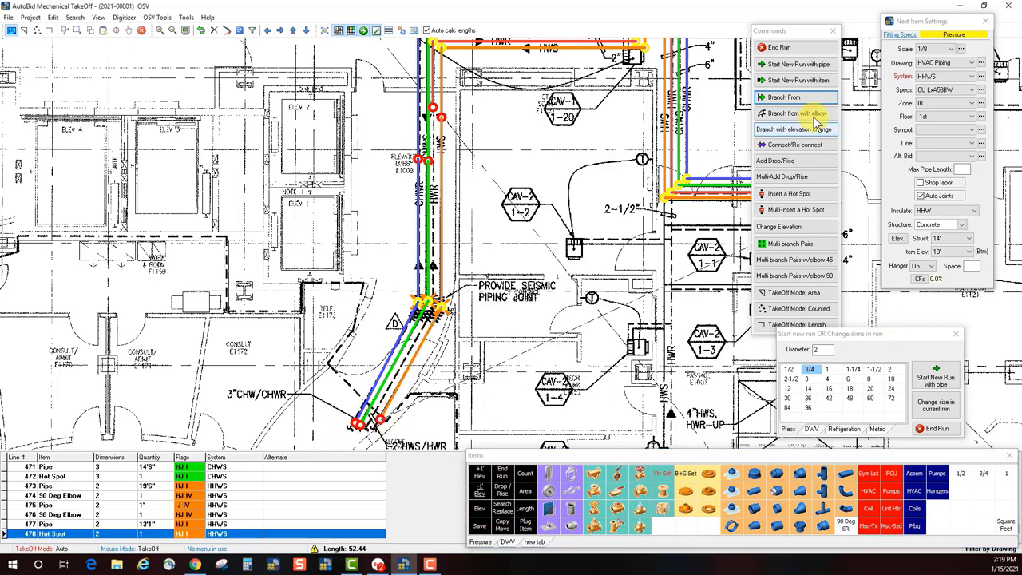
{"action": "left_click", "coordinate": [802, 48]}
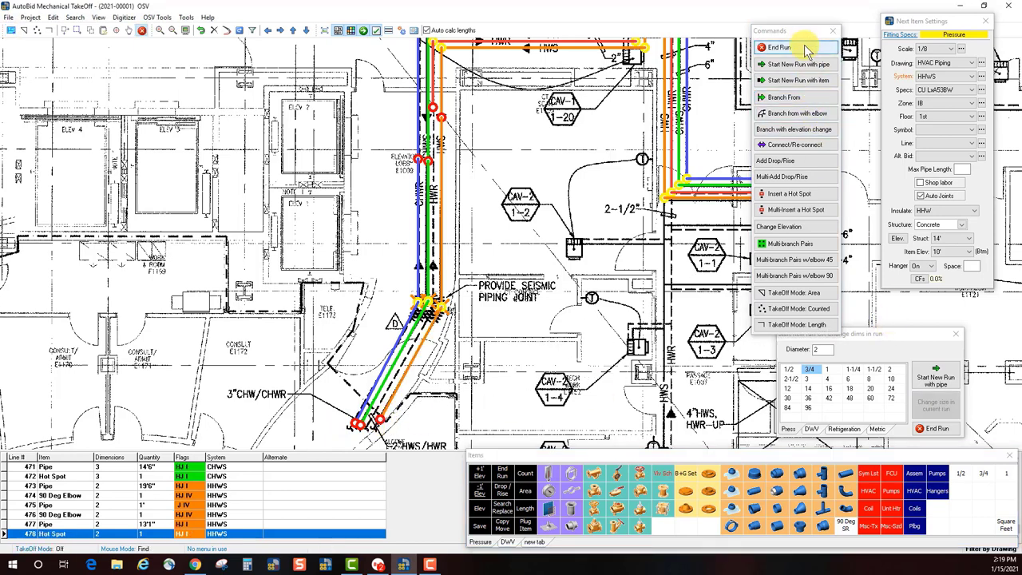
Step: Branch a 2" run from the end of the HWR main and trace it about 20' to the seismic piping joint
{"action": "left_click", "coordinate": [809, 98]}
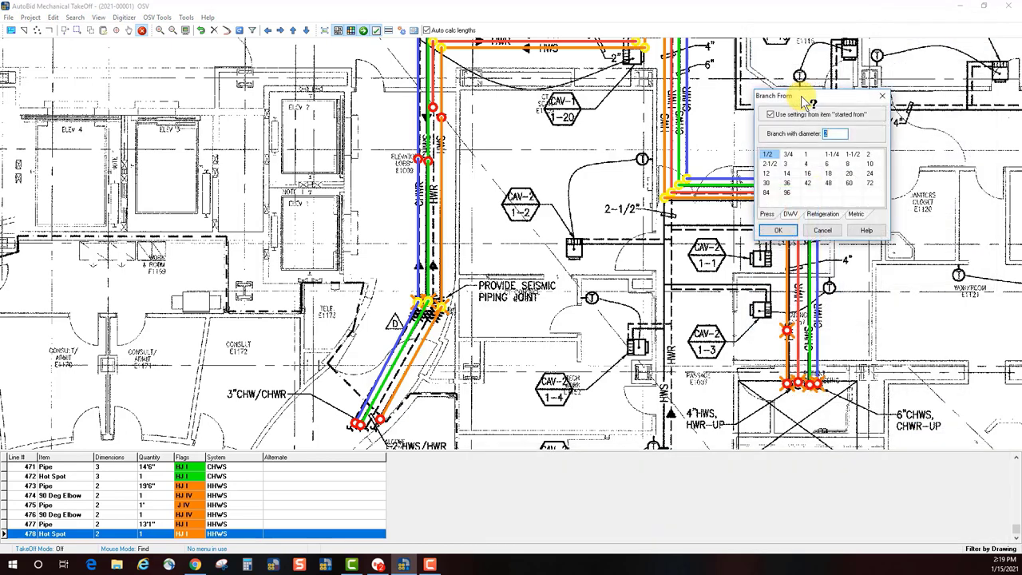
{"action": "left_click", "coordinate": [872, 155]}
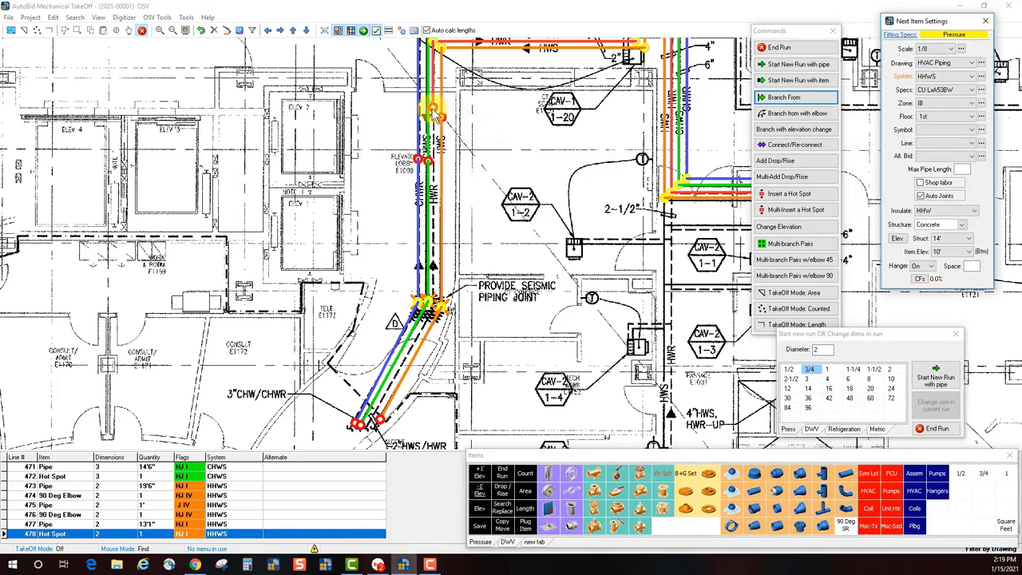
{"action": "left_click", "coordinate": [434, 112]}
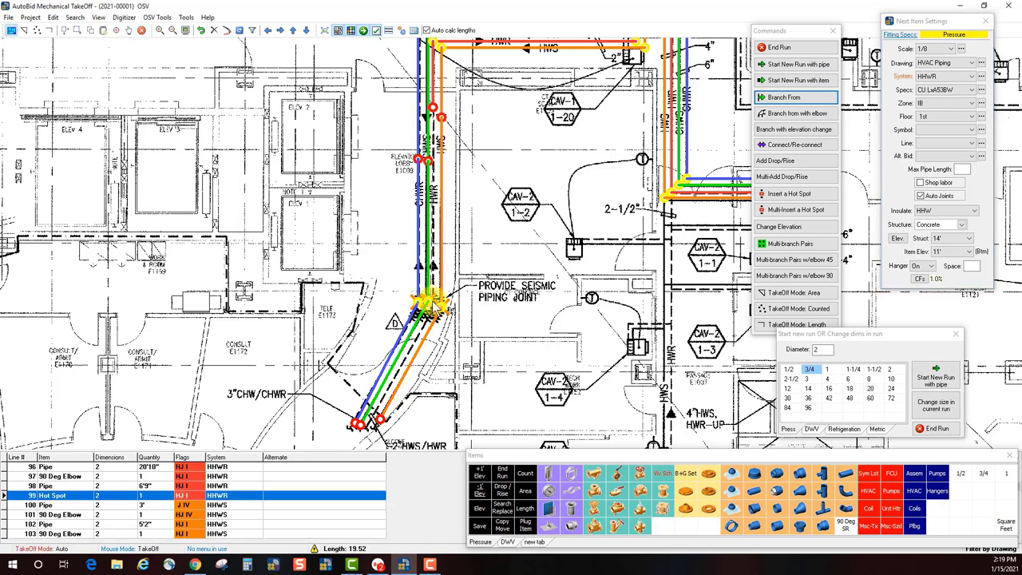
{"action": "left_click", "coordinate": [427, 303]}
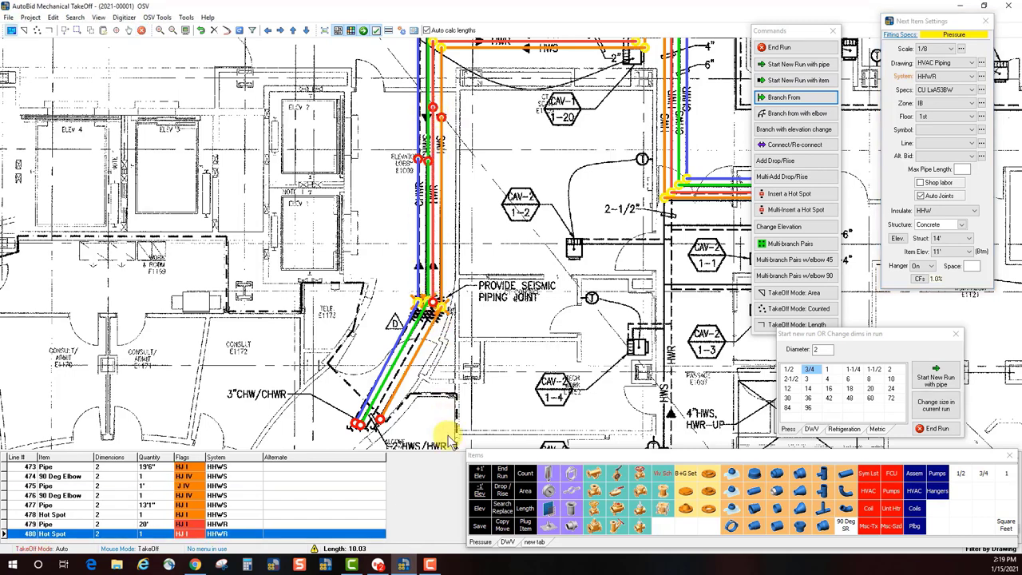
Step: Lower the HWR run by 2' at the joint, trace it about 13'4" along the diagonal, and end the run
{"action": "left_click", "coordinate": [480, 492]}
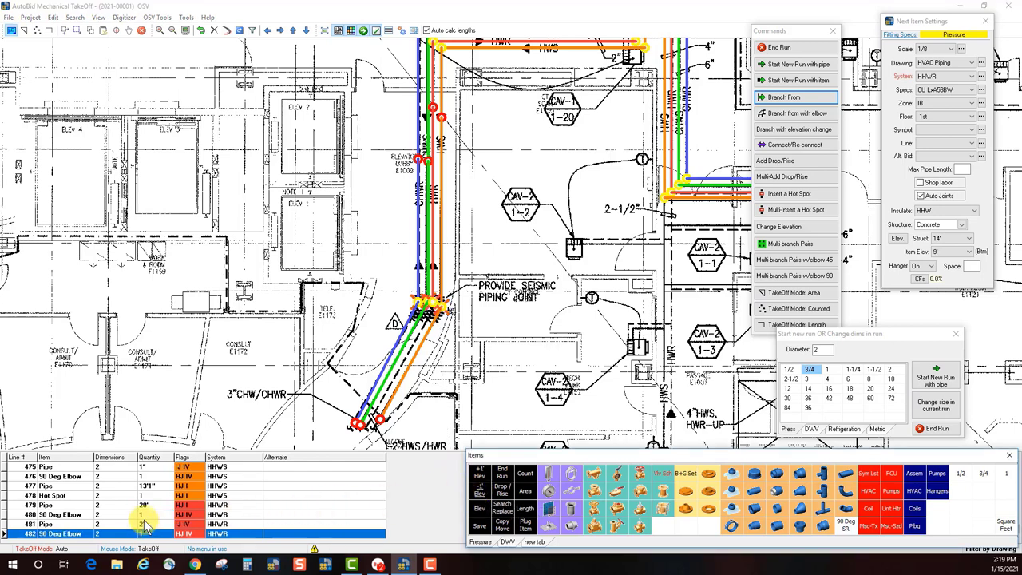
{"action": "left_click", "coordinate": [375, 417]}
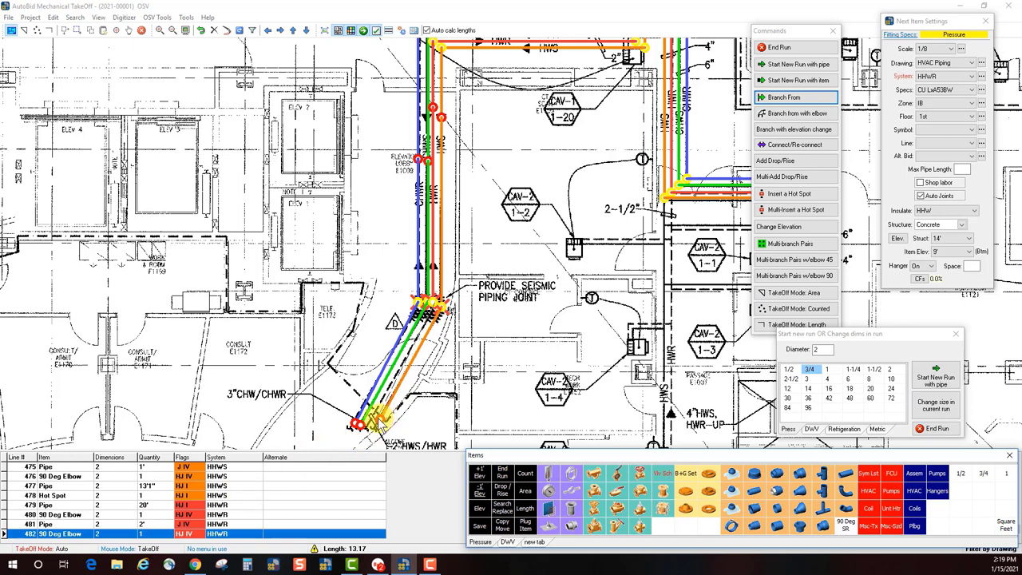
{"action": "left_click", "coordinate": [374, 417]}
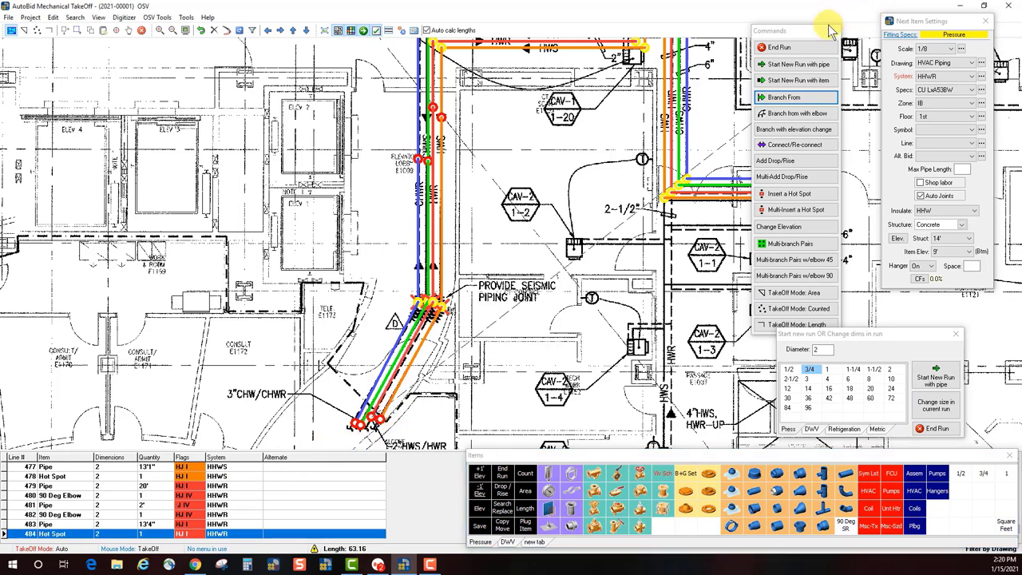
{"action": "left_click", "coordinate": [807, 49]}
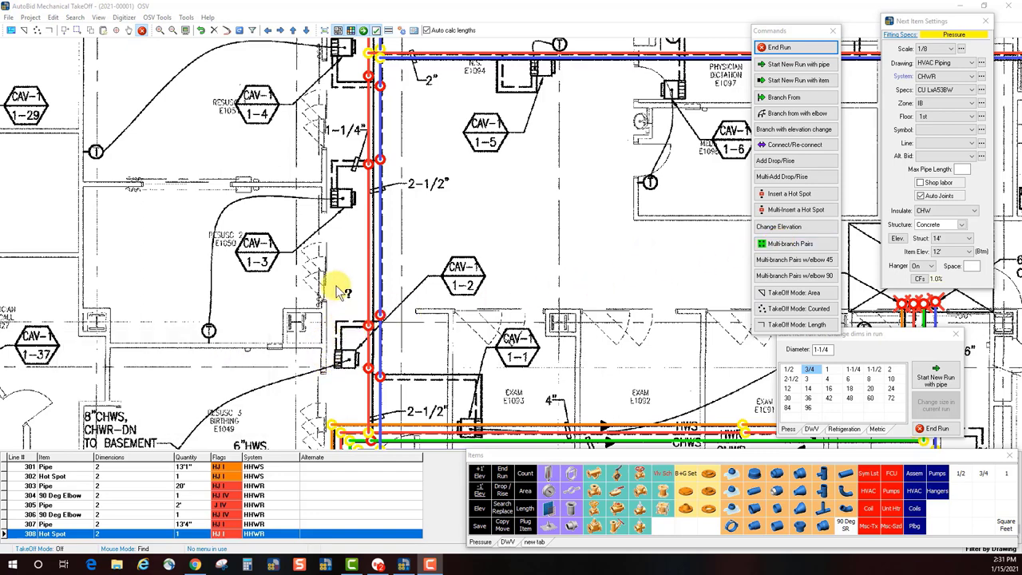
Step: Start 1-1/4" multi-branch pairs ending with a Hot Spot, and trace the HHWR branch about 2'6" across and 1'10" down to unit CAV-1 1-2
{"action": "left_click", "coordinate": [791, 245]}
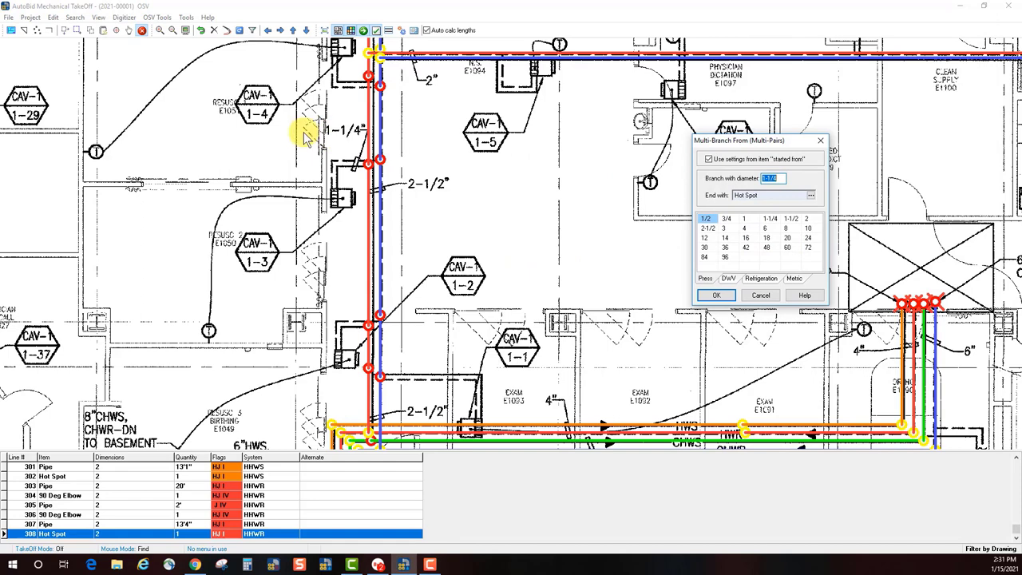
{"action": "left_click", "coordinate": [717, 296]}
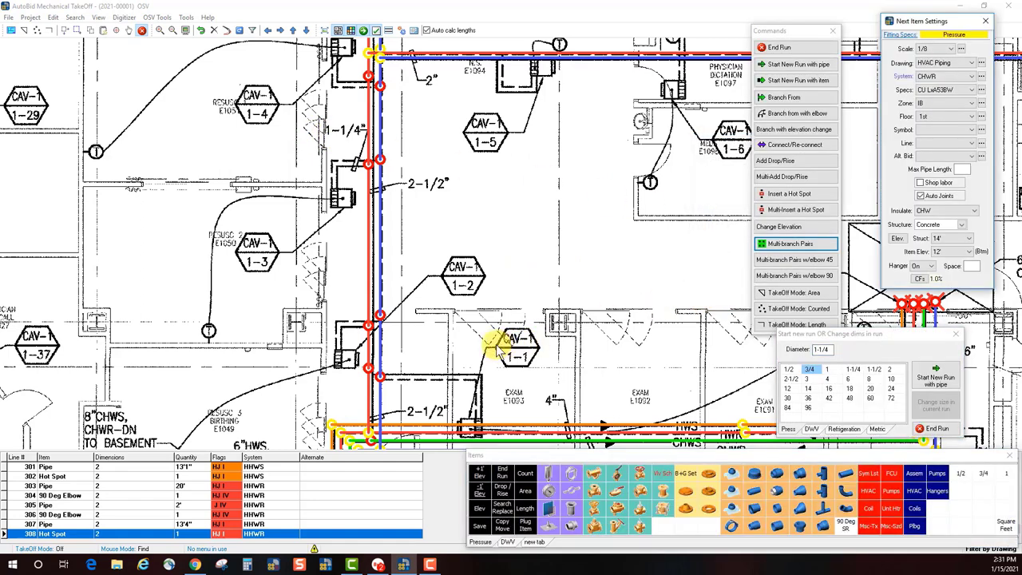
{"action": "left_click", "coordinate": [370, 330]}
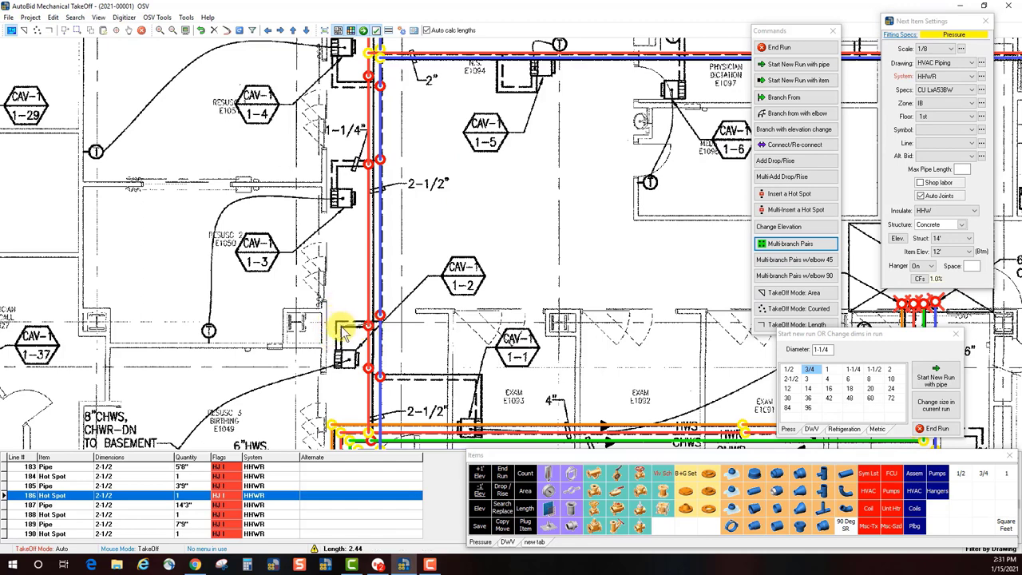
{"action": "left_click", "coordinate": [341, 329]}
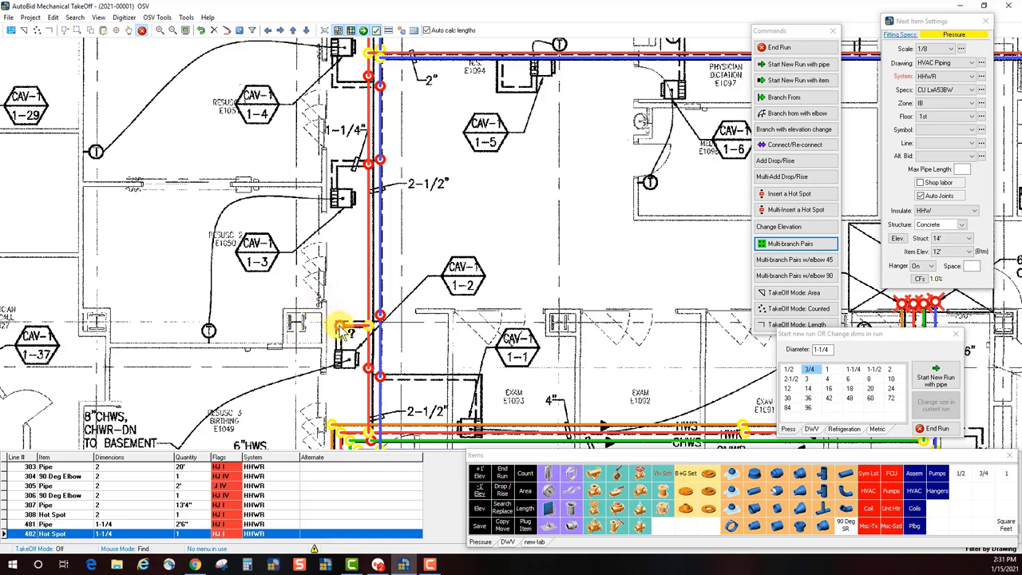
{"action": "left_click", "coordinate": [341, 329]}
{"action": "double_click", "coordinate": [342, 350]}
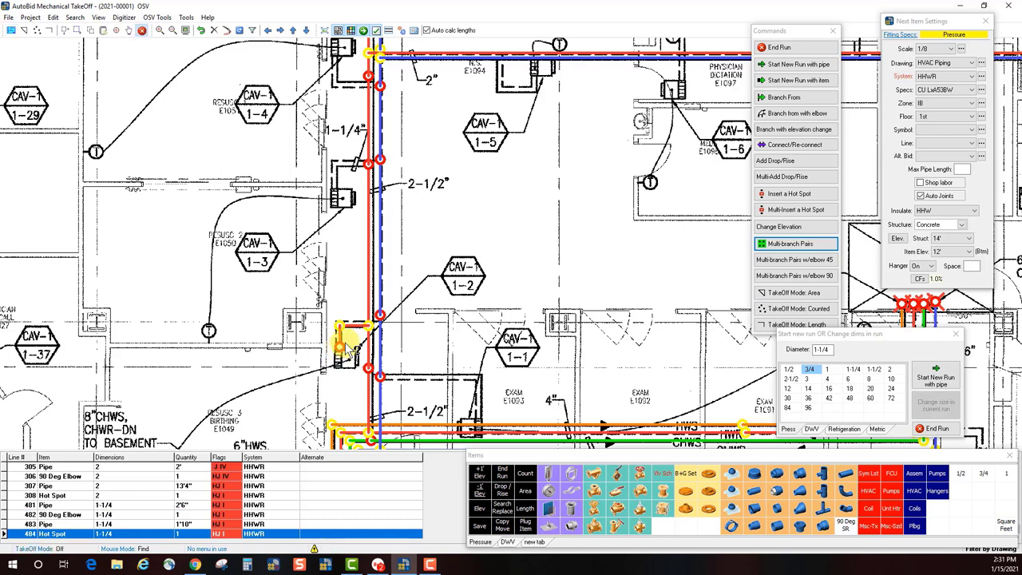
Step: Trace the paired 1-1/4" CHWR branch from its main's Hot Spot about 4' across and 3'3" down to unit CAV-1 1-2
{"action": "left_click", "coordinate": [382, 317]}
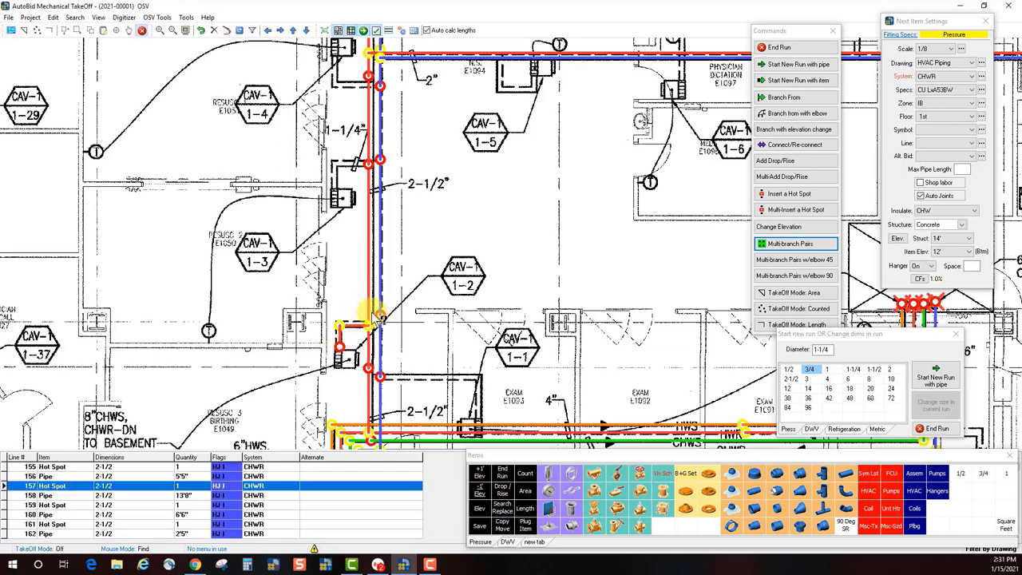
{"action": "left_click", "coordinate": [335, 311]}
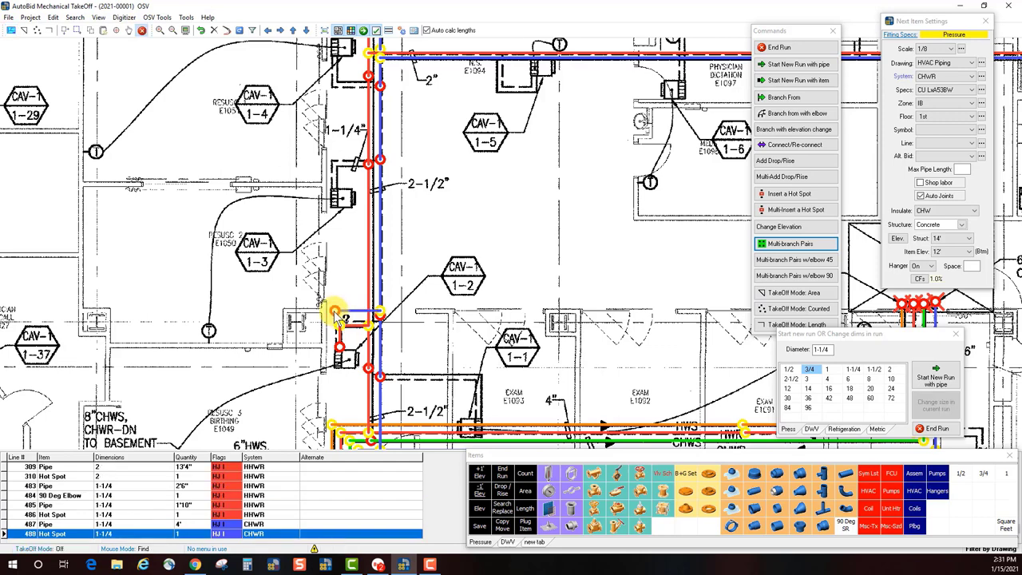
{"action": "double_click", "coordinate": [329, 348]}
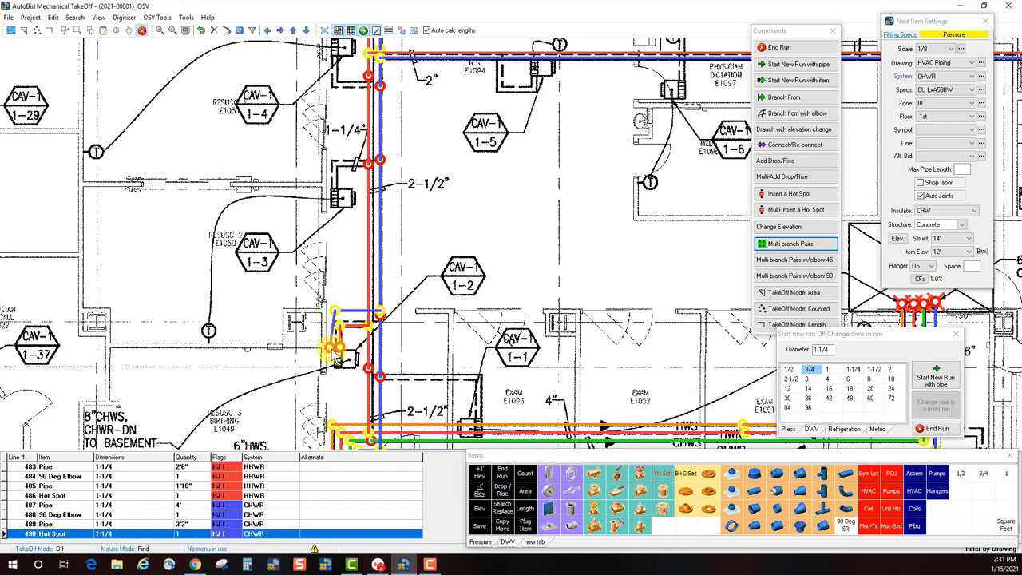
Step: Trace a 1-1/4" HHWR branch about 10'2" and its paired CHWR branch about 8'7" across toward unit CAV-1 1-1, and end the run
{"action": "left_click", "coordinate": [374, 372]}
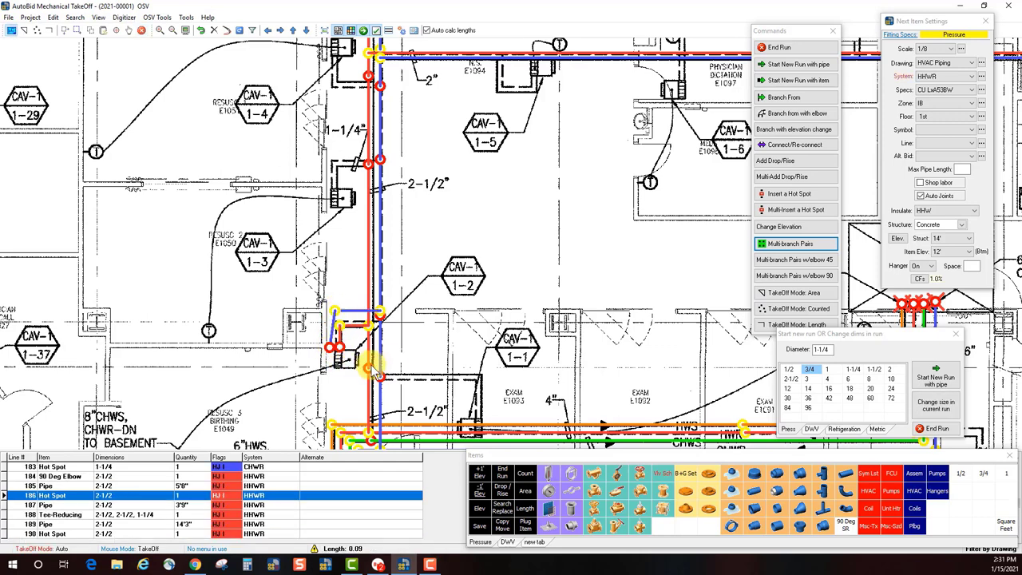
{"action": "double_click", "coordinate": [484, 368]}
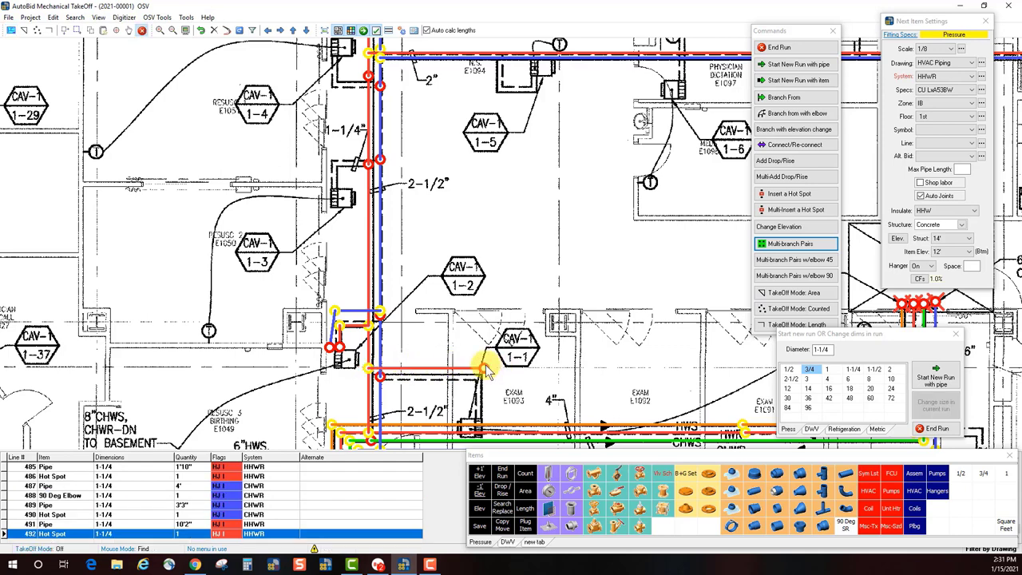
{"action": "left_click", "coordinate": [379, 374]}
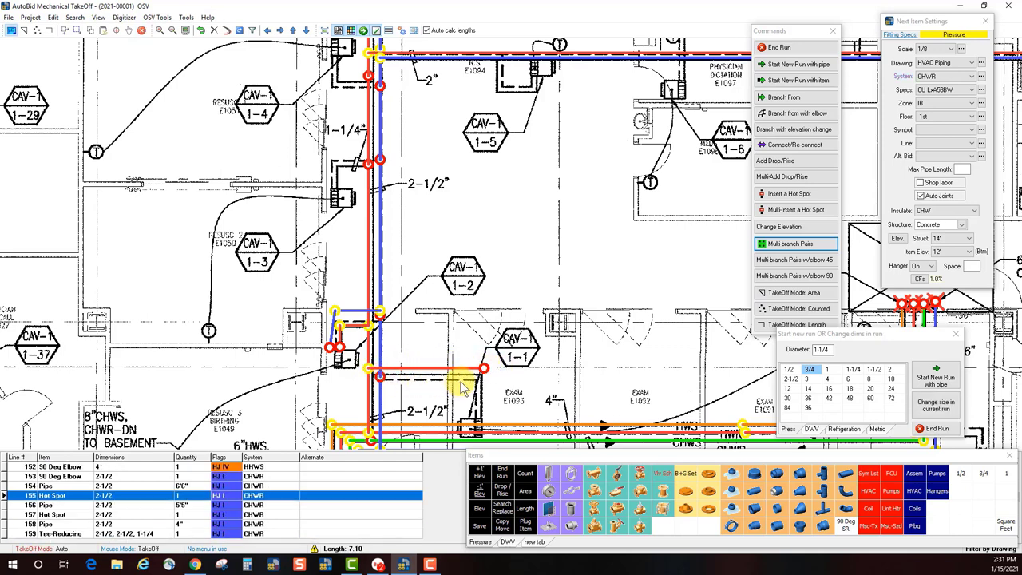
{"action": "double_click", "coordinate": [481, 372]}
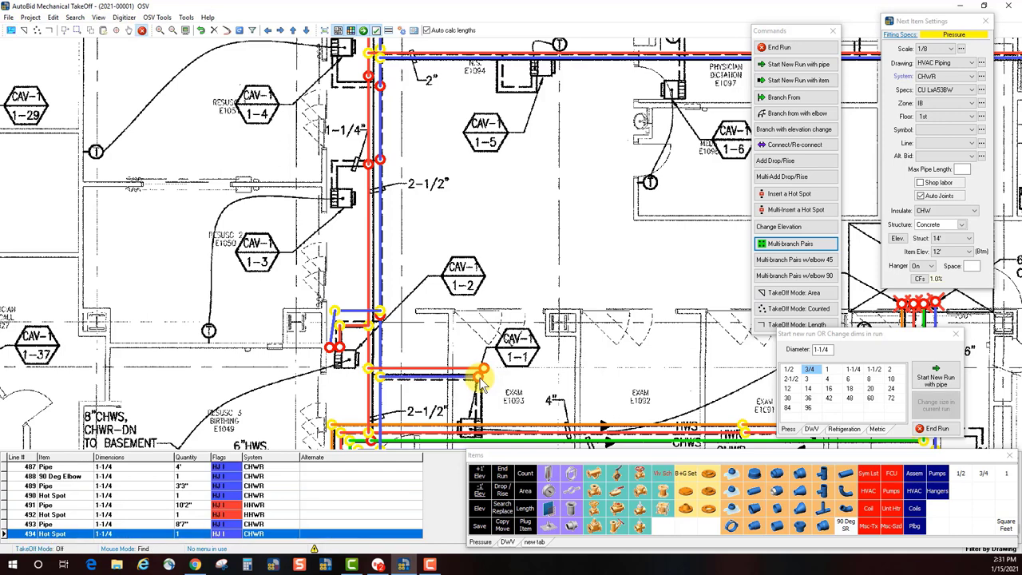
{"action": "left_click", "coordinate": [793, 48]}
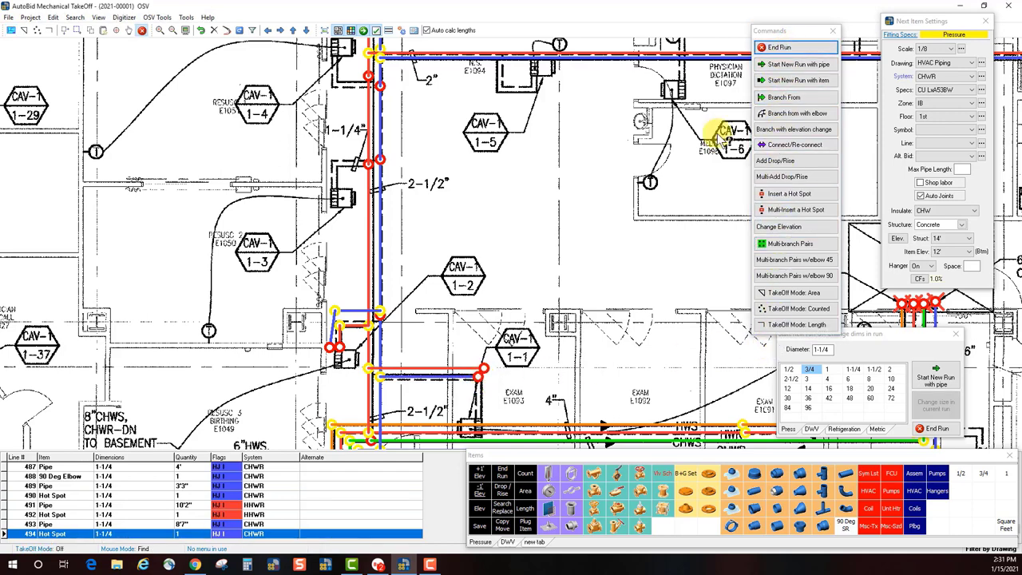
{"action": "left_click", "coordinate": [382, 313]}
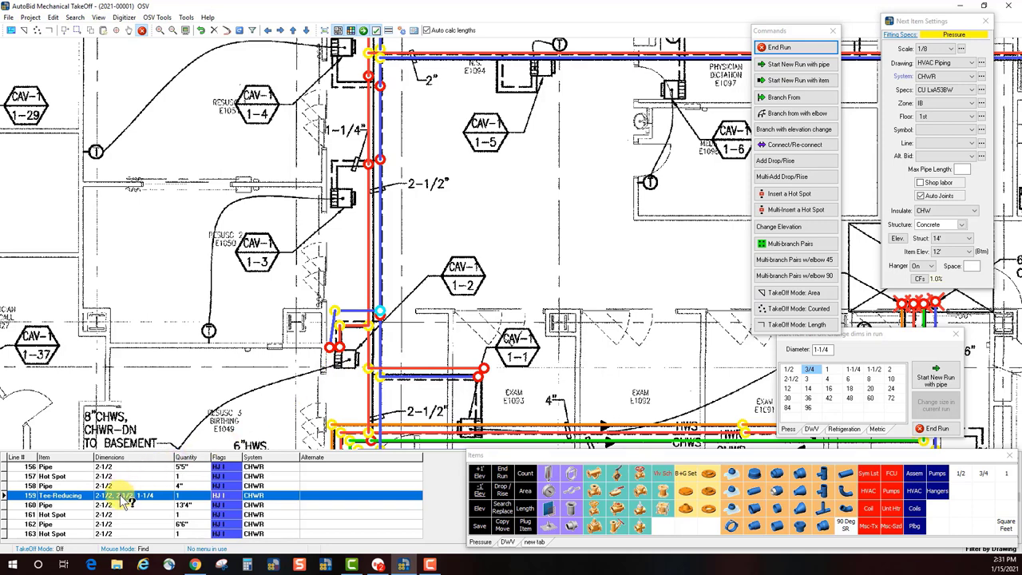
{"action": "left_click", "coordinate": [337, 312]}
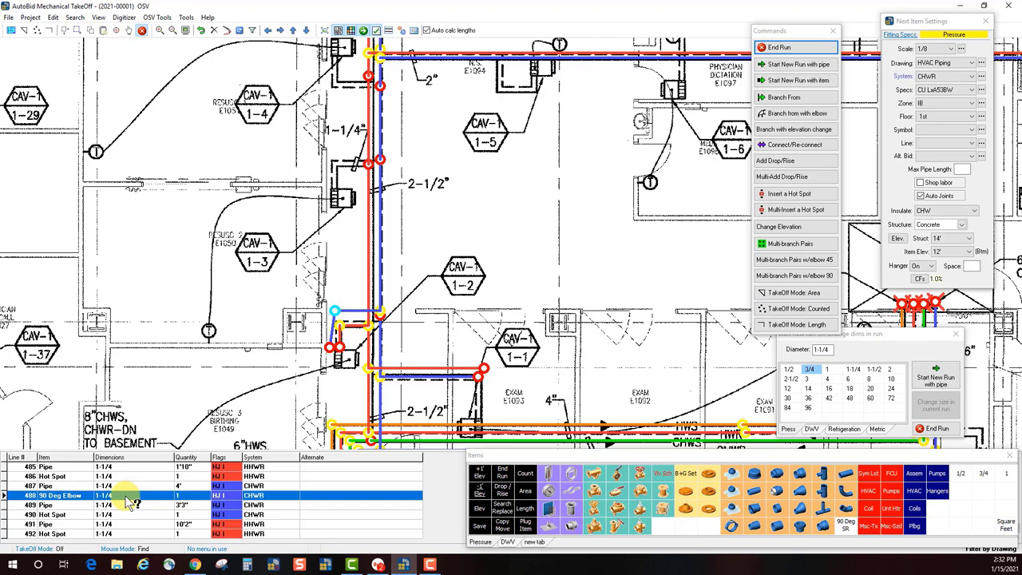
Step: Continue the 1-1/4" pair with Multi-branch Pairs ending in Hot Spots, CHWR about 3'5" and HHWR about 4' down to unit CAV-1 1-1
{"action": "scroll", "coordinate": [583, 327], "scroll_direction": "down", "scroll_amount": 3}
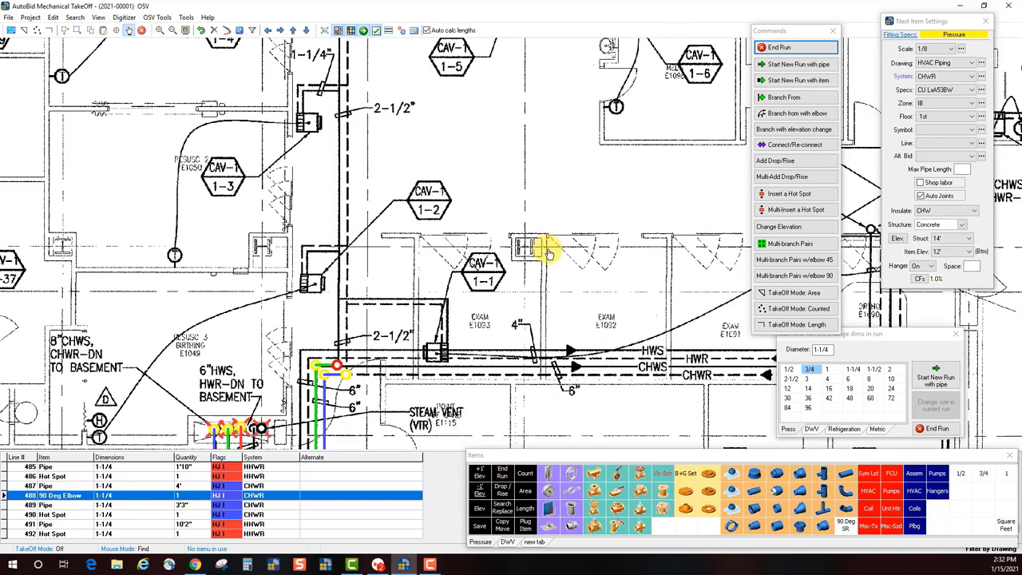
{"action": "left_click", "coordinate": [791, 245]}
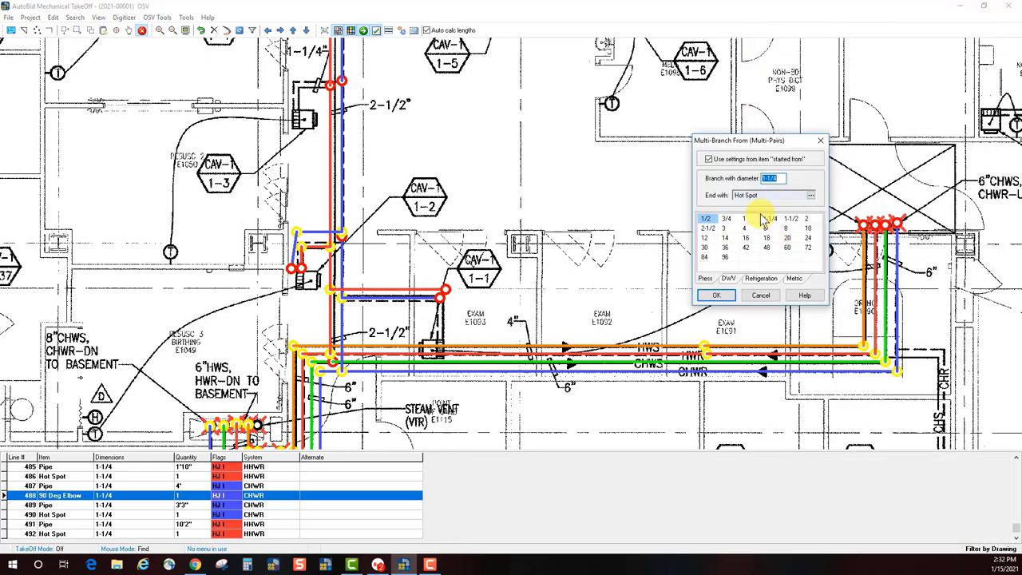
{"action": "left_click", "coordinate": [721, 296]}
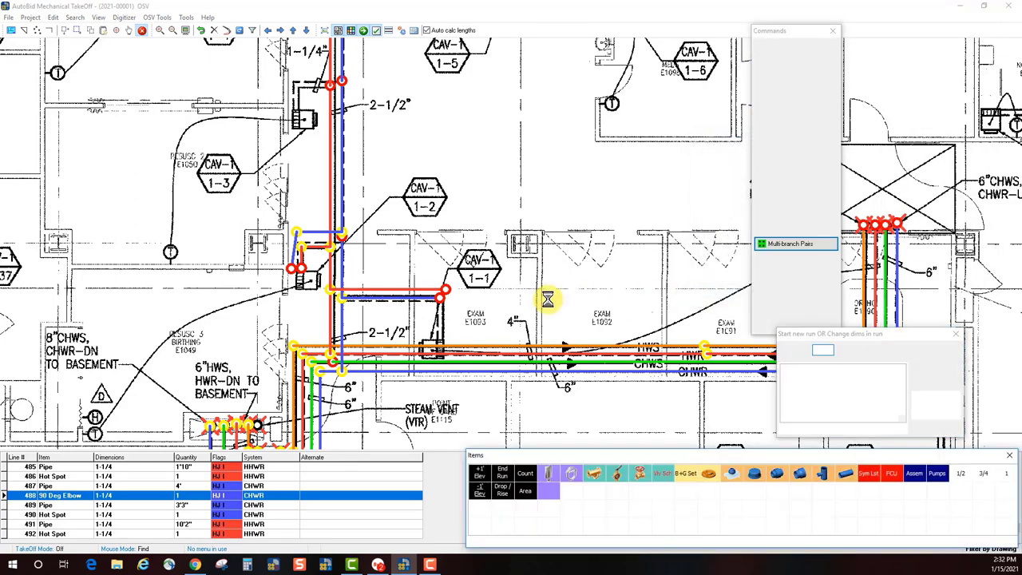
{"action": "left_click", "coordinate": [442, 300]}
{"action": "double_click", "coordinate": [436, 342]}
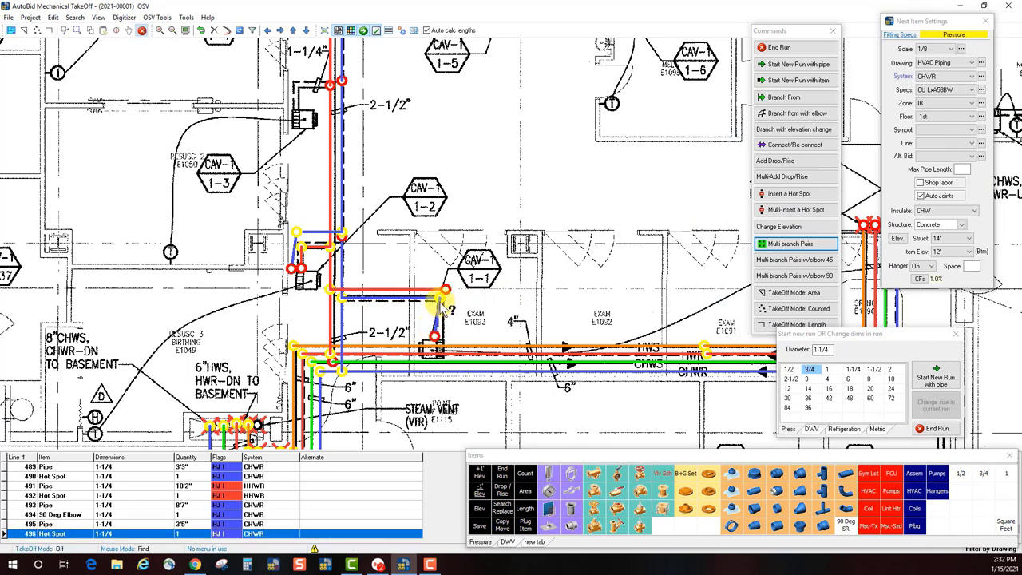
{"action": "left_click", "coordinate": [445, 294]}
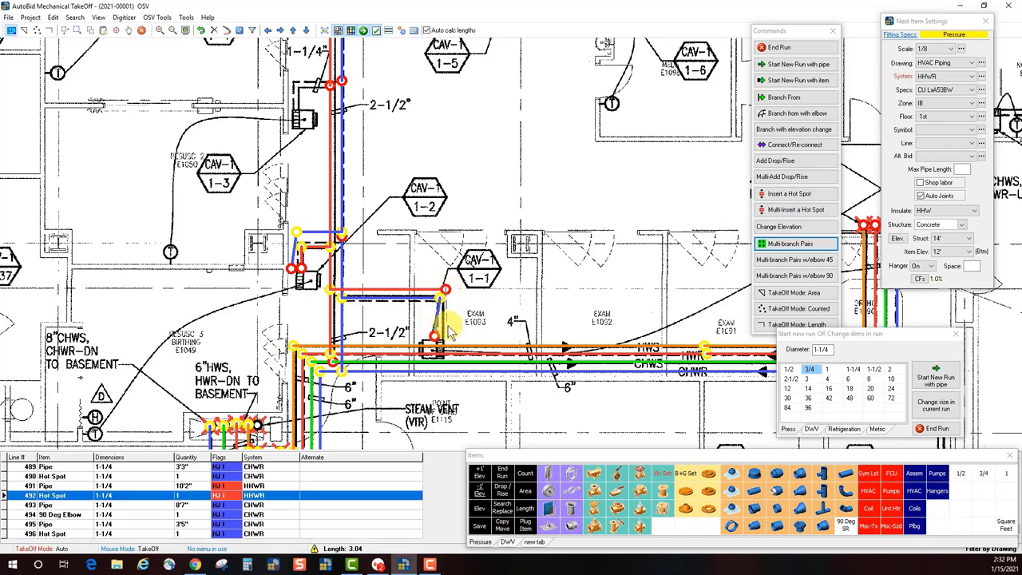
{"action": "double_click", "coordinate": [444, 336]}
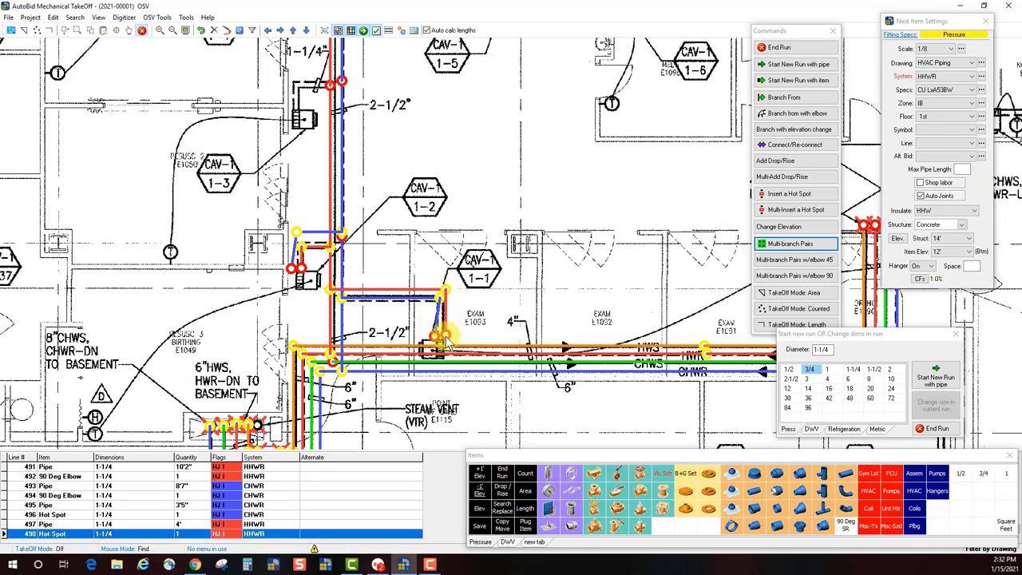
{"action": "left_click", "coordinate": [787, 50]}
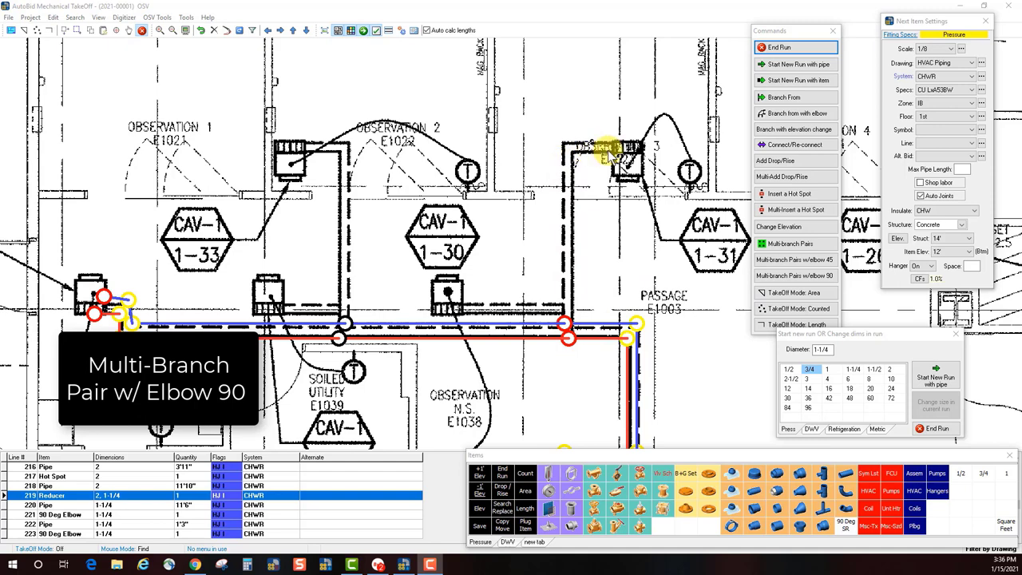
Step: Start 1-1/4" Multi-branch Pairs w/elbow 90 ending with a Hot Spot, and trace HHWR about 10'1" up and 2'2" across to unit CAV-1 1-31
{"action": "left_click", "coordinate": [565, 324]}
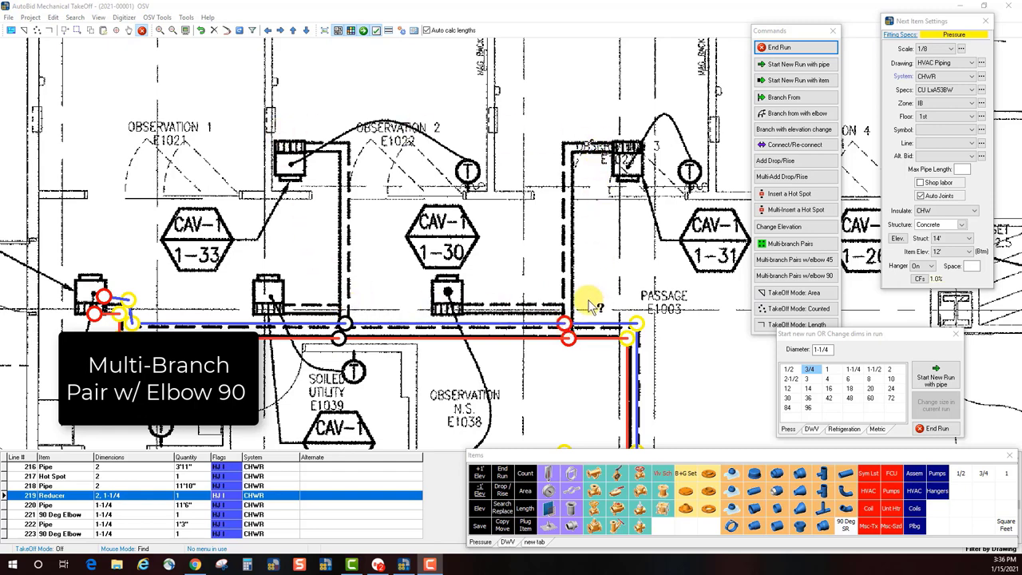
{"action": "left_click", "coordinate": [802, 278]}
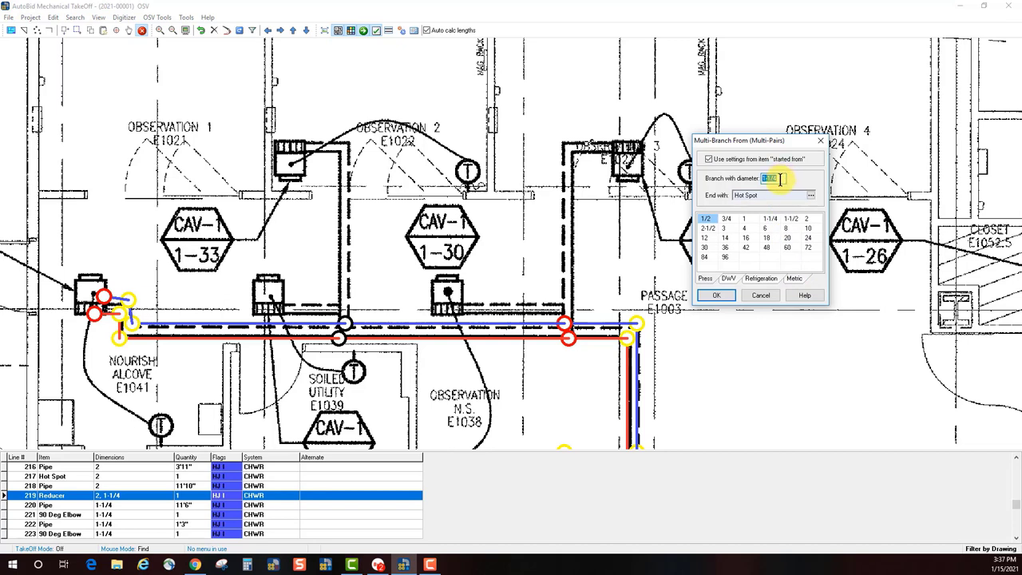
{"action": "left_click", "coordinate": [716, 297]}
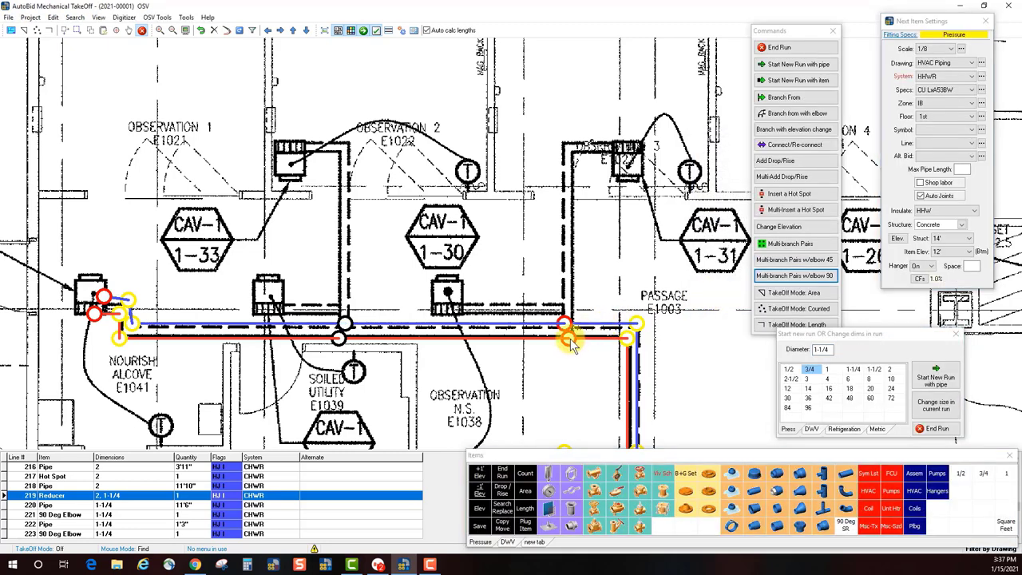
{"action": "double_click", "coordinate": [570, 153]}
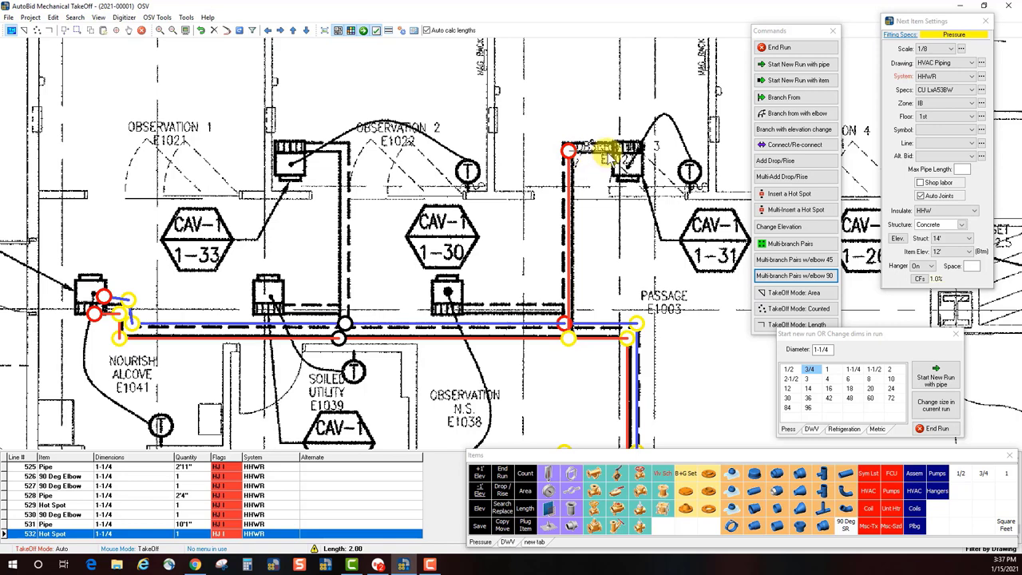
{"action": "double_click", "coordinate": [611, 153]}
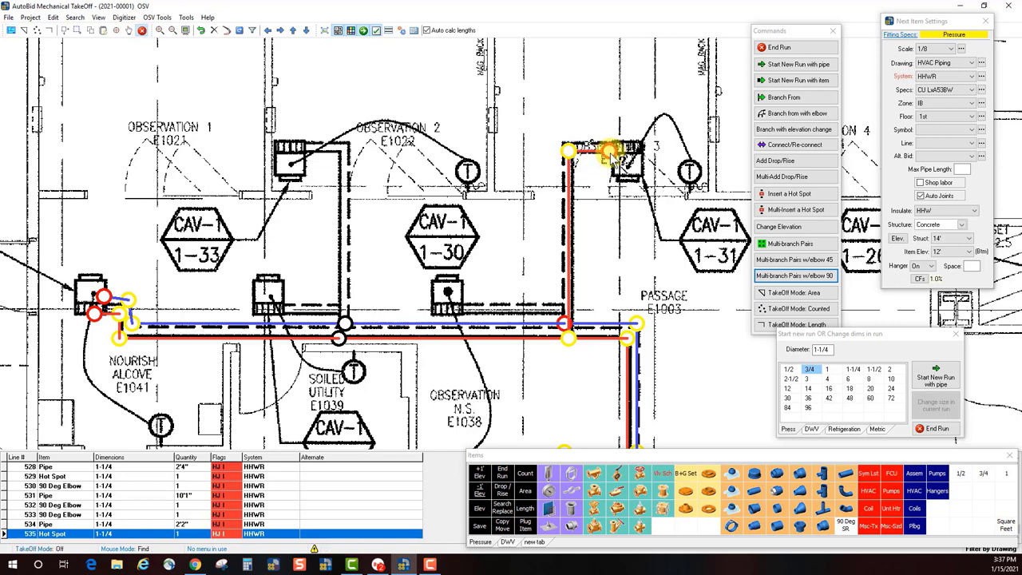
Step: Trace the paired 1-1/4" CHWR branch from its main's Hot Spot about 10' up and 3'9" across to unit CAV-1 1-31
{"action": "left_click", "coordinate": [564, 320]}
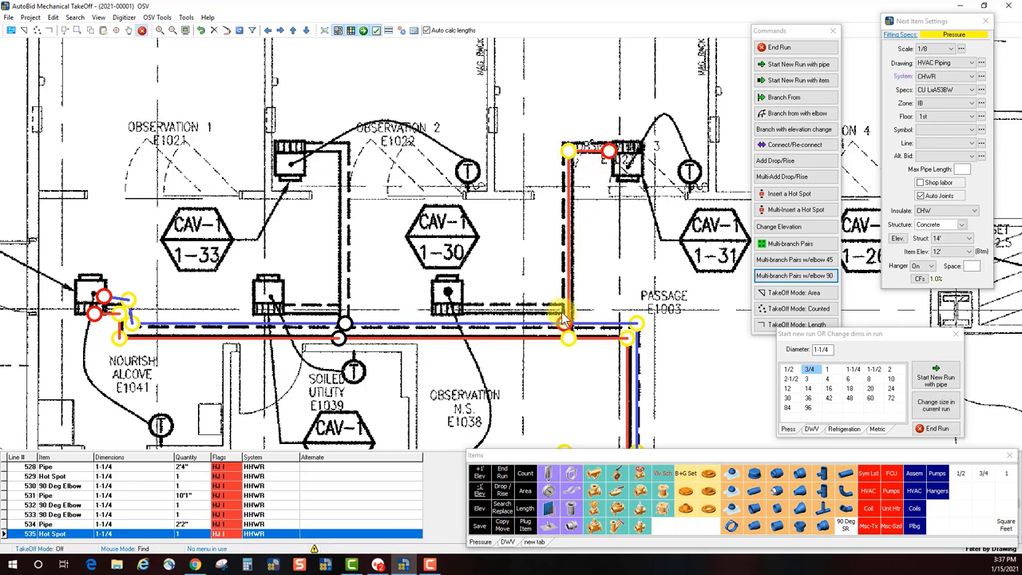
{"action": "double_click", "coordinate": [565, 144]}
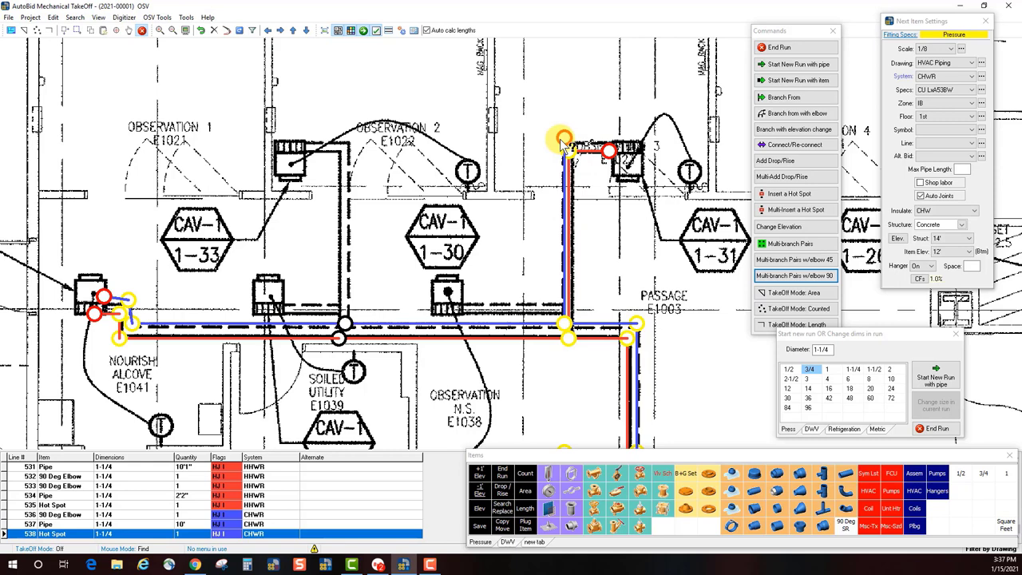
{"action": "double_click", "coordinate": [633, 140]}
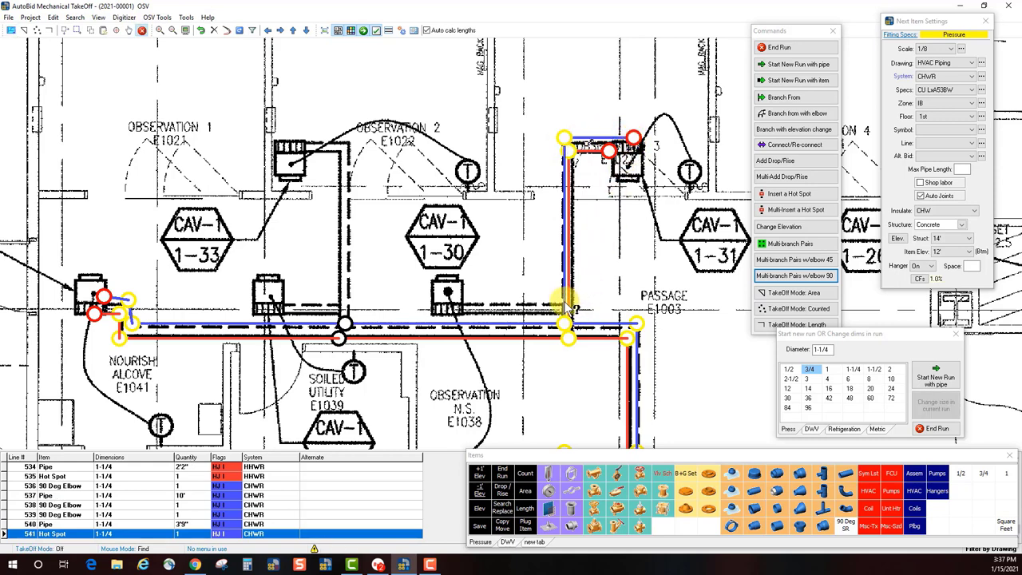
Step: Branch the 1-1/4" pair off the new risers to unit CAV-1 1-30, CHWR about 5'5" and HHWR about 5'8", and end the run
{"action": "left_click", "coordinate": [564, 302]}
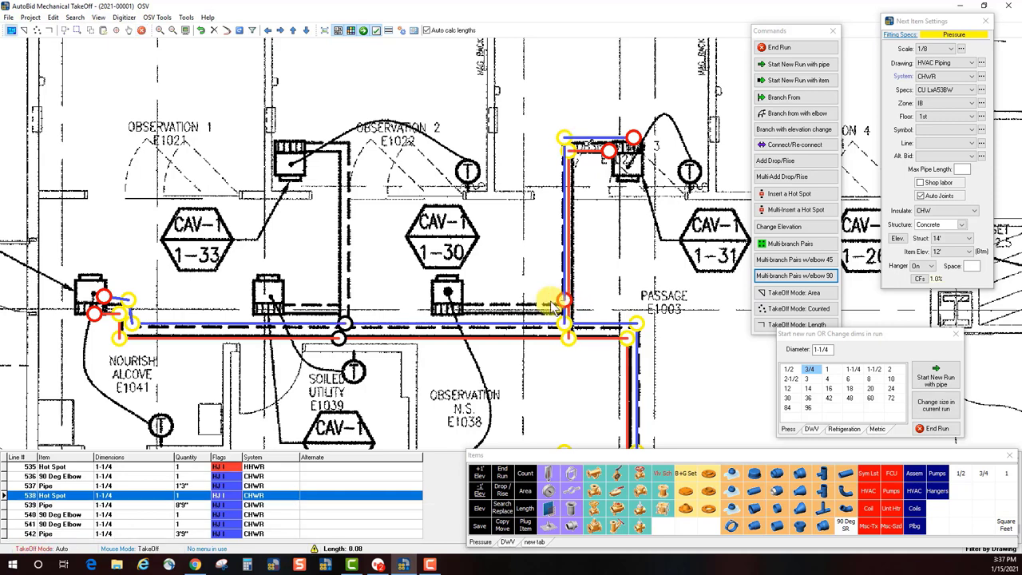
{"action": "double_click", "coordinate": [465, 301]}
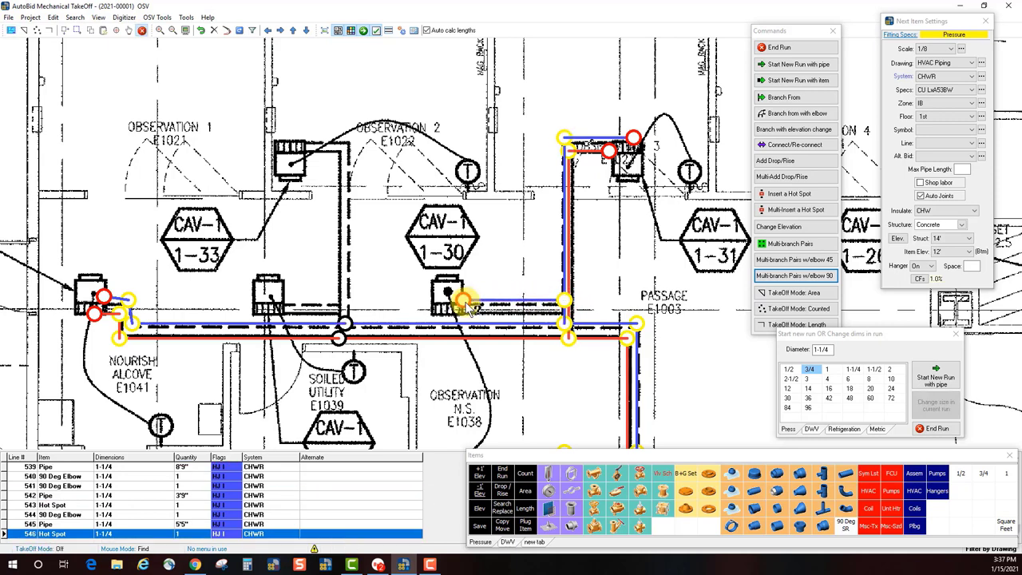
{"action": "left_click", "coordinate": [567, 310]}
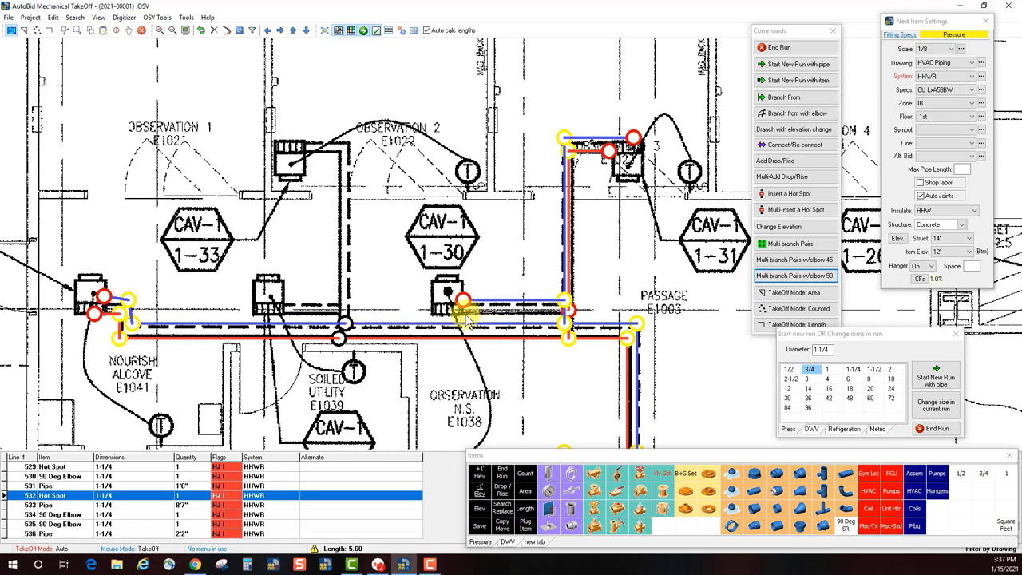
{"action": "double_click", "coordinate": [468, 318]}
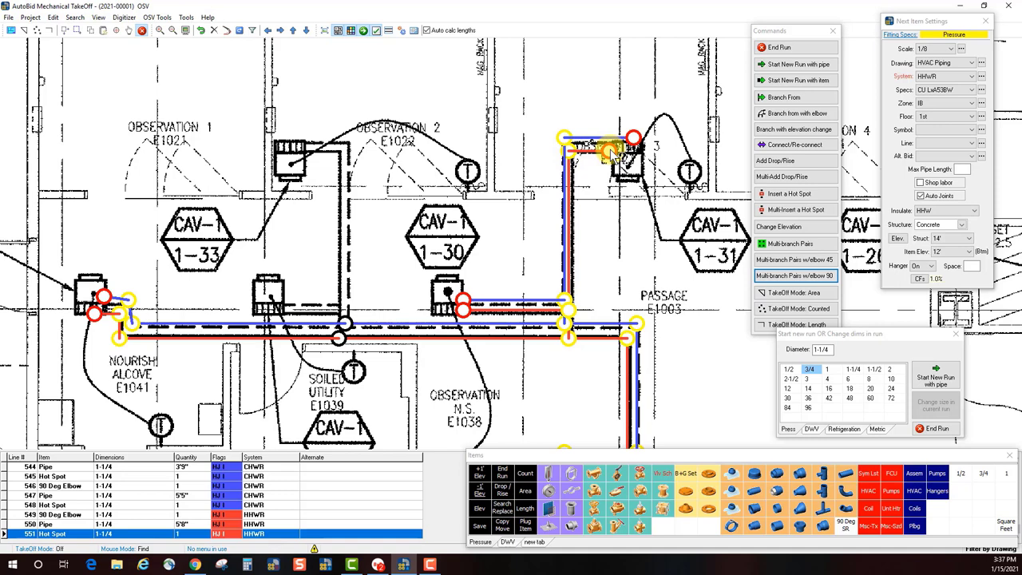
{"action": "left_click", "coordinate": [778, 48]}
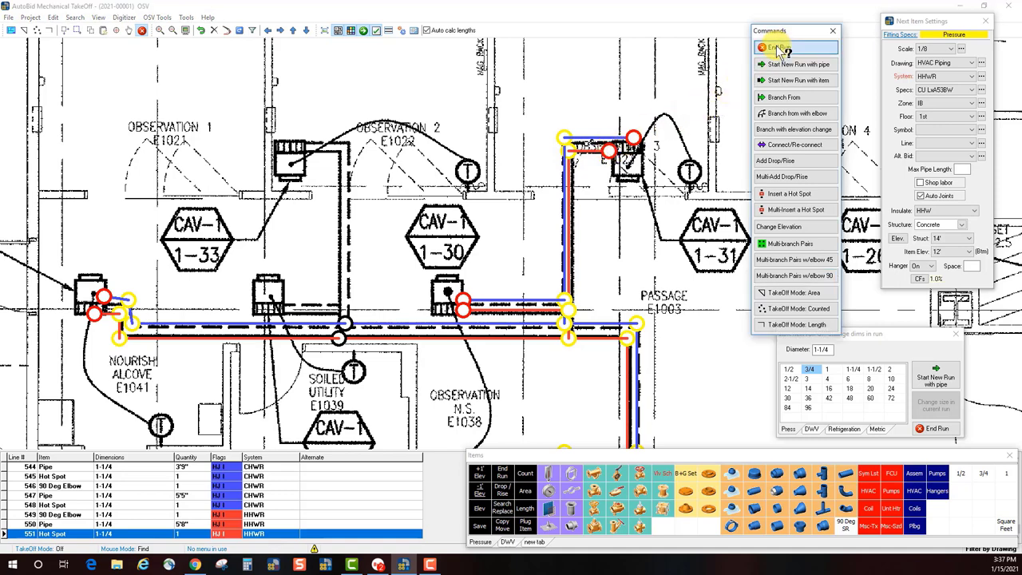
Step: Examine the listed tees, elbows and pipes where the HHWR and CHWR branches to units CAV-1 1-30 and 1-31 leave the mains and turn
{"action": "left_click", "coordinate": [572, 336]}
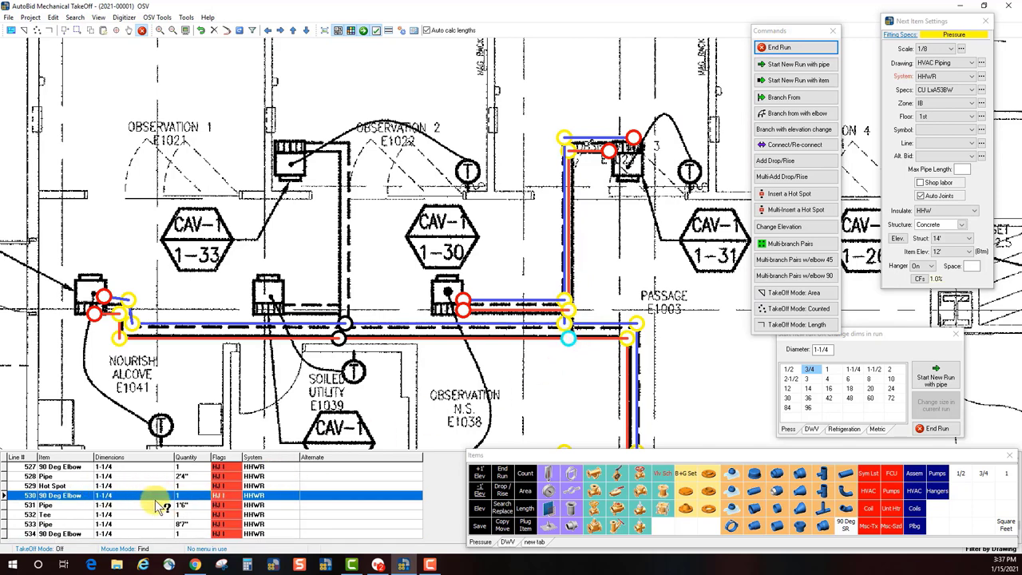
{"action": "left_click", "coordinate": [589, 340]}
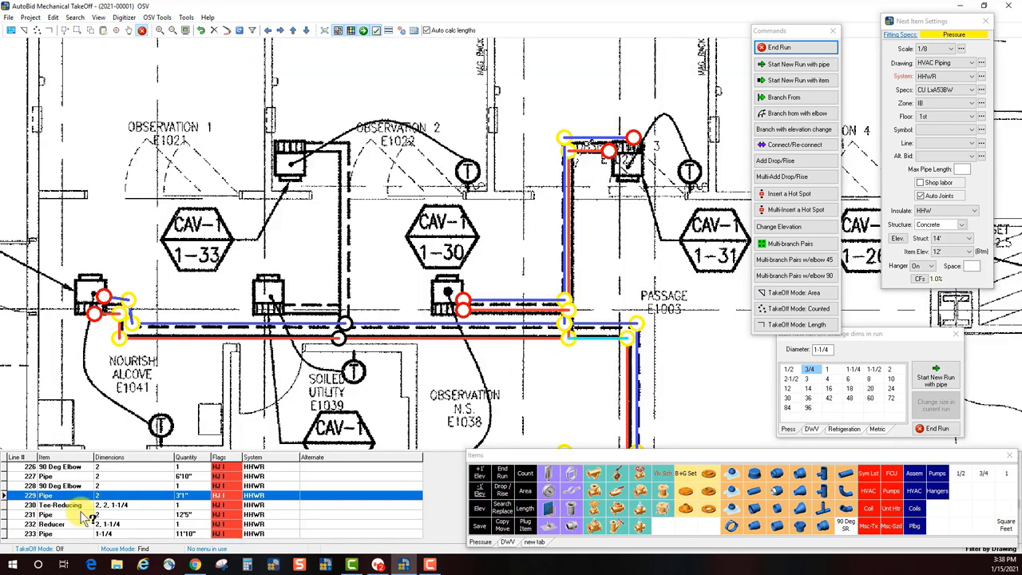
{"action": "left_click", "coordinate": [106, 506]}
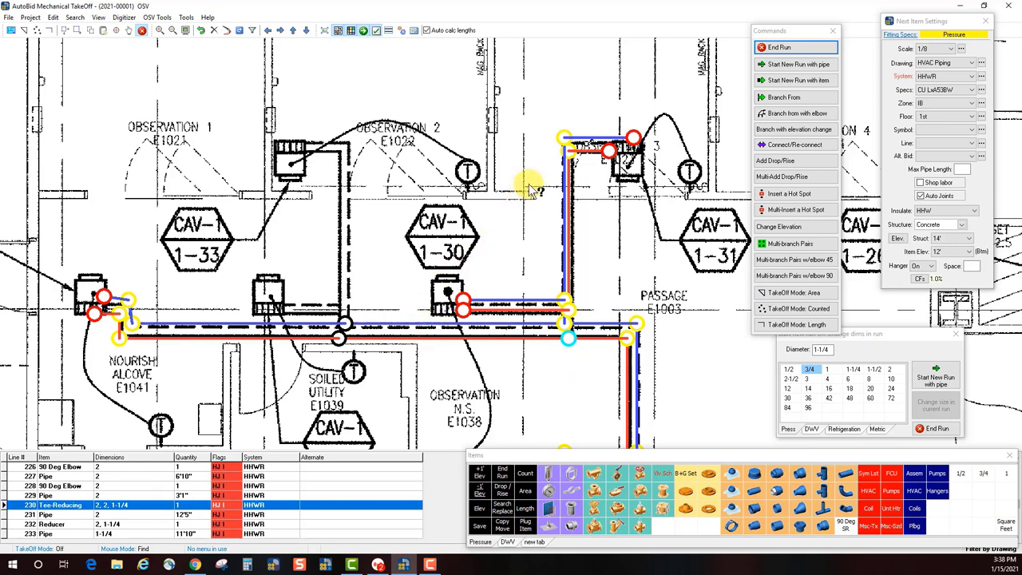
{"action": "left_click", "coordinate": [573, 157]}
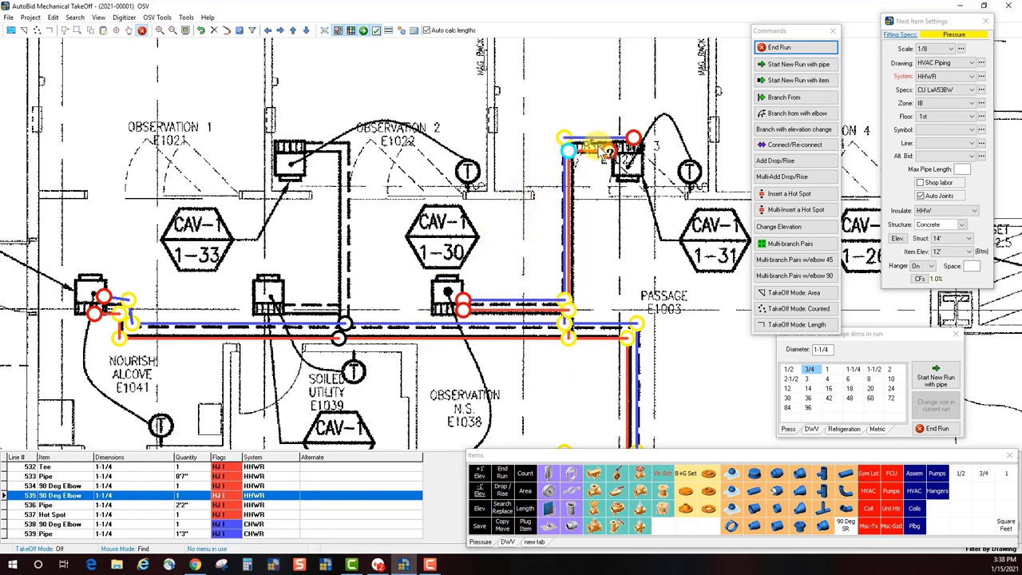
{"action": "left_click", "coordinate": [143, 486]}
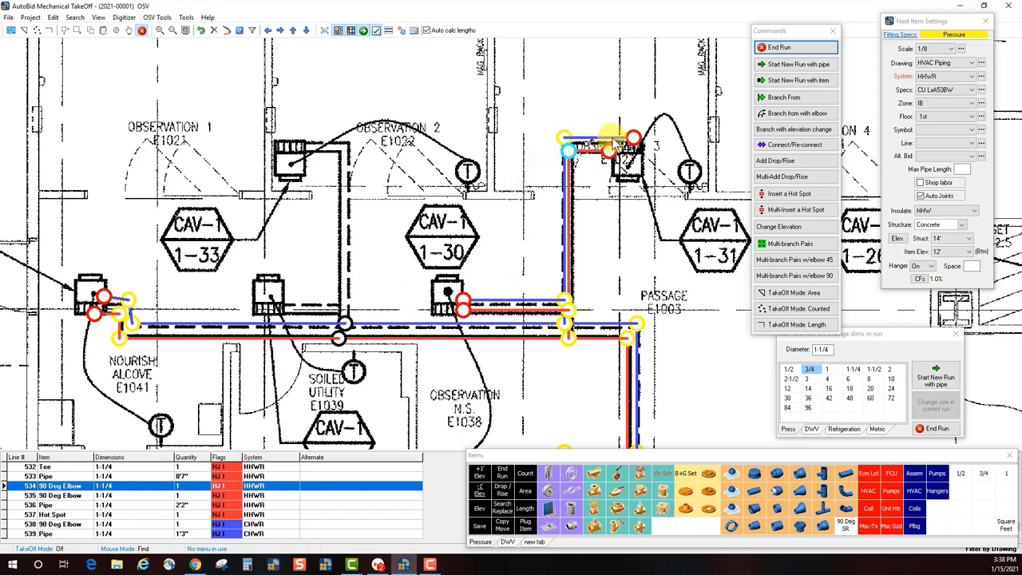
{"action": "left_click", "coordinate": [114, 497]}
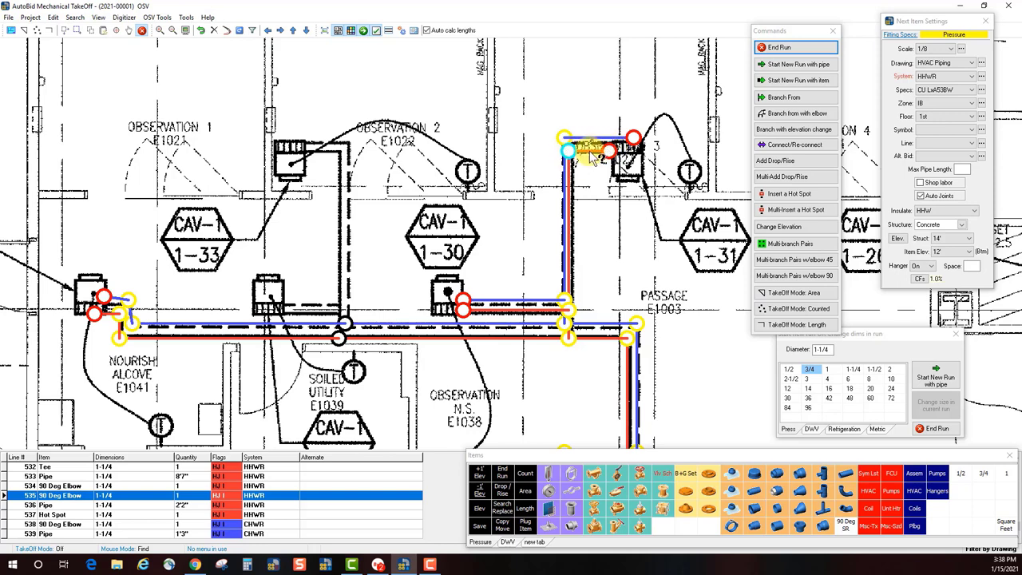
{"action": "left_click", "coordinate": [565, 304]}
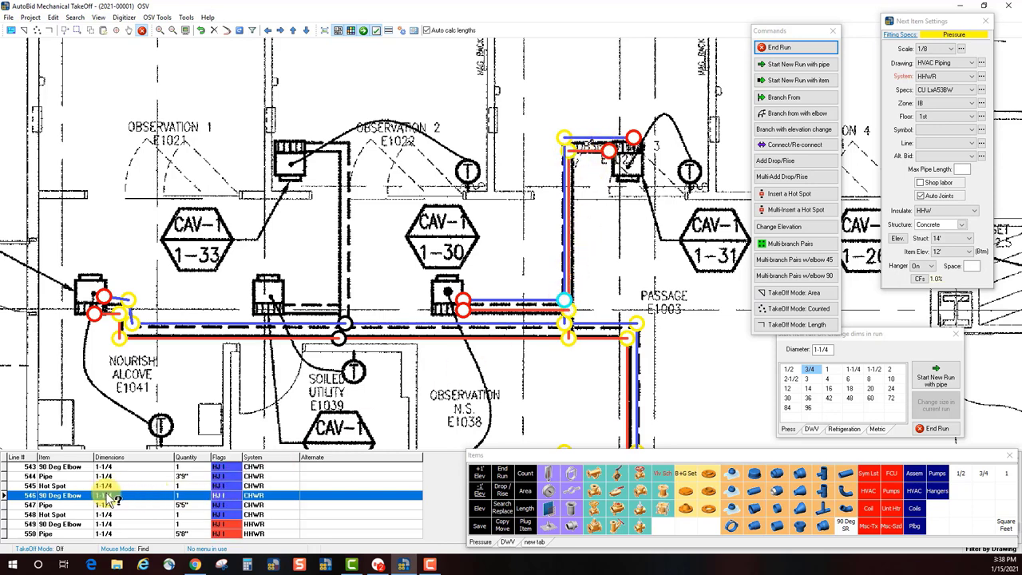
{"action": "left_click", "coordinate": [564, 281]}
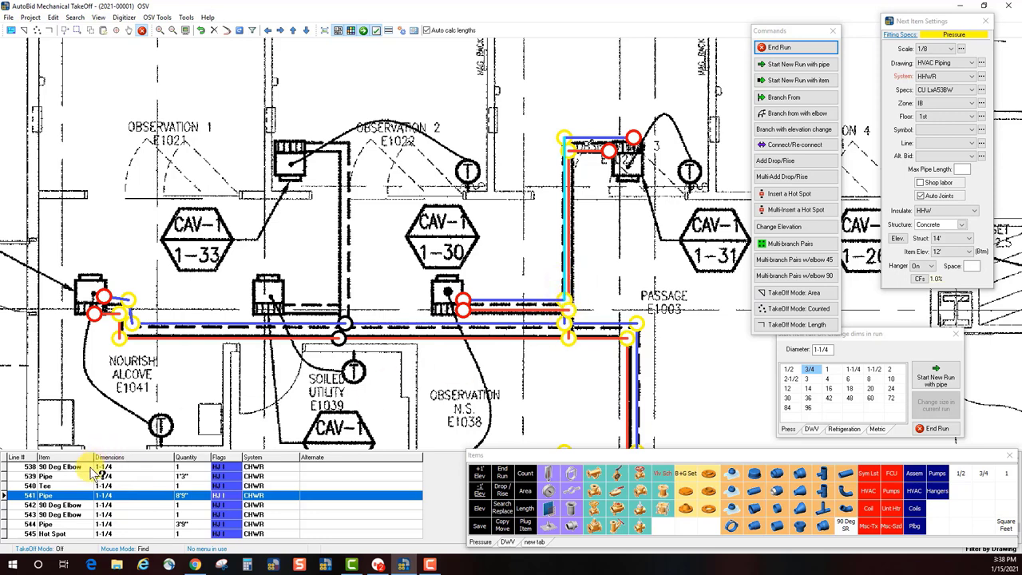
Step: Highlight the 1-1/4" CHWR tee on line 540 to see where it sits on the drawing
{"action": "left_click", "coordinate": [68, 485]}
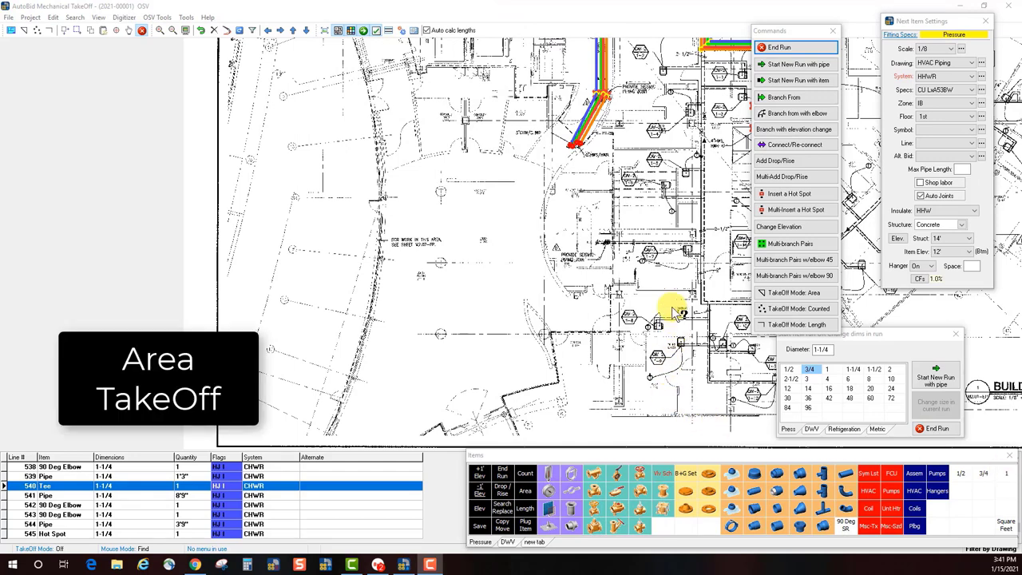
Step: Start an area takeoff and trace the lower and right-hand walls of the large open area covered by the separate-sheet note
{"action": "left_click", "coordinate": [801, 297]}
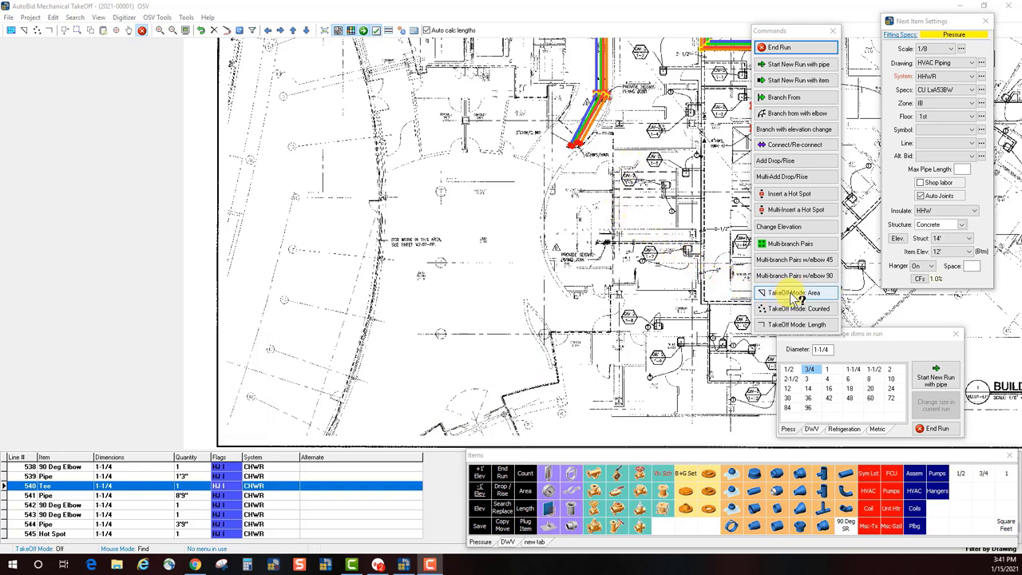
{"action": "left_click", "coordinate": [799, 294]}
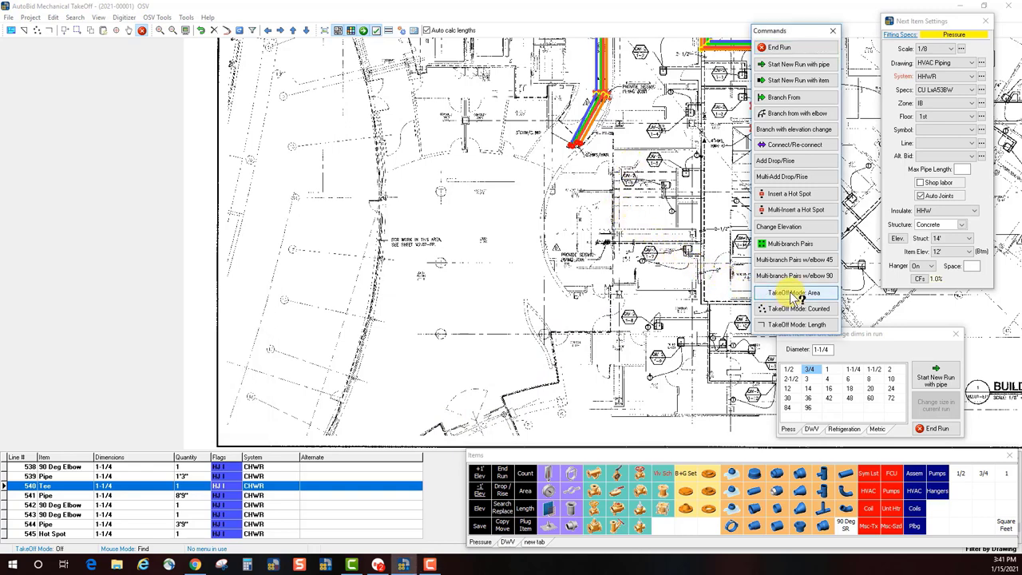
{"action": "left_click", "coordinate": [431, 432]}
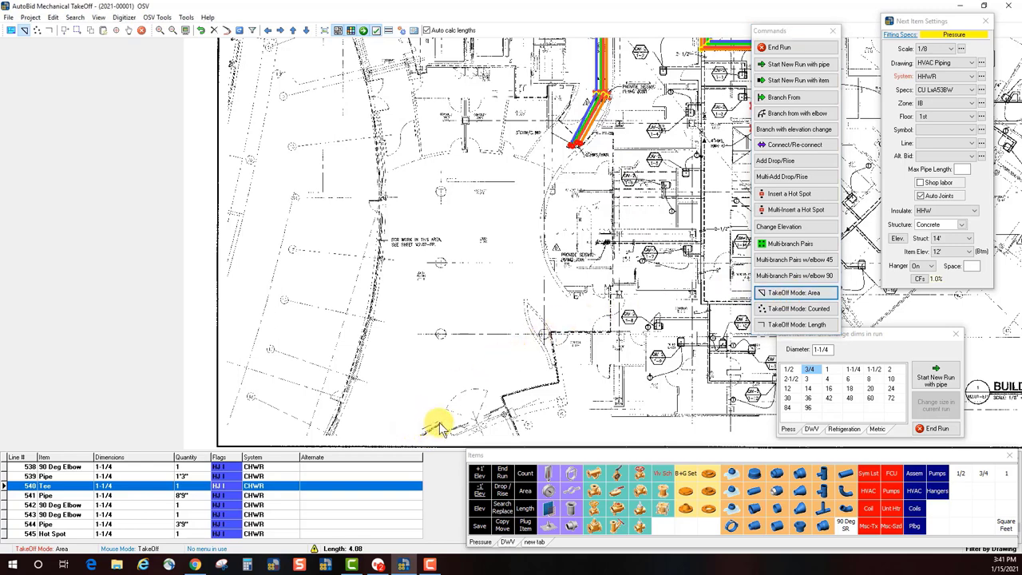
{"action": "left_click", "coordinate": [439, 422]}
{"action": "left_click", "coordinate": [459, 429]}
{"action": "left_click", "coordinate": [505, 397]}
{"action": "left_click", "coordinate": [558, 375]}
{"action": "left_click", "coordinate": [552, 332]}
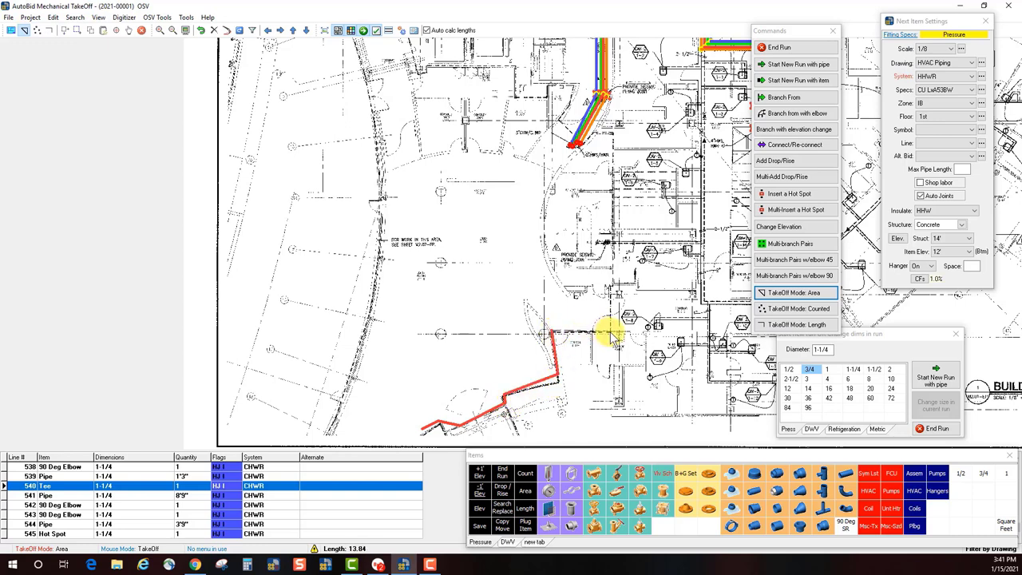
{"action": "left_click", "coordinate": [612, 332]}
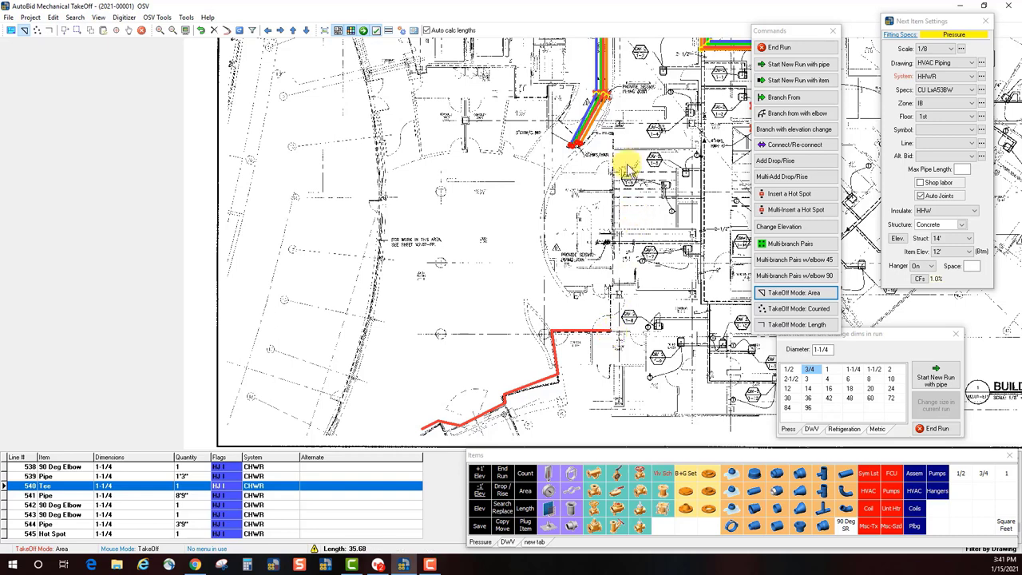
{"action": "left_click", "coordinate": [612, 137]}
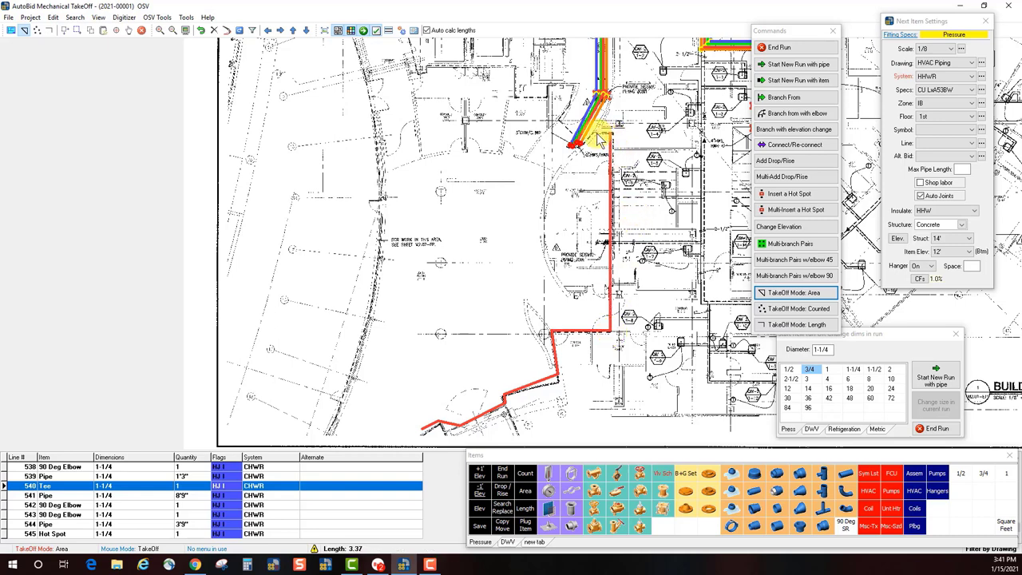
Step: Continue the area boundary past the main pipe ends and along the upper walls to the area's upper-left corner
{"action": "left_click", "coordinate": [551, 128]}
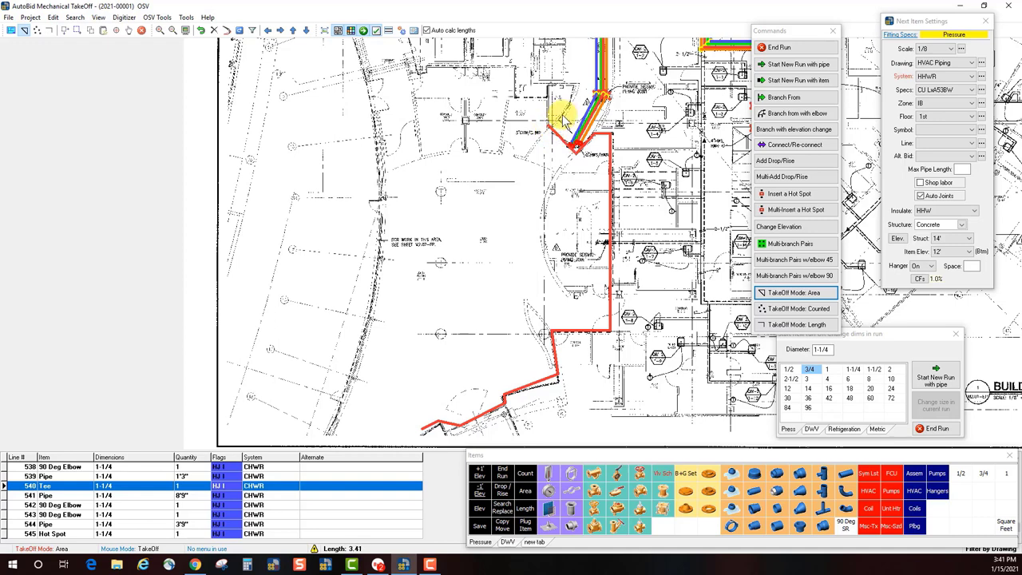
{"action": "left_click", "coordinate": [572, 84]}
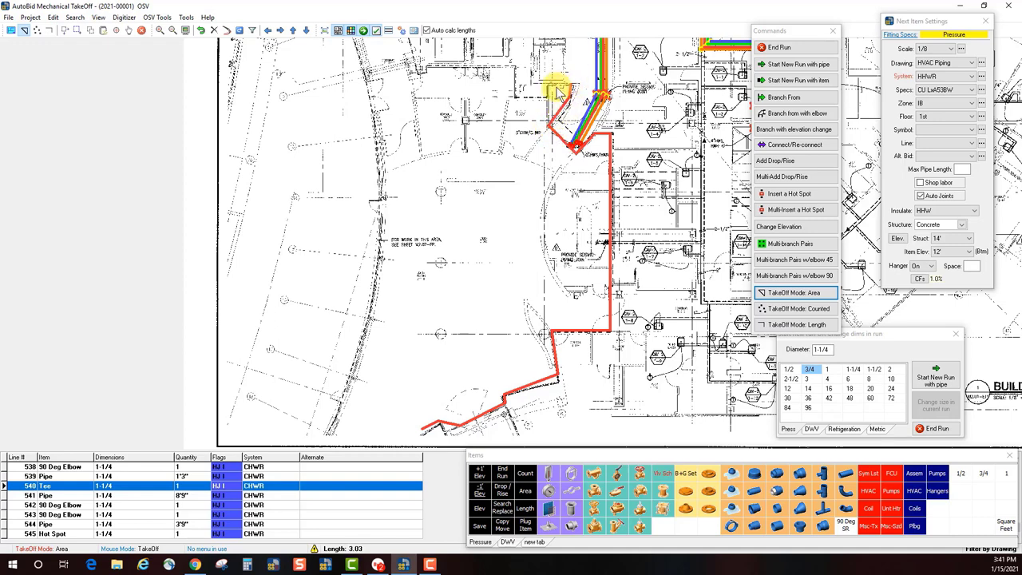
{"action": "left_click", "coordinate": [514, 94]}
{"action": "left_click", "coordinate": [515, 68]}
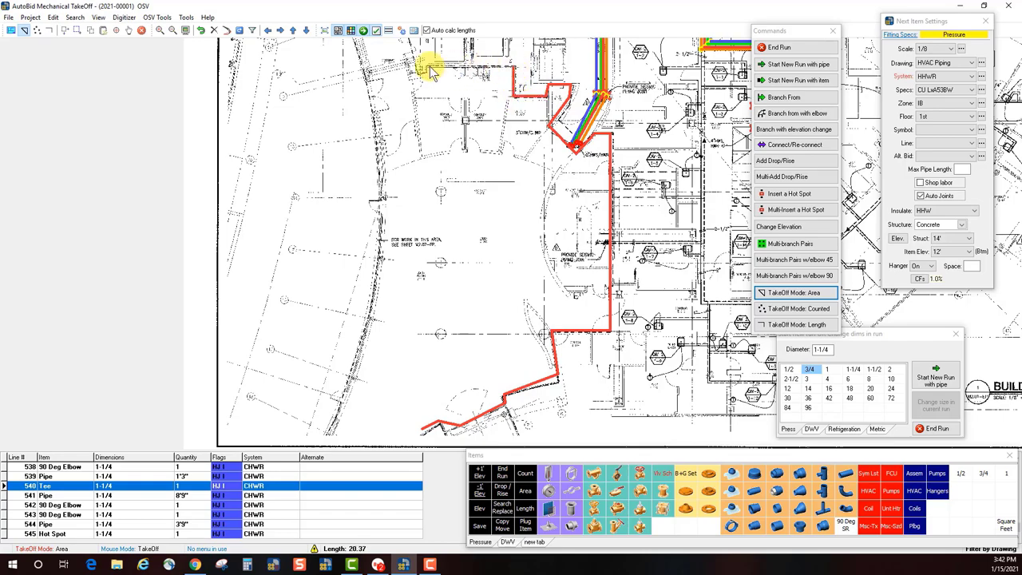
{"action": "left_click", "coordinate": [422, 65]}
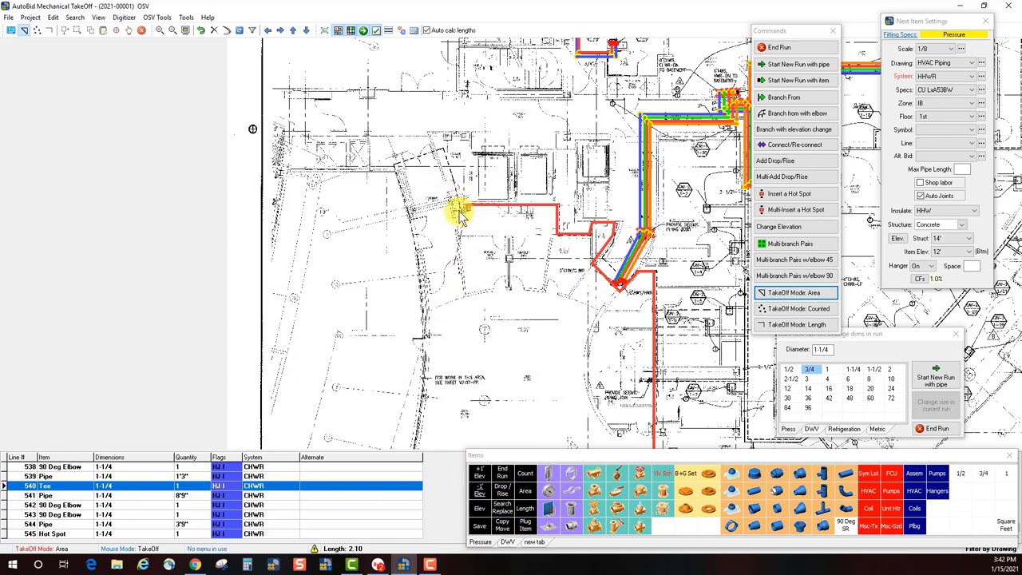
{"action": "left_click", "coordinate": [441, 149]}
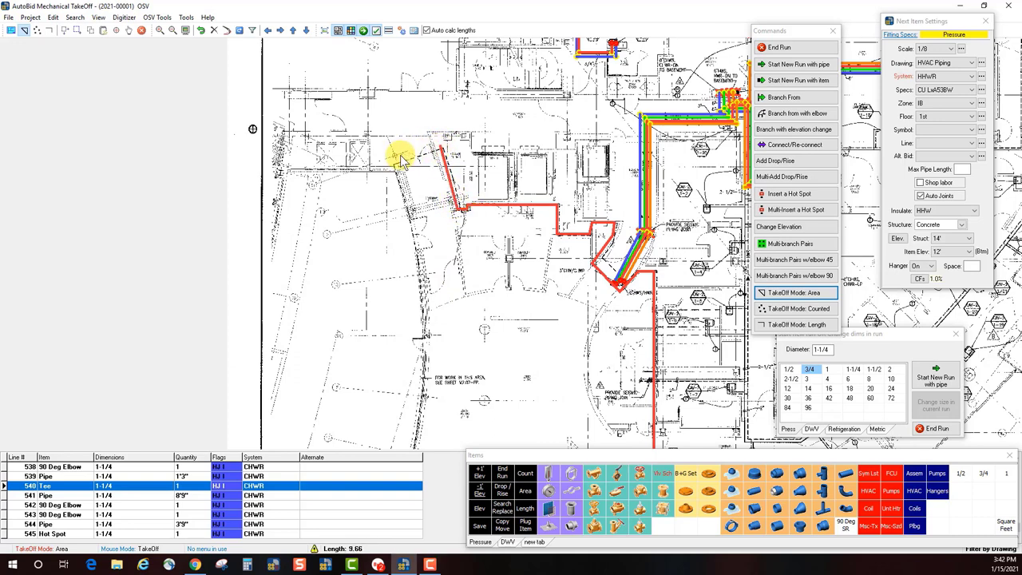
{"action": "left_click", "coordinate": [396, 165]}
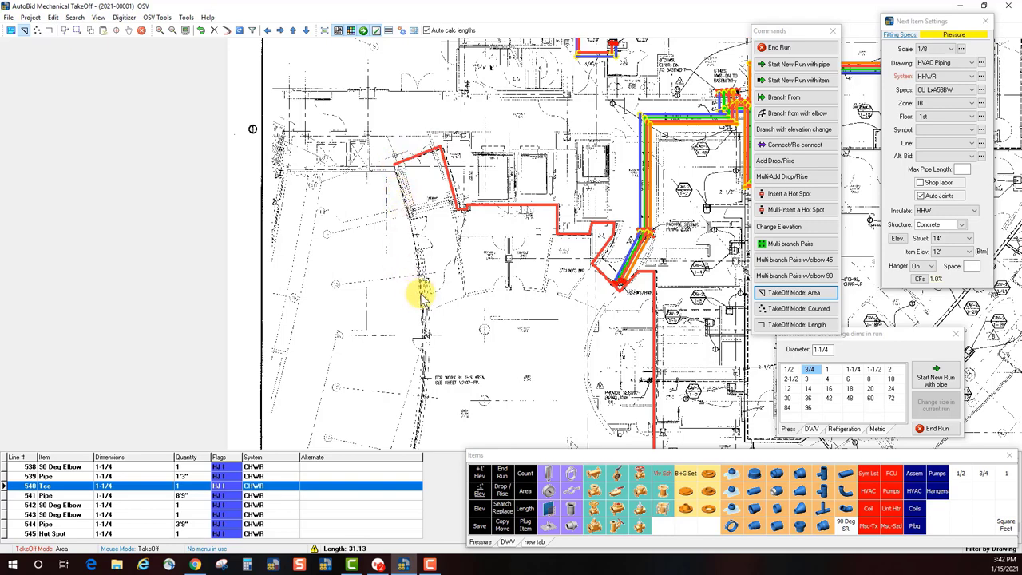
Step: Trace the area boundary down the curved left-hand wall to its lower end
{"action": "left_click_drag", "start_coordinate": [408, 347], "coordinate": [551, 130]}
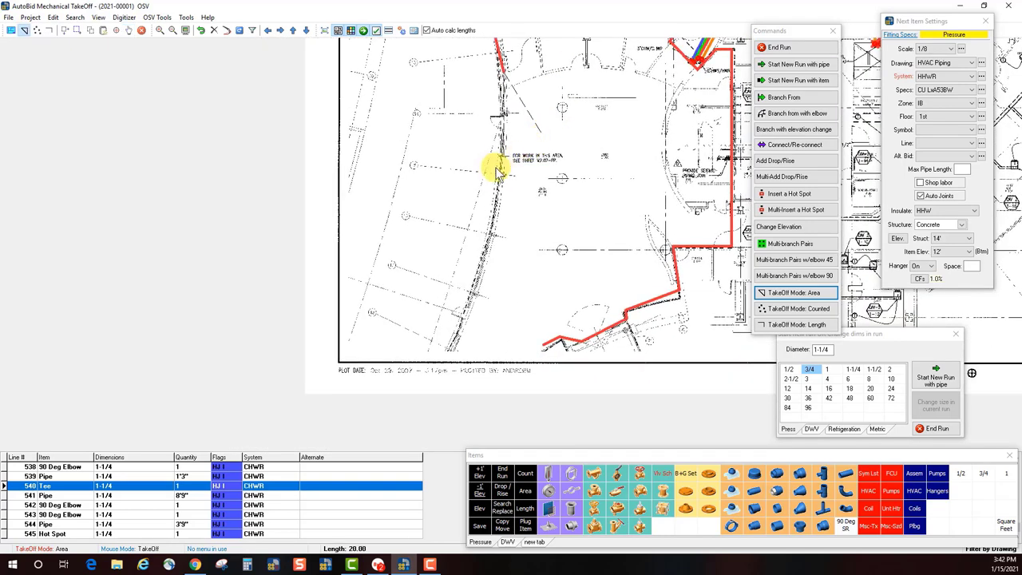
{"action": "left_click", "coordinate": [487, 212]}
{"action": "left_click", "coordinate": [472, 278]}
{"action": "left_click", "coordinate": [452, 349]}
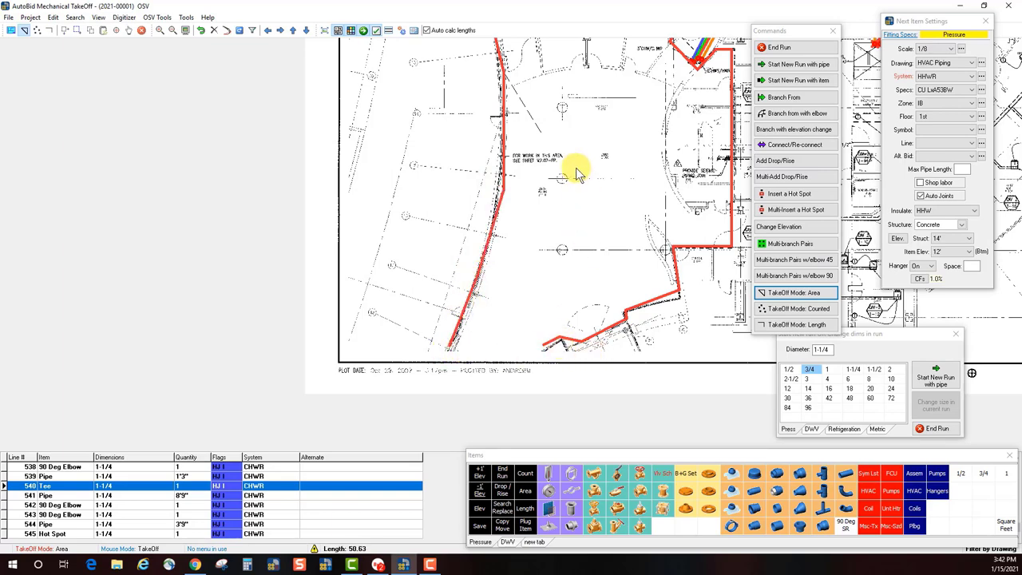
{"action": "scroll", "coordinate": [579, 181], "scroll_direction": "down", "scroll_amount": 1}
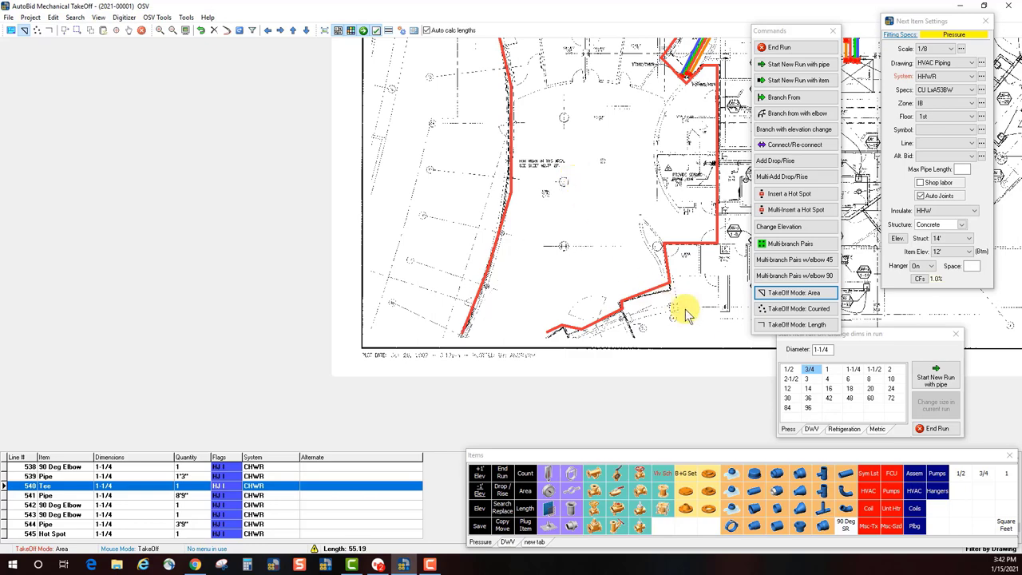
Step: End the area run and record the enclosed area with the Square Feet item
{"action": "left_click", "coordinate": [780, 48]}
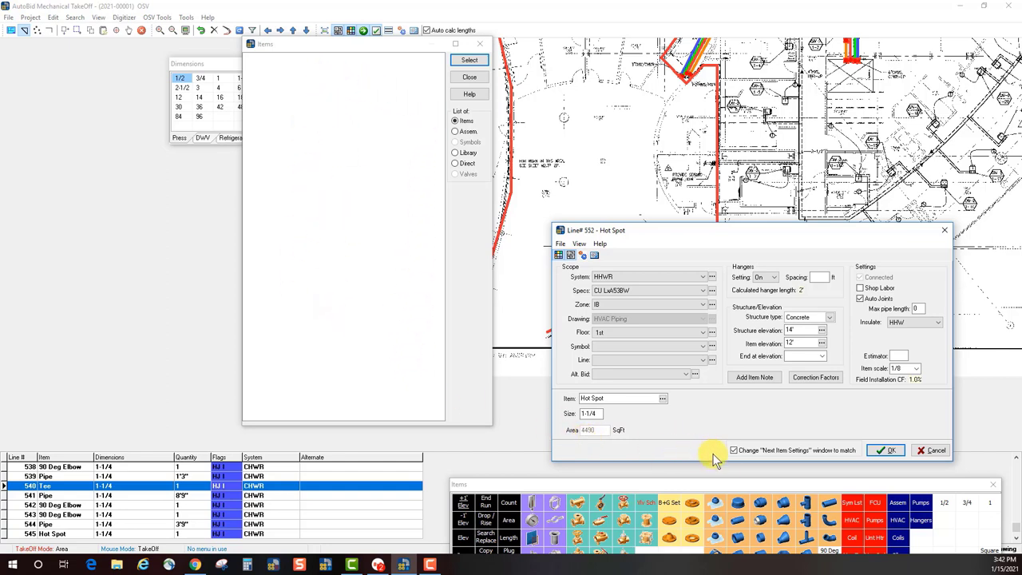
{"action": "left_click", "coordinate": [742, 485]}
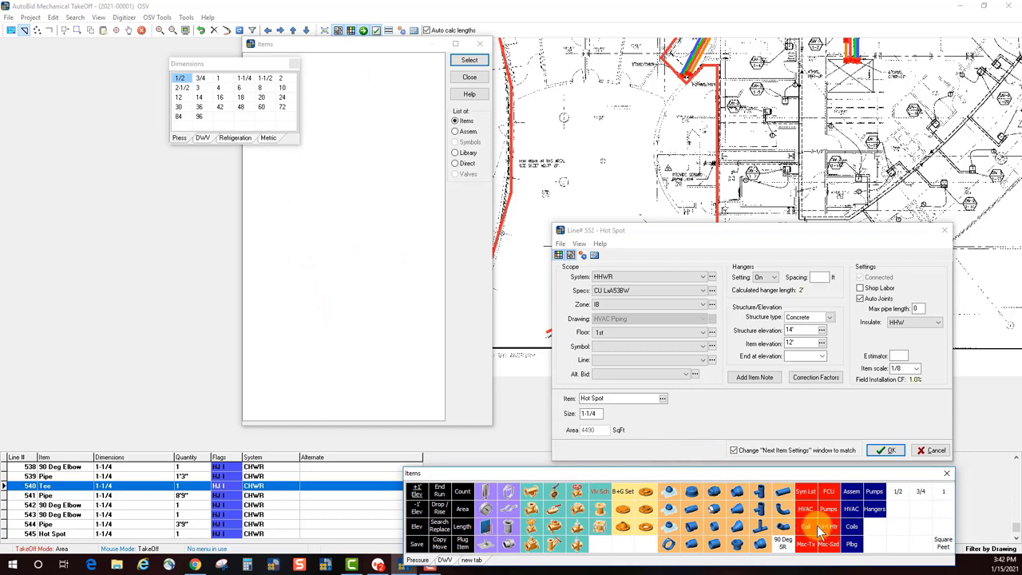
{"action": "left_click", "coordinate": [941, 550]}
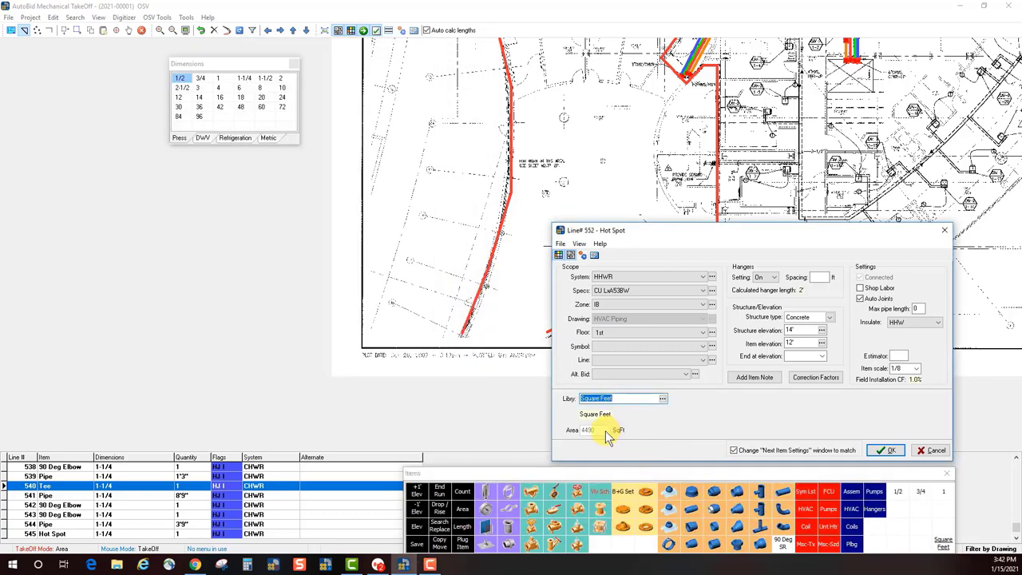
{"action": "left_click", "coordinate": [888, 450]}
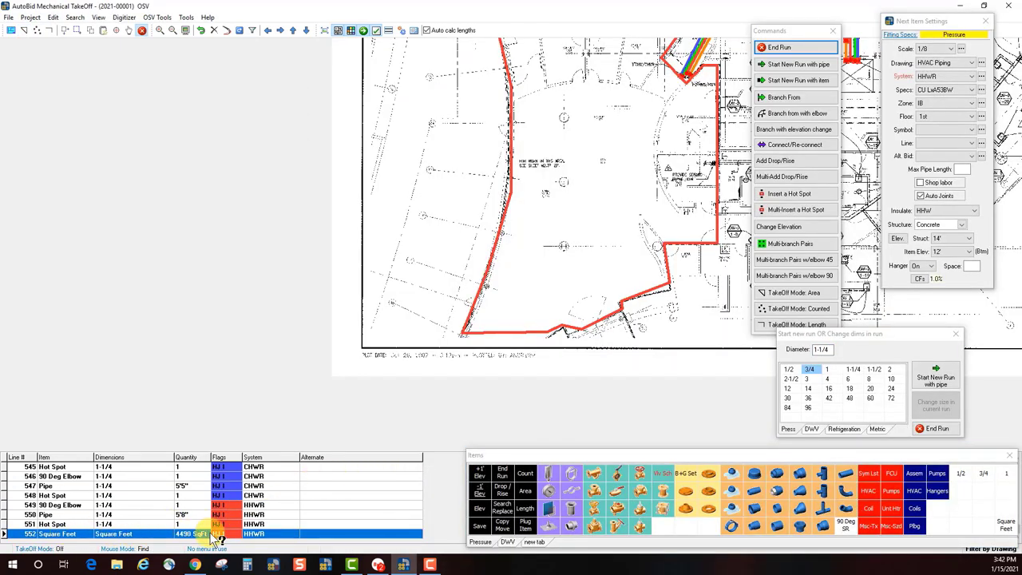
Step: Start a counted takeoff and mark units CAV-1 1-34, 1-33, 1-30, 1-31 and 1-26
{"action": "scroll", "coordinate": [491, 235], "scroll_direction": "down", "scroll_amount": 3}
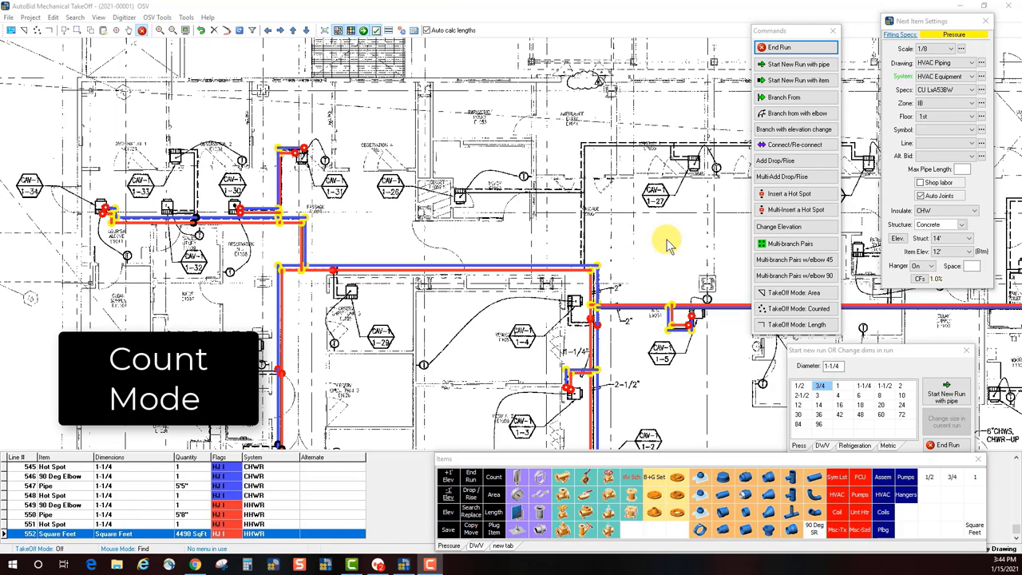
{"action": "left_click", "coordinate": [778, 314]}
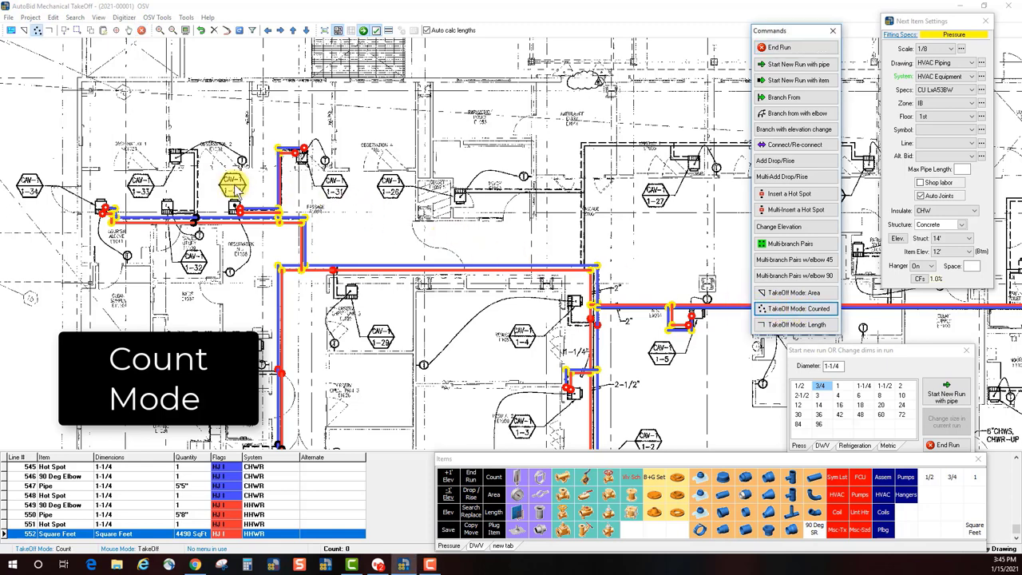
{"action": "left_click", "coordinate": [100, 198]}
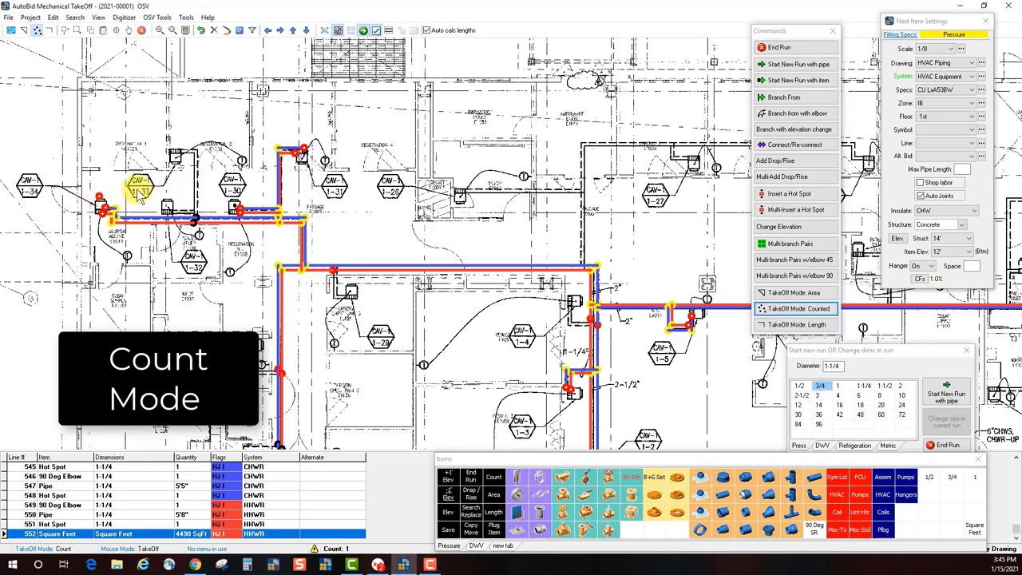
{"action": "left_click", "coordinate": [142, 186]}
{"action": "left_click", "coordinate": [232, 183]}
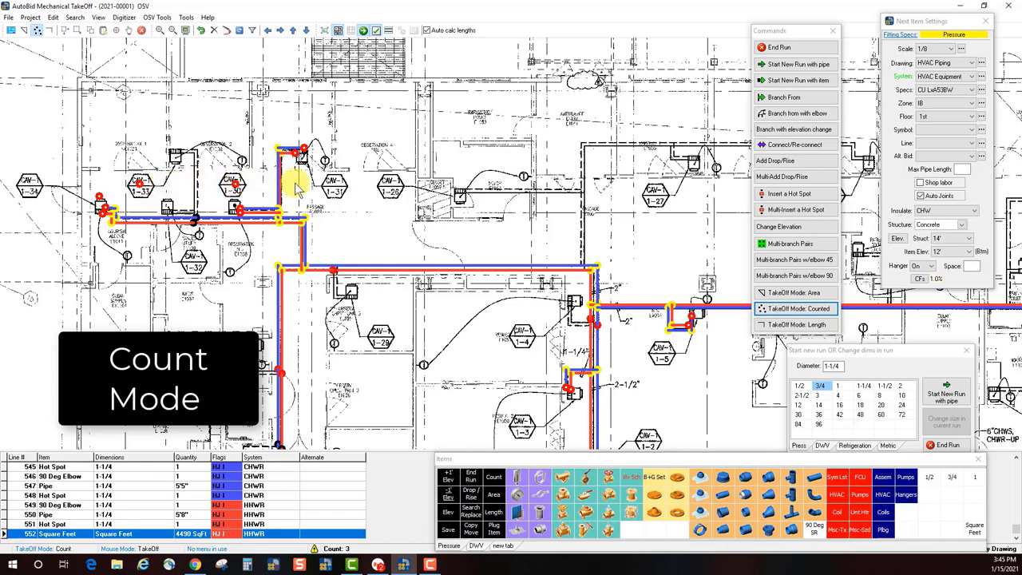
{"action": "left_click", "coordinate": [338, 186]}
{"action": "left_click", "coordinate": [389, 186]}
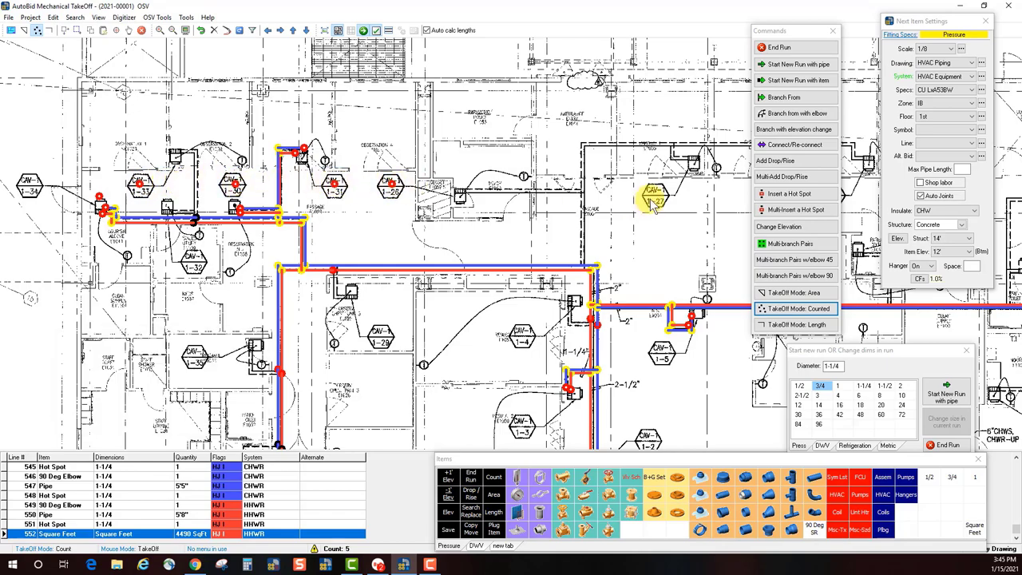
Step: Add units CAV-1 1-27, 1-28, 1-10, 1-9, 1-8 and 1-7 to the count
{"action": "left_click_drag", "start_coordinate": [612, 205], "coordinate": [336, 201]}
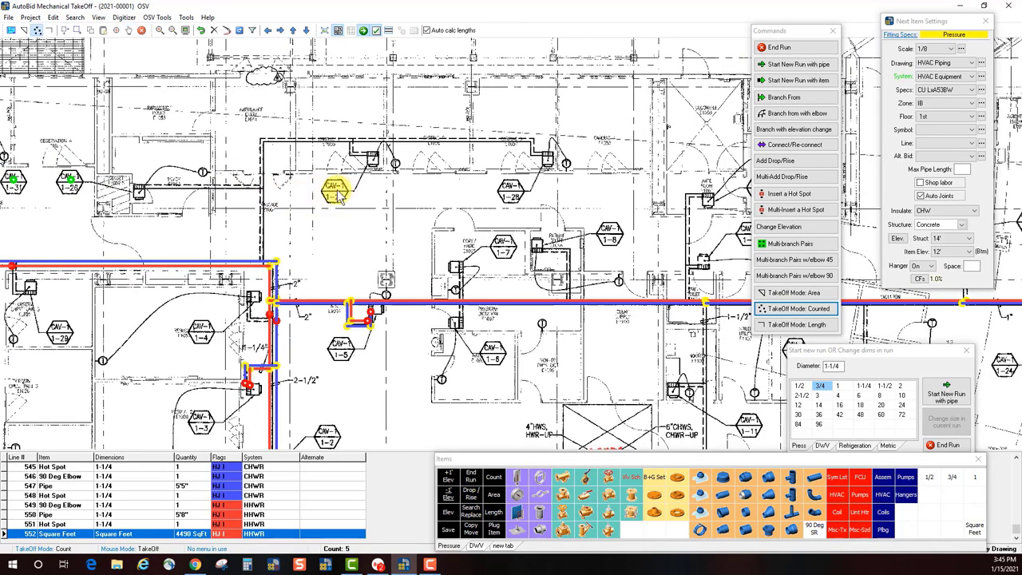
{"action": "left_click", "coordinate": [343, 190]}
{"action": "left_click", "coordinate": [509, 187]}
{"action": "mouse_move", "coordinate": [601, 204]}
{"action": "left_mouse_down"}
{"action": "mouse_move", "coordinate": [586, 128]}
{"action": "mouse_move", "coordinate": [383, 167]}
{"action": "mouse_move", "coordinate": [576, 157]}
{"action": "left_mouse_up"}
{"action": "left_click", "coordinate": [547, 129]}
{"action": "left_click", "coordinate": [543, 178]}
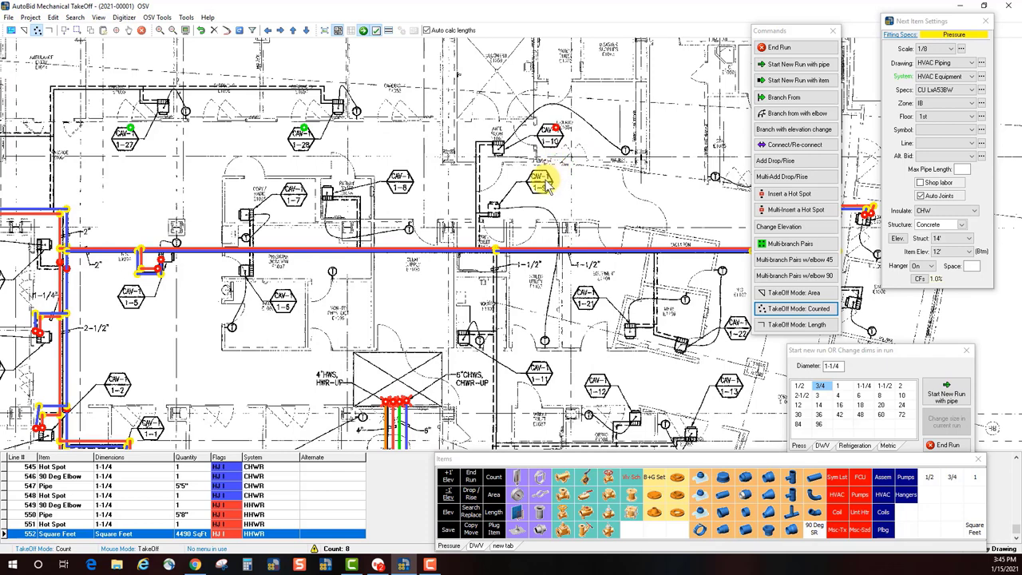
{"action": "left_click", "coordinate": [405, 186]}
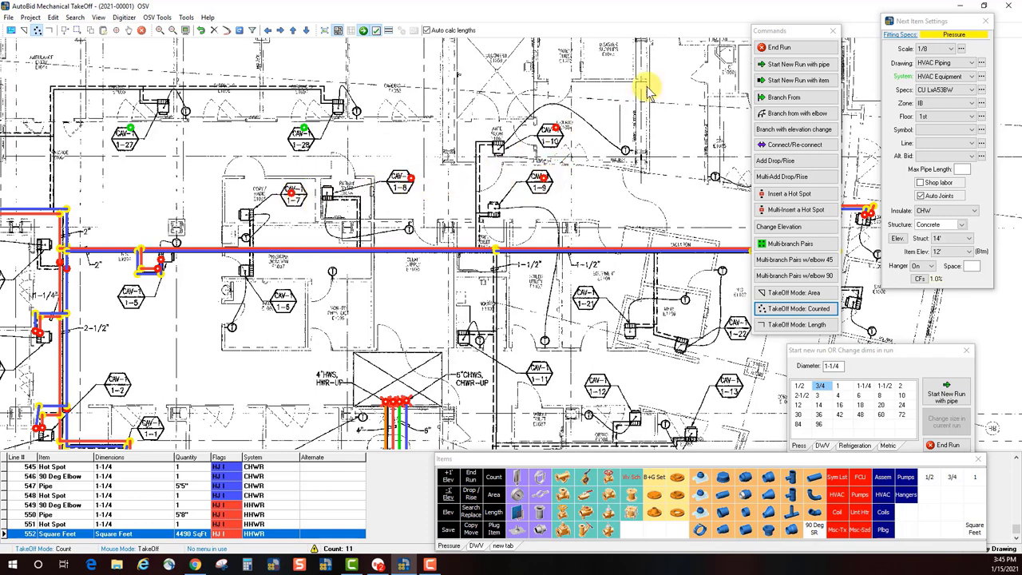
Step: End the count and record the marked units with the CAV symbol (Typical CAV Box)
{"action": "left_click", "coordinate": [799, 47]}
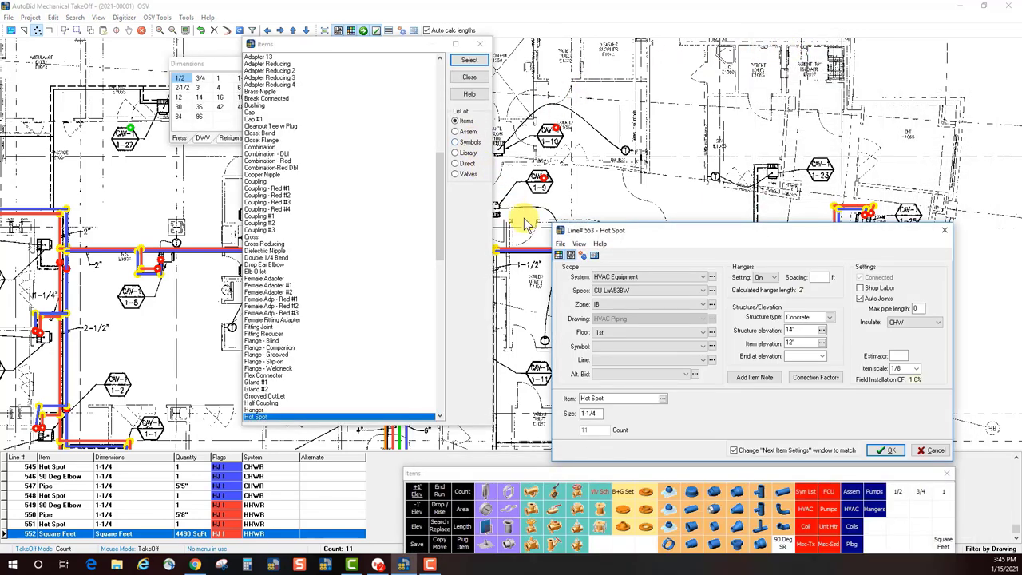
{"action": "left_click_drag", "start_coordinate": [707, 235], "coordinate": [689, 214]}
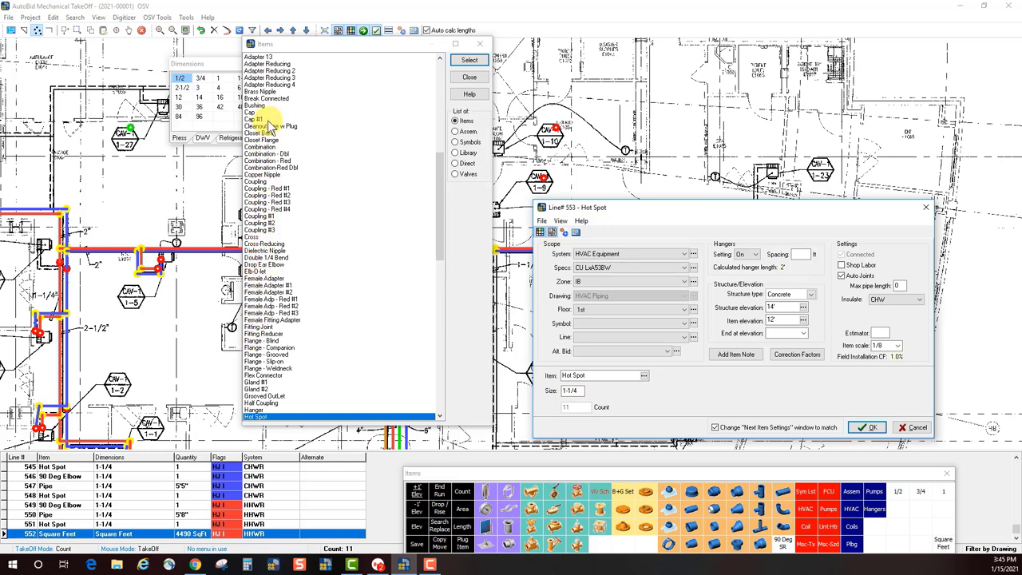
{"action": "left_click", "coordinate": [454, 142]}
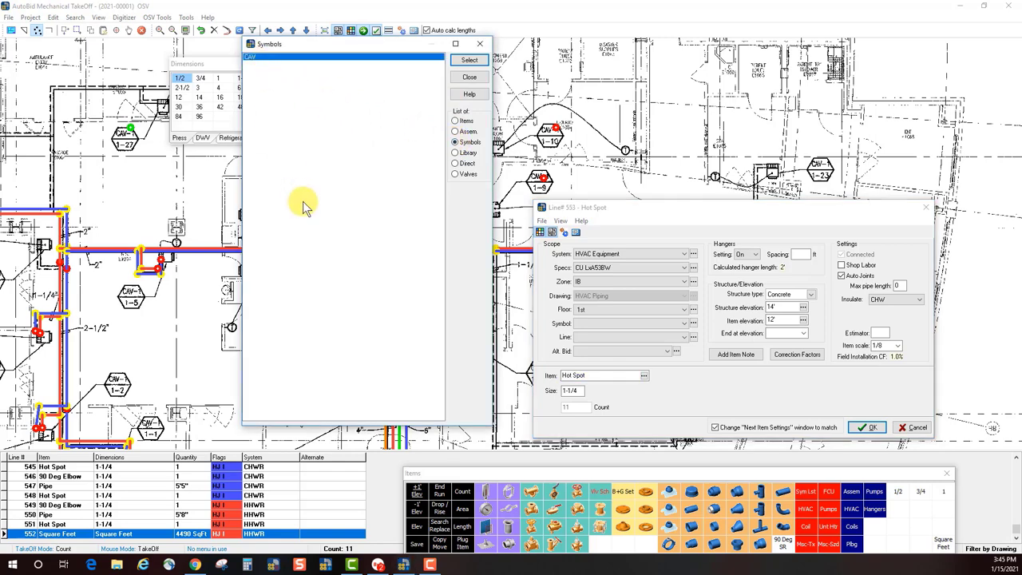
{"action": "left_click", "coordinate": [467, 60]}
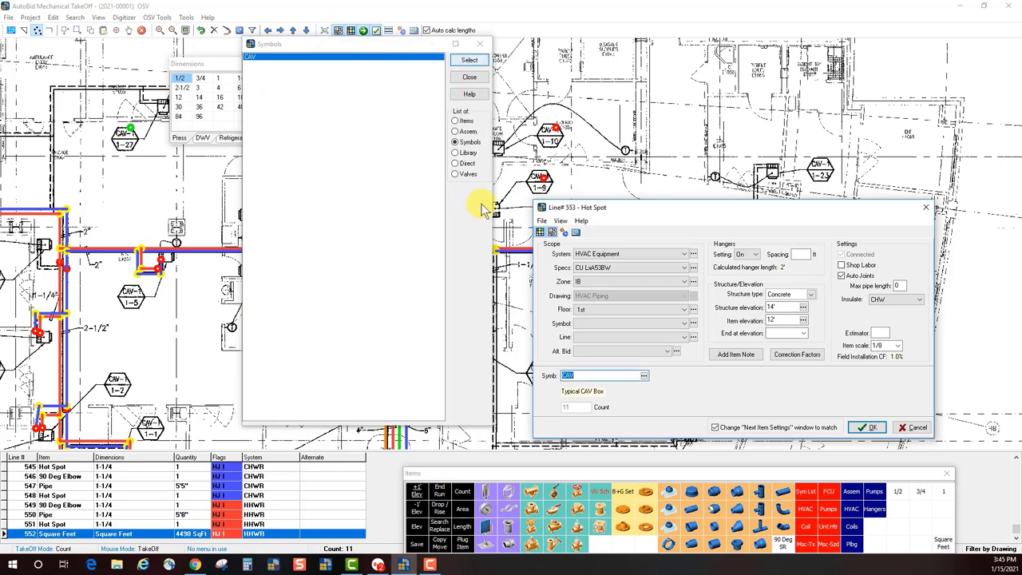
{"action": "left_click", "coordinate": [468, 79]}
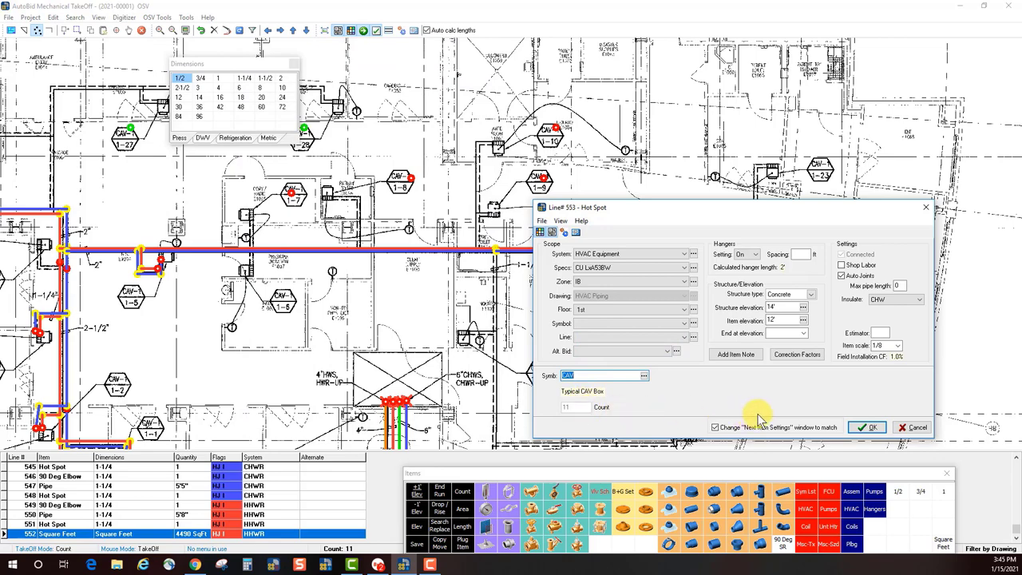
{"action": "left_click", "coordinate": [870, 430]}
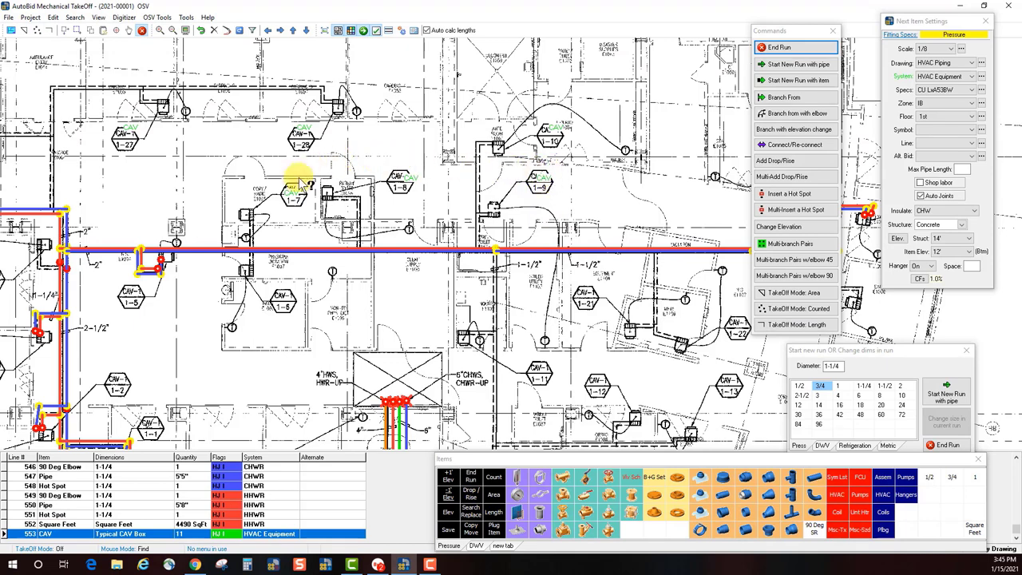
{"action": "left_click", "coordinate": [935, 76]}
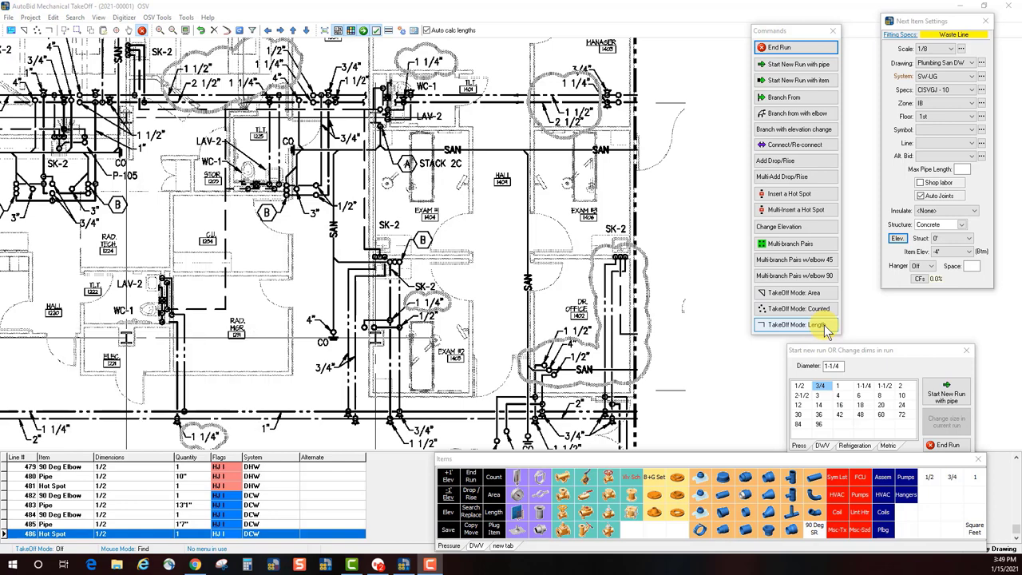
Step: Start a length takeoff and trace the horizontal SAN line from the match line by Exam #3 to the CO near room 1225
{"action": "left_click", "coordinate": [780, 325]}
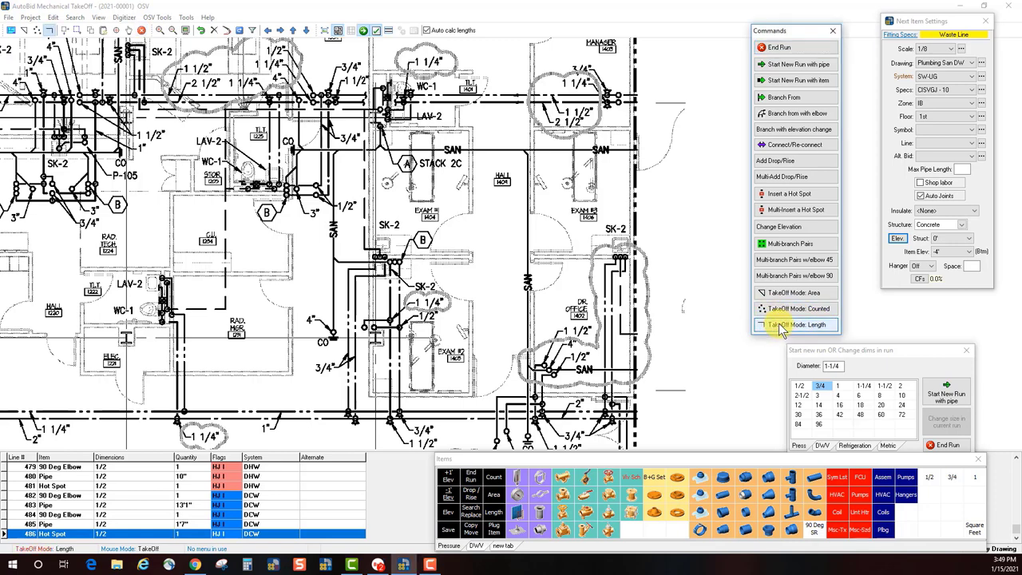
{"action": "left_click", "coordinate": [634, 150]}
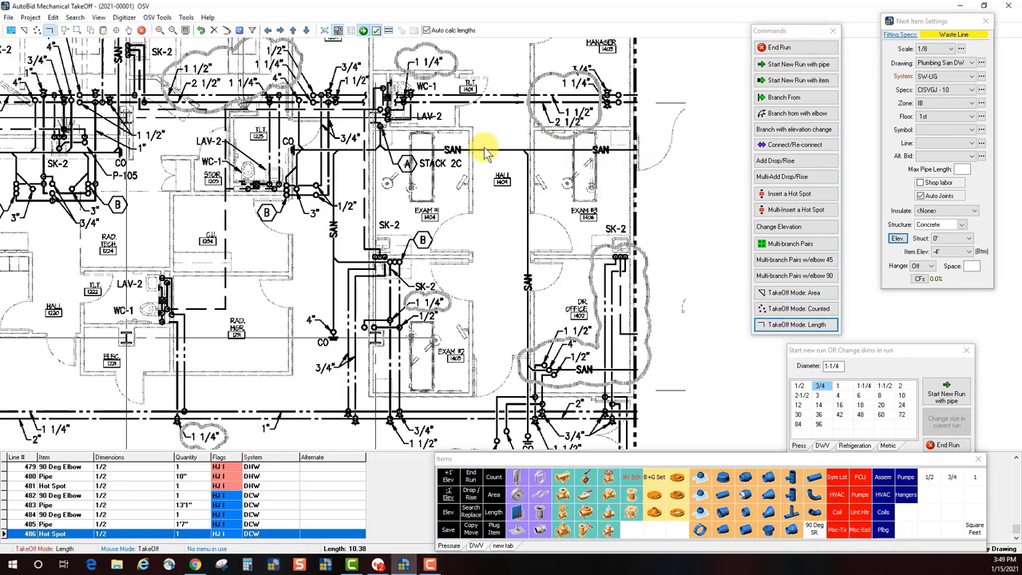
{"action": "left_click", "coordinate": [287, 148]}
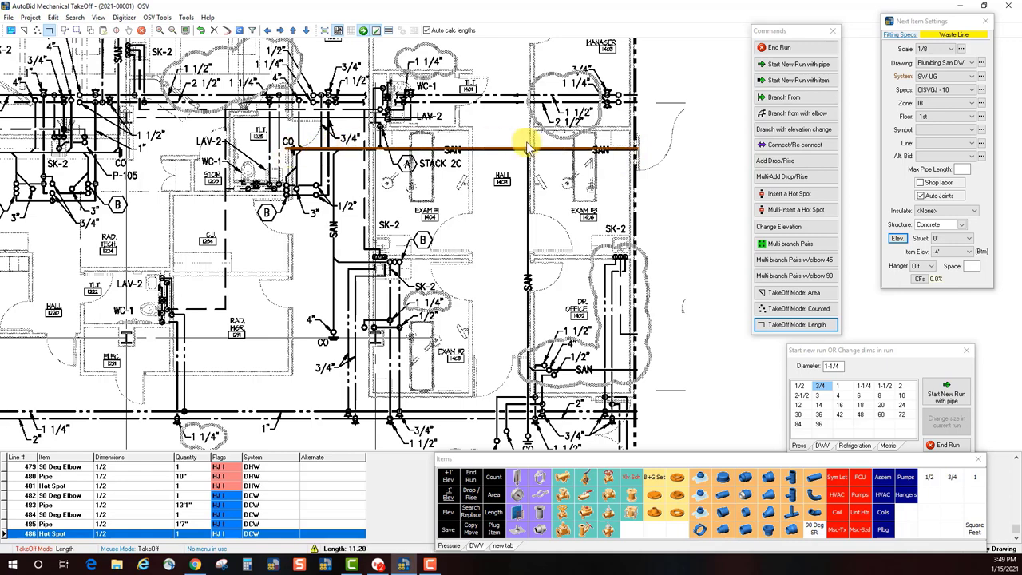
Step: End the length run and record it as the Type A Soil assembly with pipe size 4 and depth 4
{"action": "left_click", "coordinate": [780, 49]}
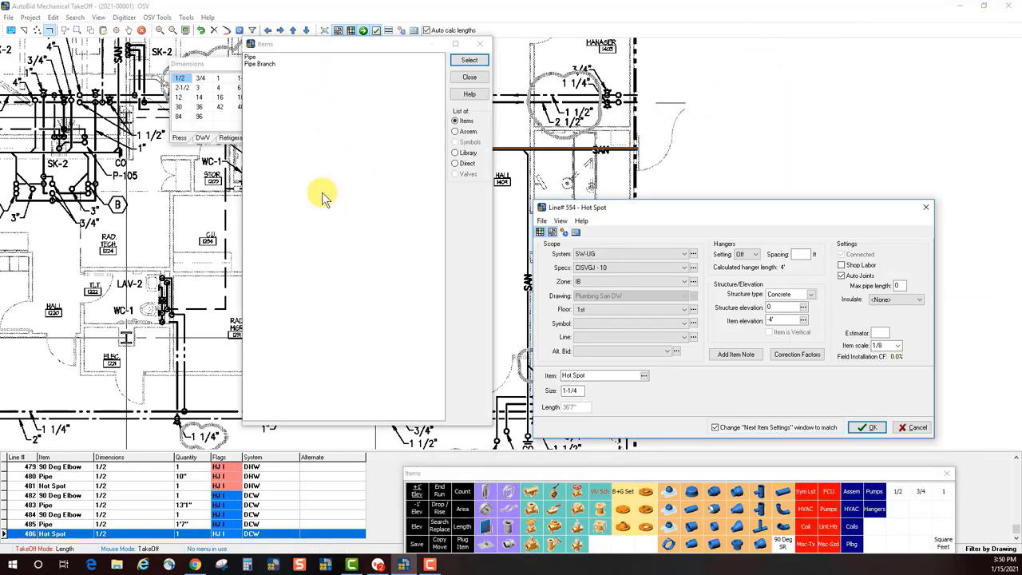
{"action": "left_click_drag", "start_coordinate": [241, 244], "coordinate": [314, 255]}
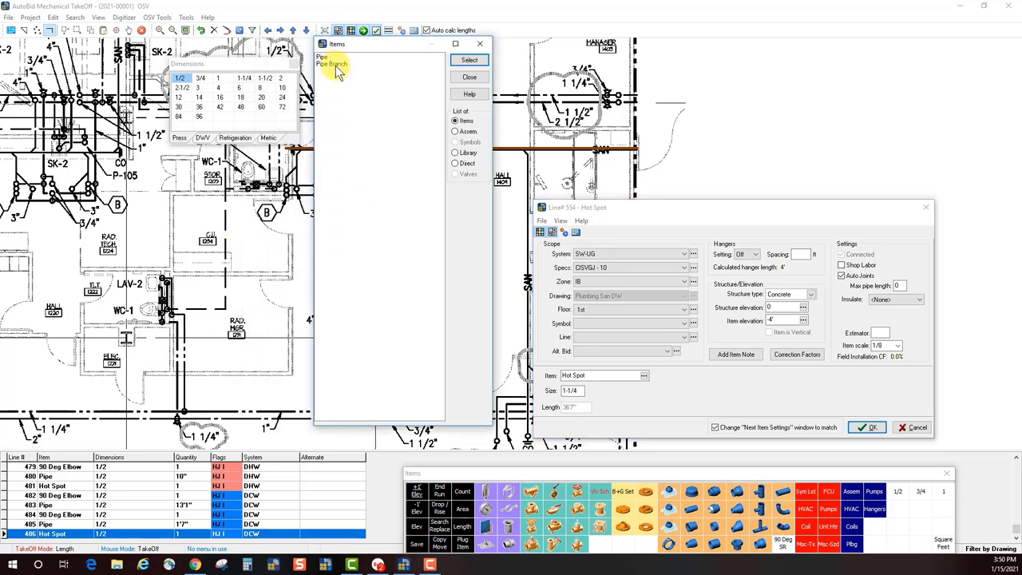
{"action": "left_click", "coordinate": [455, 131]}
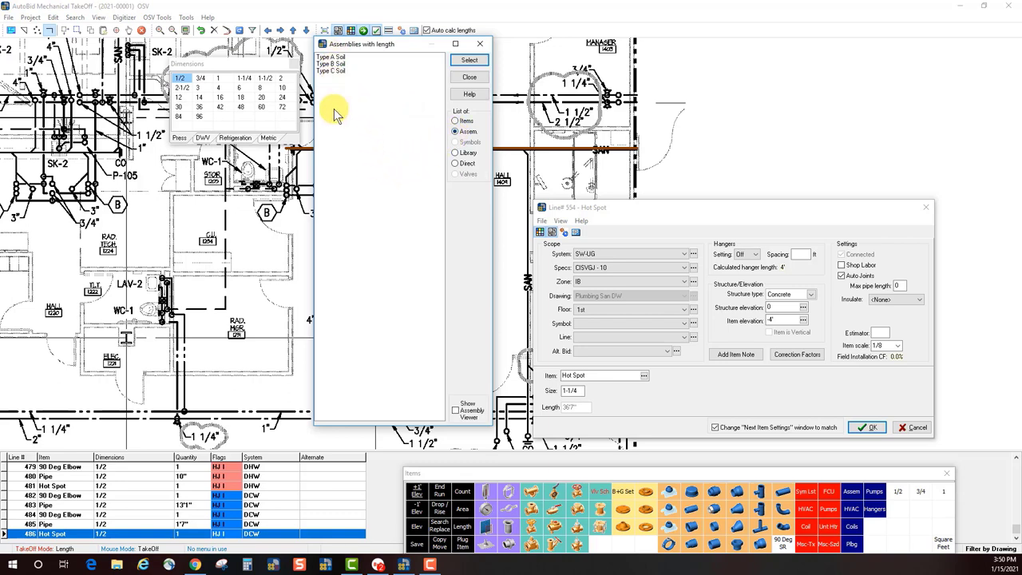
{"action": "left_click", "coordinate": [330, 59]}
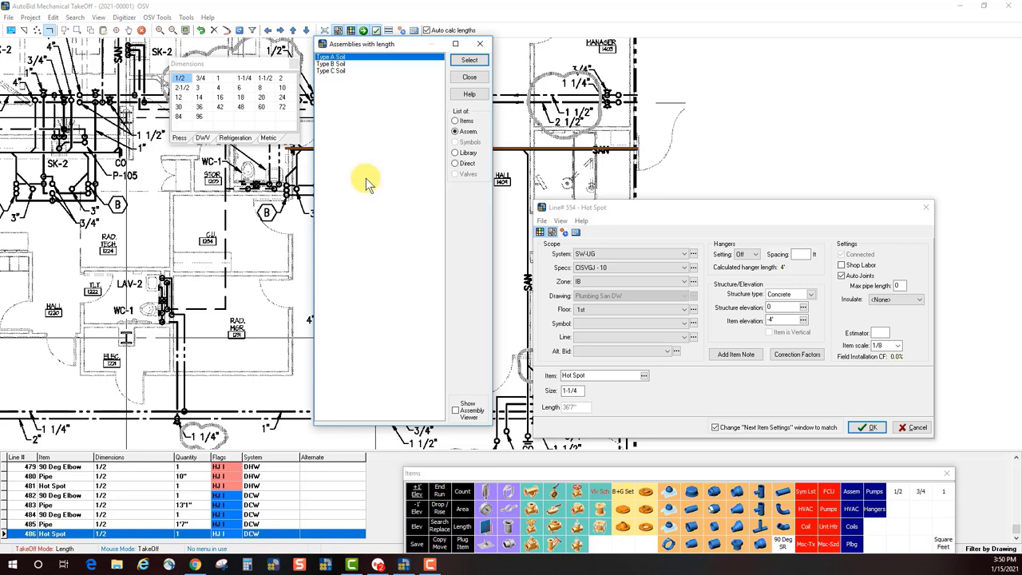
{"action": "left_click", "coordinate": [469, 61]}
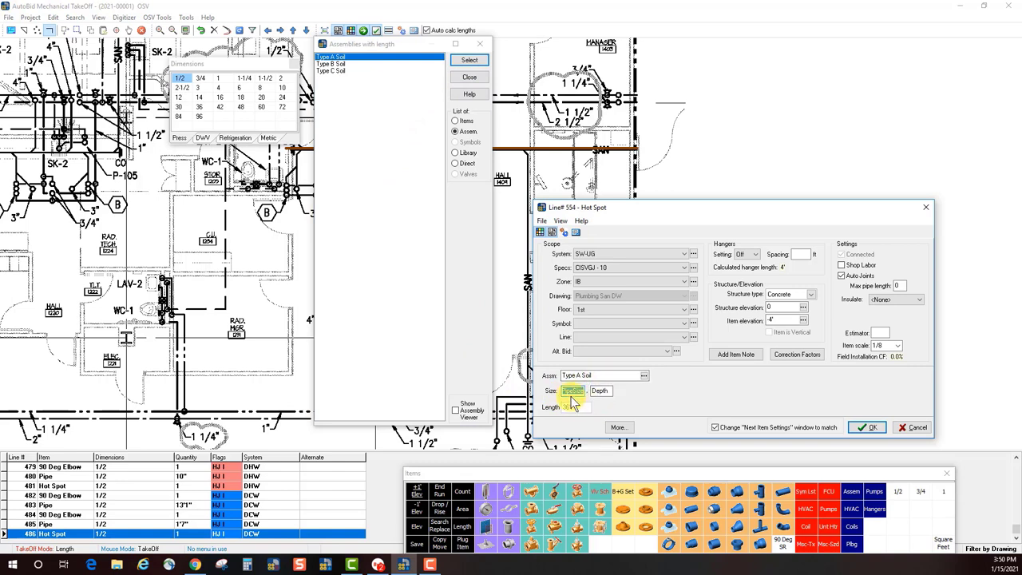
{"action": "type", "text": "4"}
{"action": "double_click", "coordinate": [609, 391]}
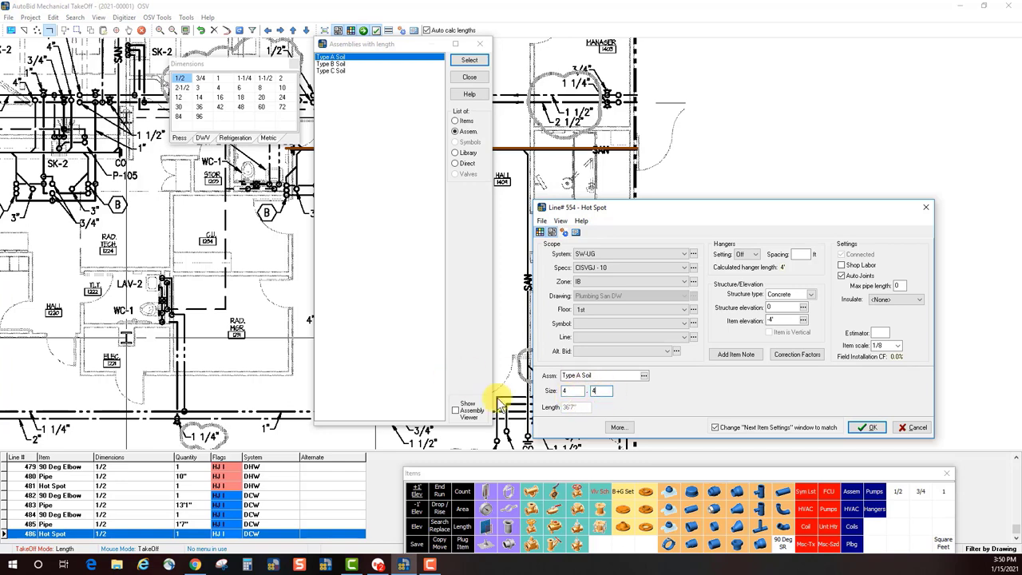
{"action": "left_click", "coordinate": [864, 428]}
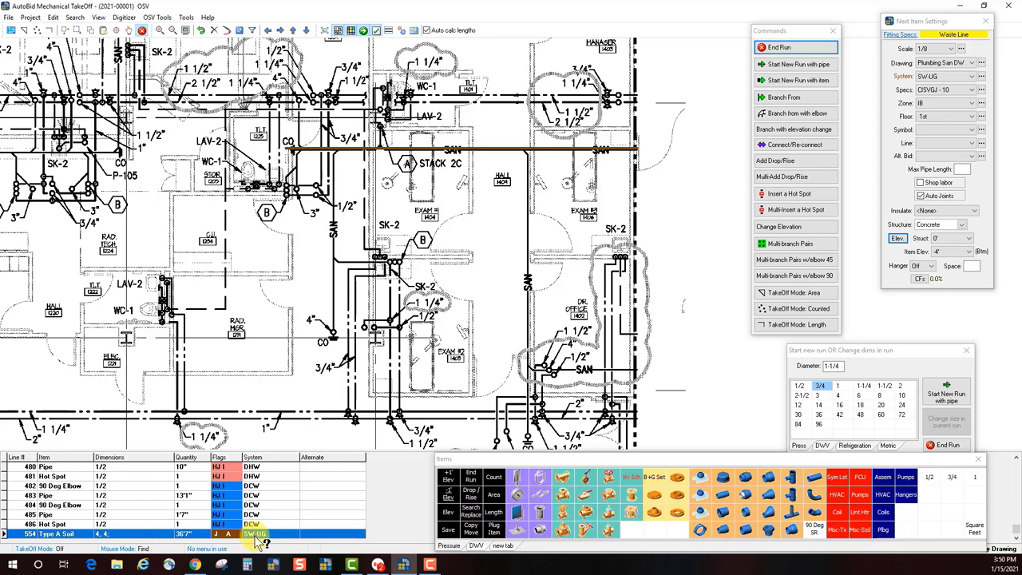
Step: Start another length takeoff and trace the vertical SAN branch from the main beside Hall 1404 down to its lower end
{"action": "left_click", "coordinate": [801, 329]}
{"action": "left_click", "coordinate": [530, 156]}
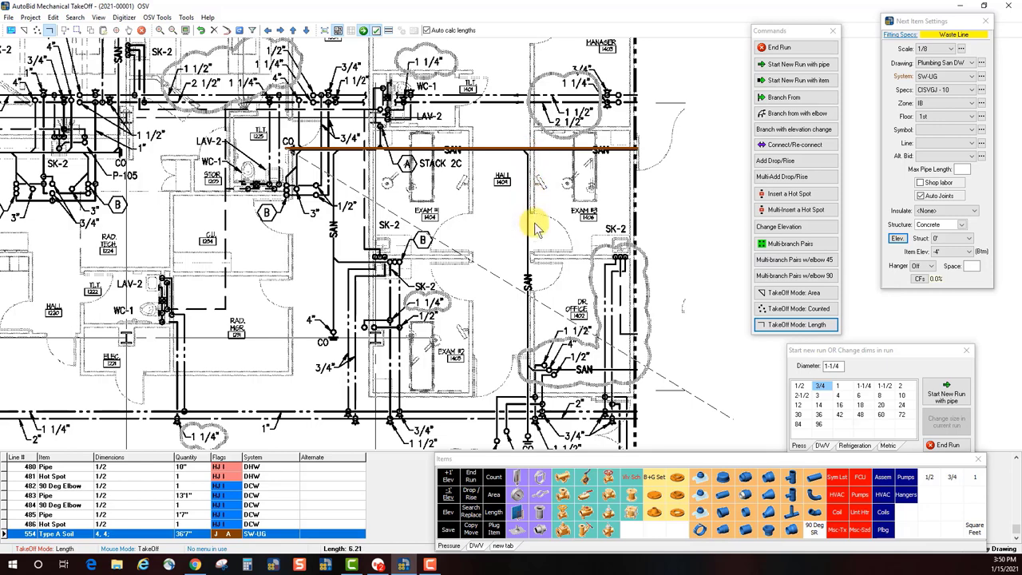
{"action": "left_click", "coordinate": [527, 437]}
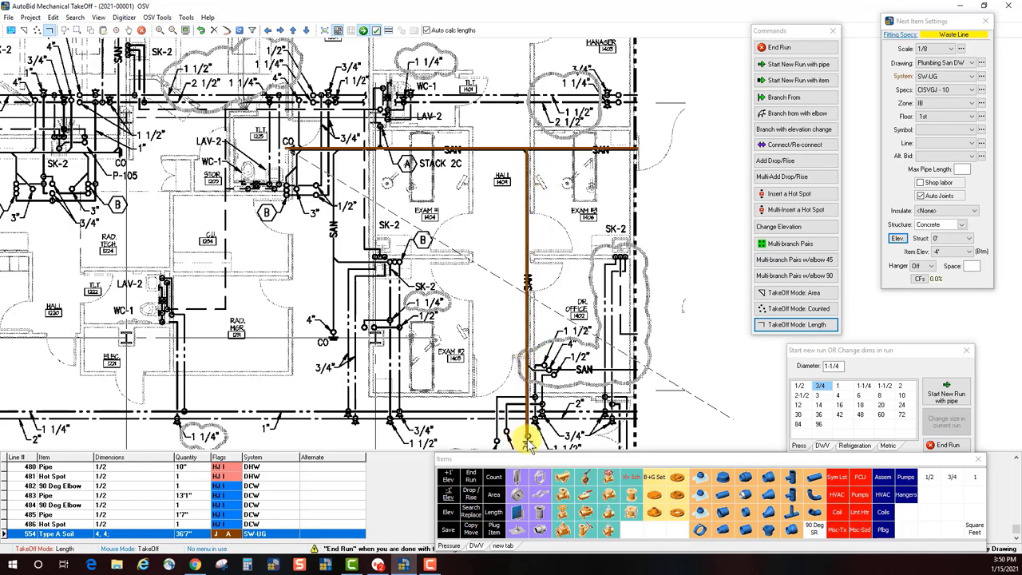
Step: End the SAN branch's length run and record it as the Type A Soil assembly with pipe size 4 and depth 4
{"action": "left_click", "coordinate": [779, 48]}
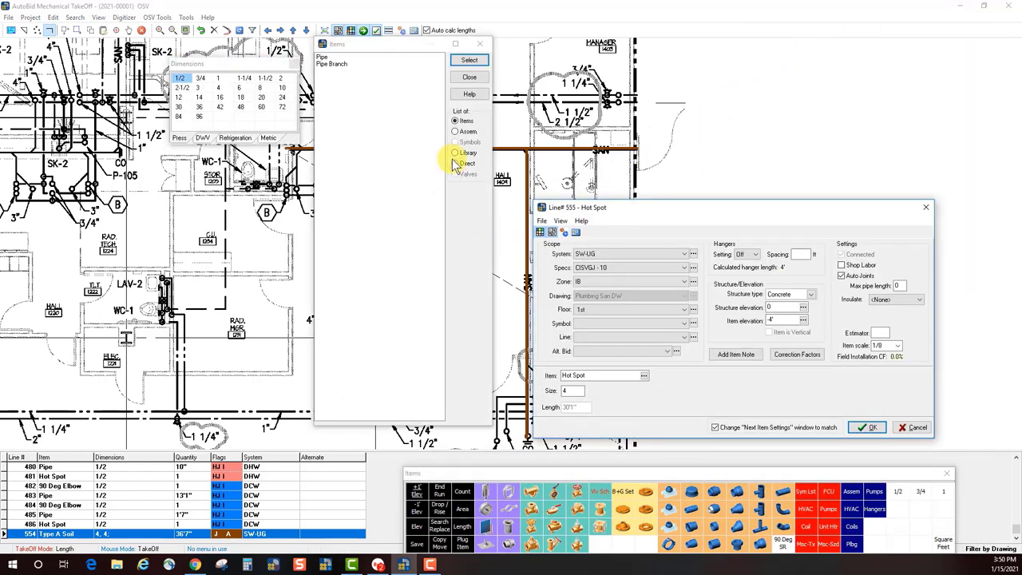
{"action": "left_click", "coordinate": [456, 132]}
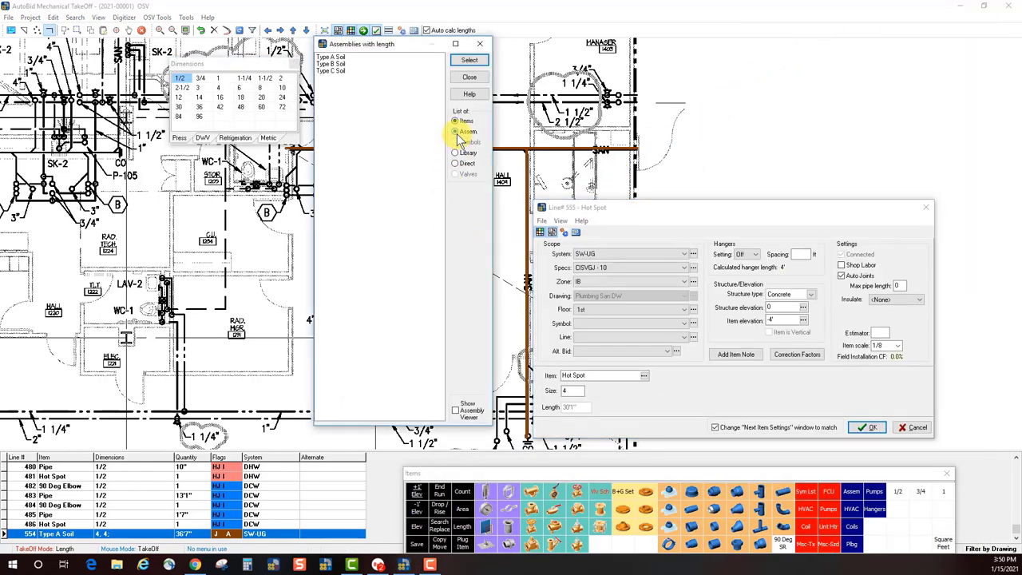
{"action": "left_click", "coordinate": [330, 57]}
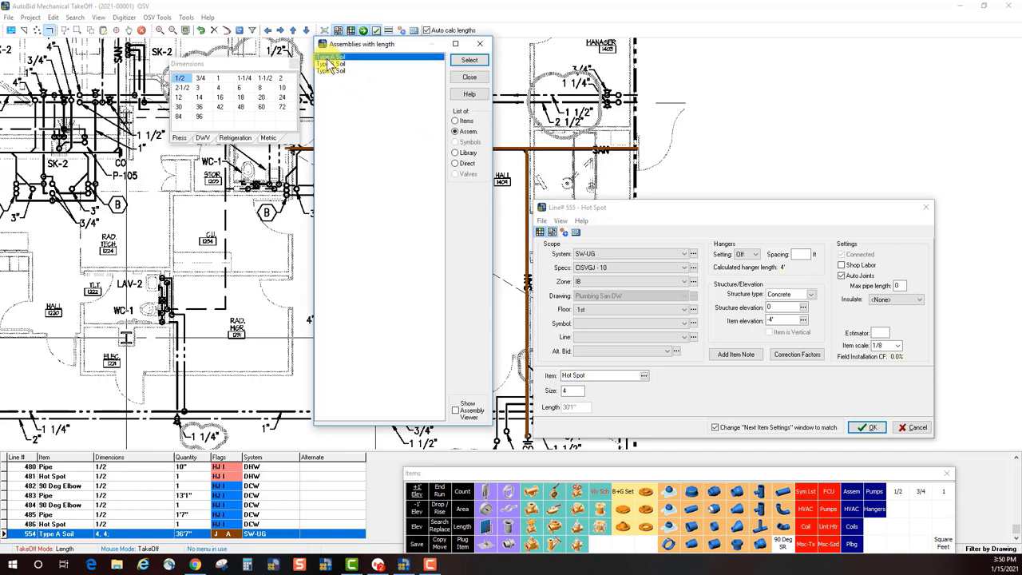
{"action": "left_click", "coordinate": [470, 60]}
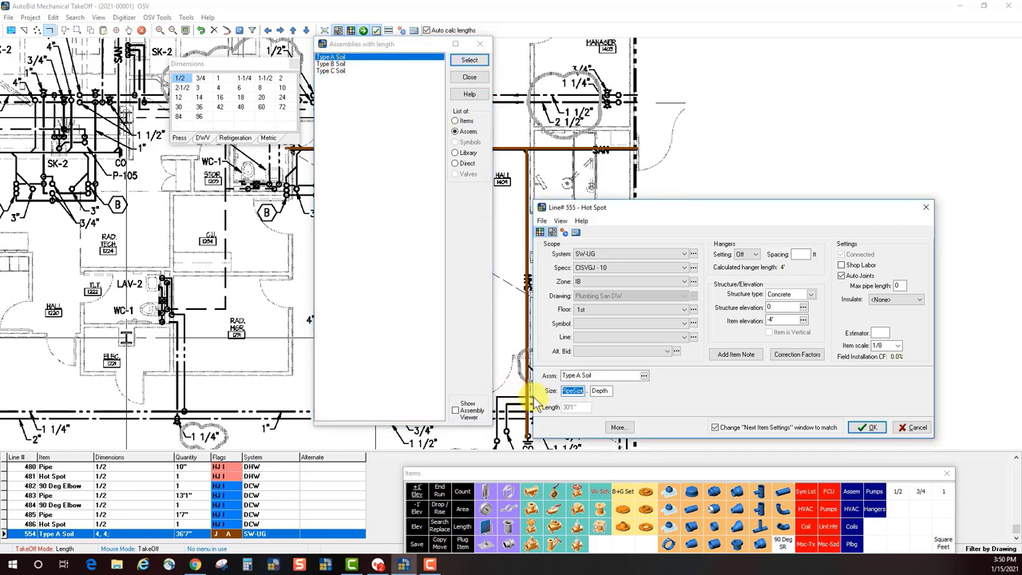
{"action": "left_click", "coordinate": [609, 390]}
{"action": "left_click", "coordinate": [609, 390]}
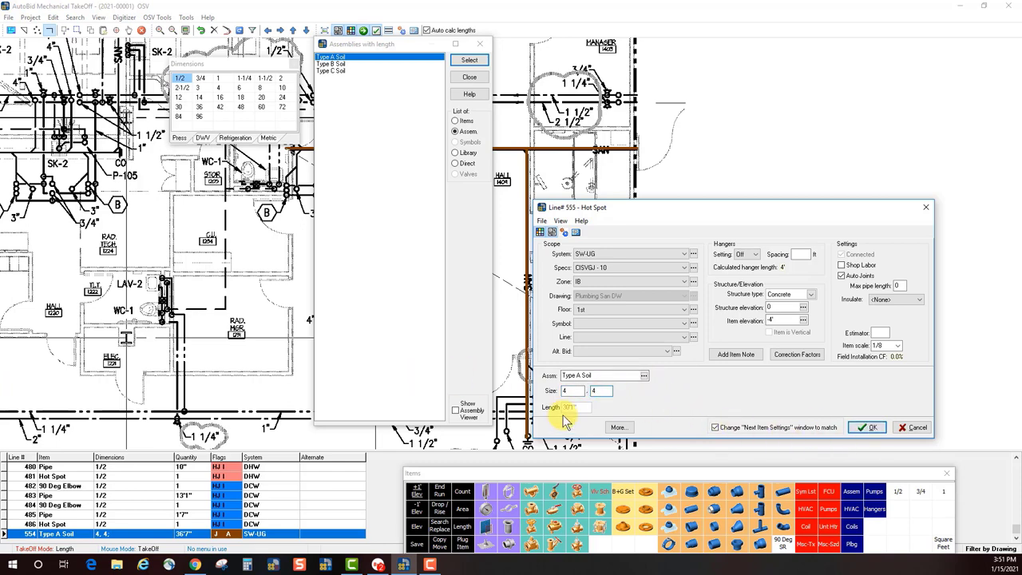
{"action": "left_click", "coordinate": [867, 427]}
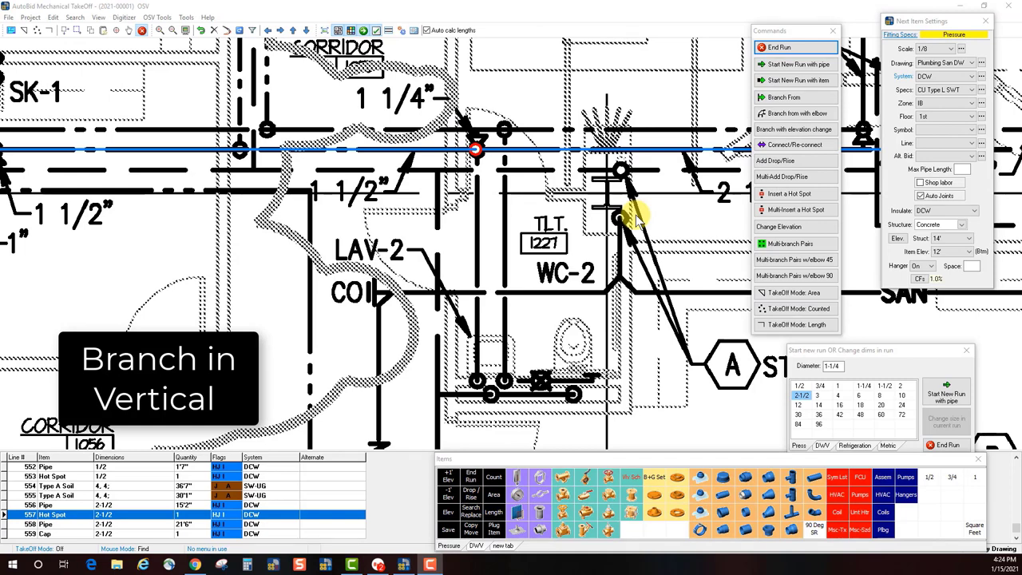
Step: Branch with elbow at 1-1/4 diameter from the DCW main's hot spot and run pipe to the drop point at LAV-2 in toilet 1227
{"action": "left_click", "coordinate": [476, 381]}
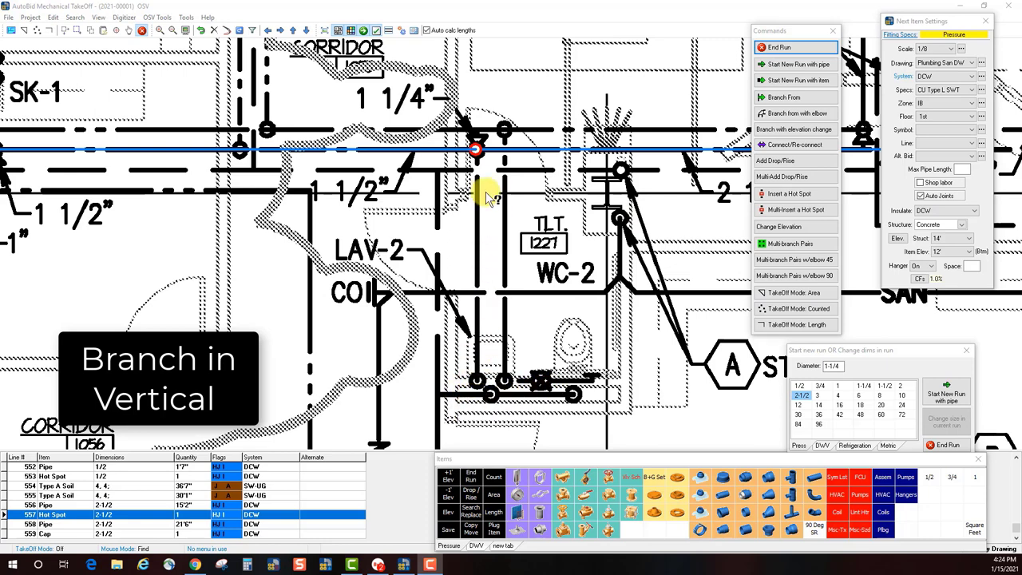
{"action": "left_click", "coordinate": [476, 379]}
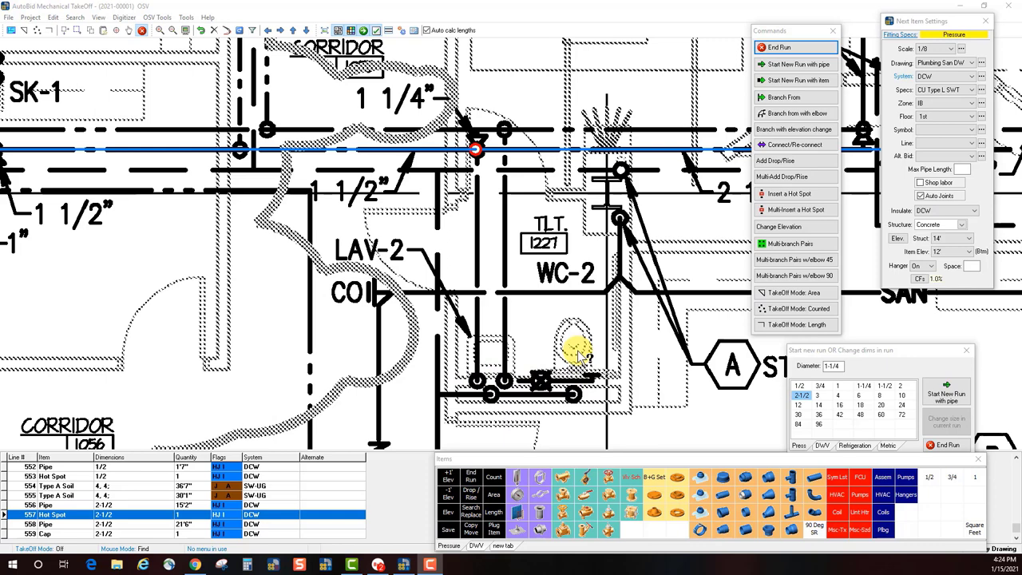
{"action": "left_click", "coordinate": [801, 116]}
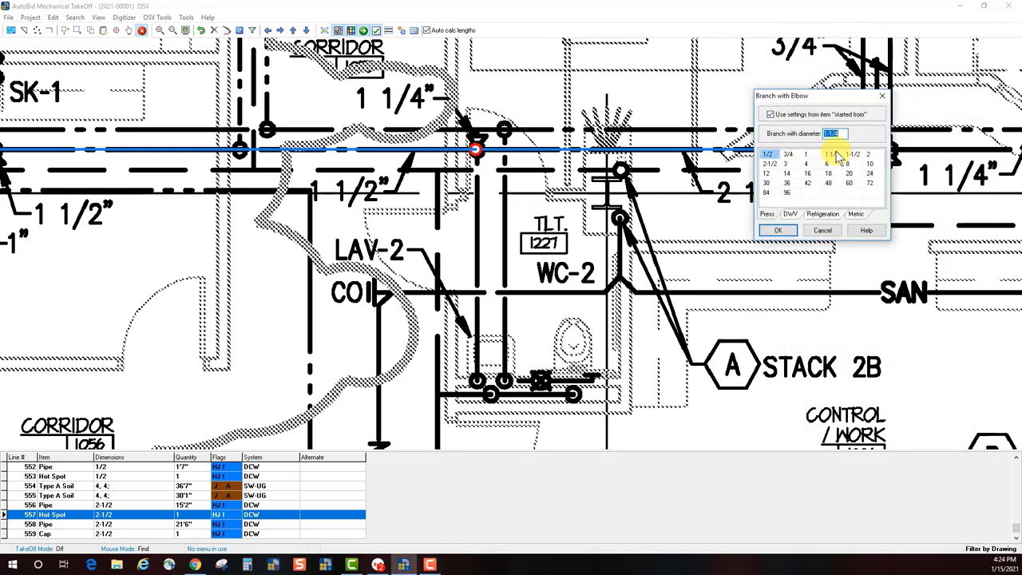
{"action": "left_click", "coordinate": [833, 155]}
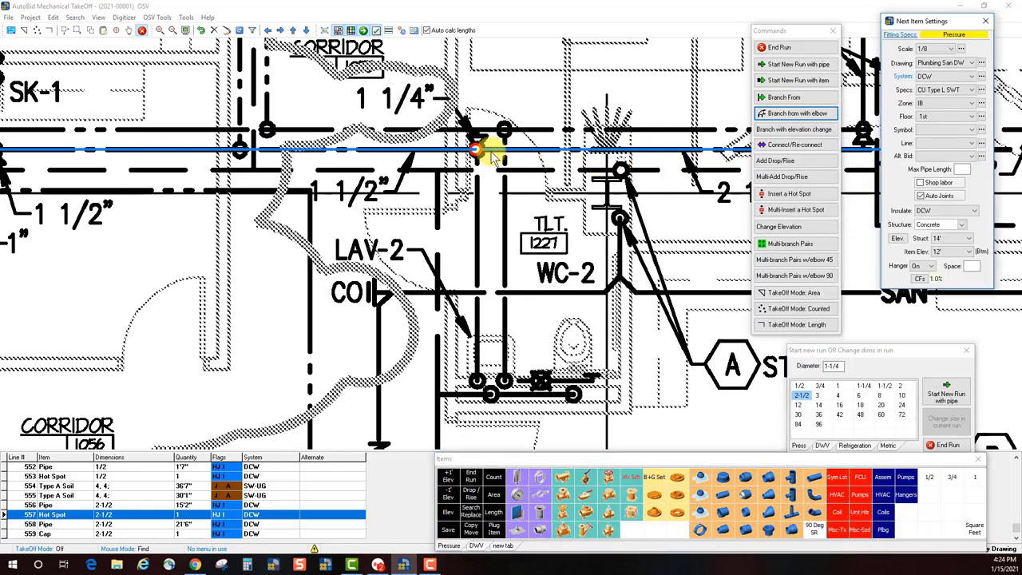
{"action": "left_click", "coordinate": [477, 150]}
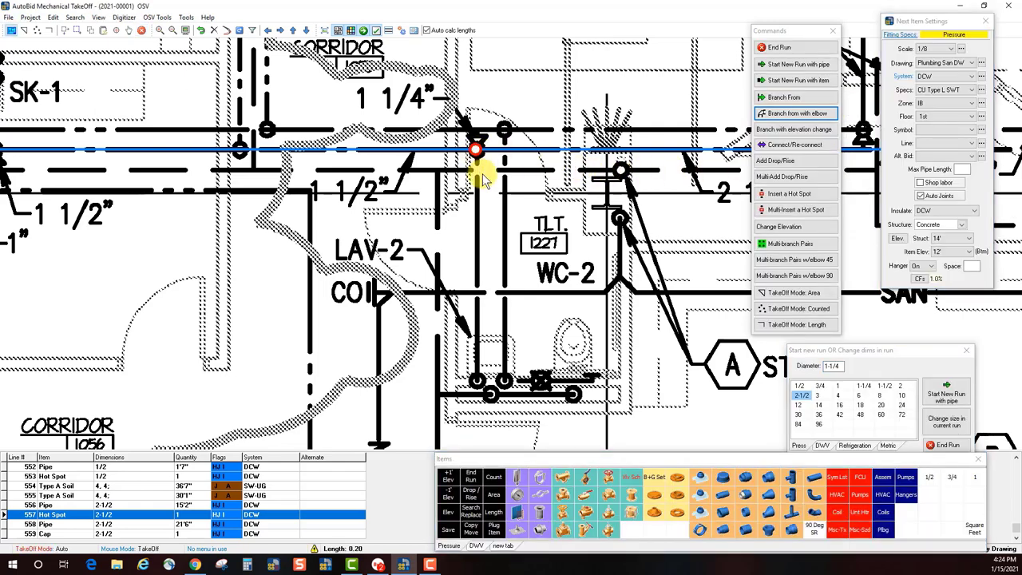
{"action": "left_click", "coordinate": [474, 380]}
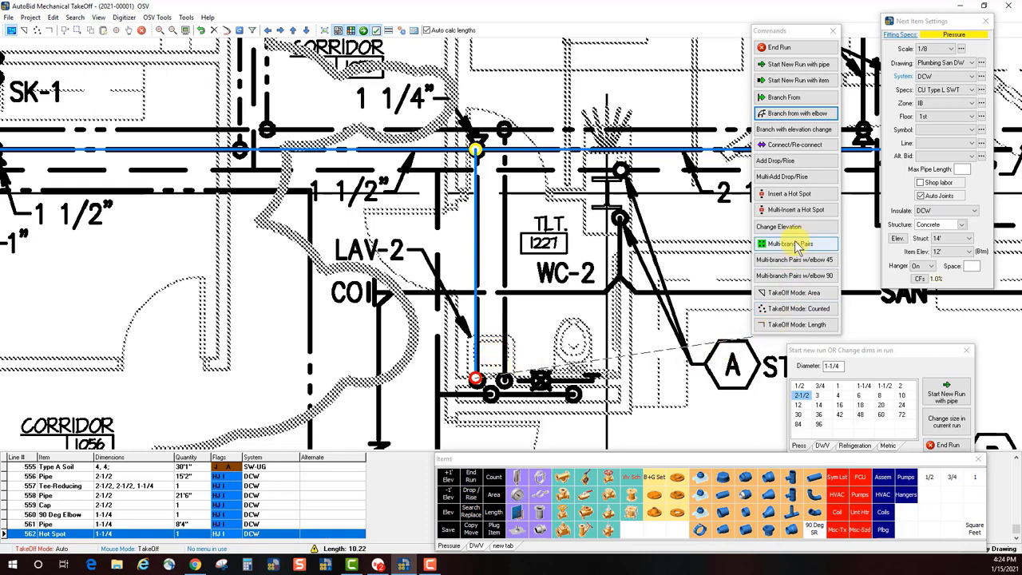
Step: Drop the branch at LAV-2 to an item elevation of 2' and end the run
{"action": "left_click", "coordinate": [783, 227]}
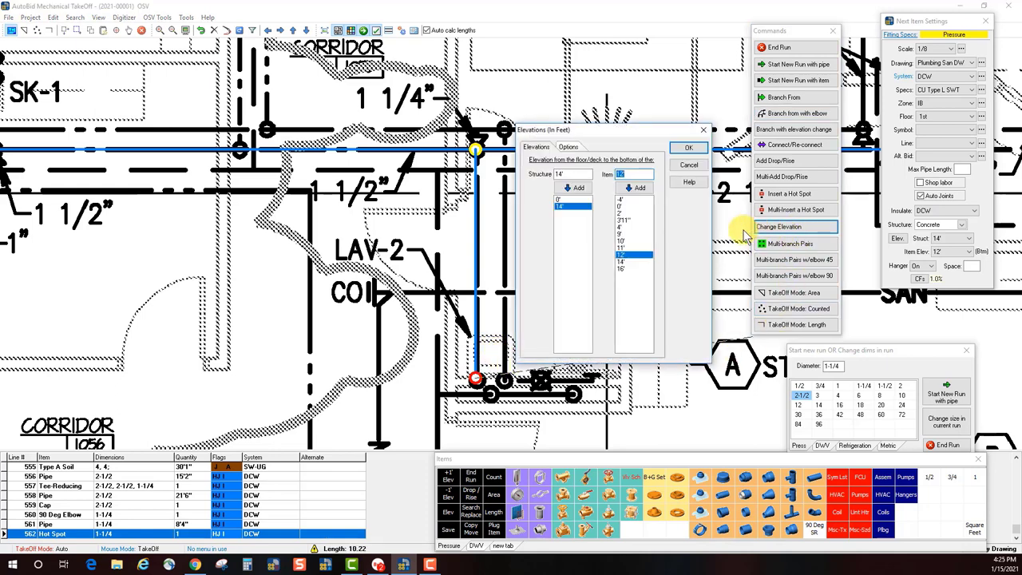
{"action": "left_click", "coordinate": [627, 212]}
{"action": "left_click", "coordinate": [689, 148]}
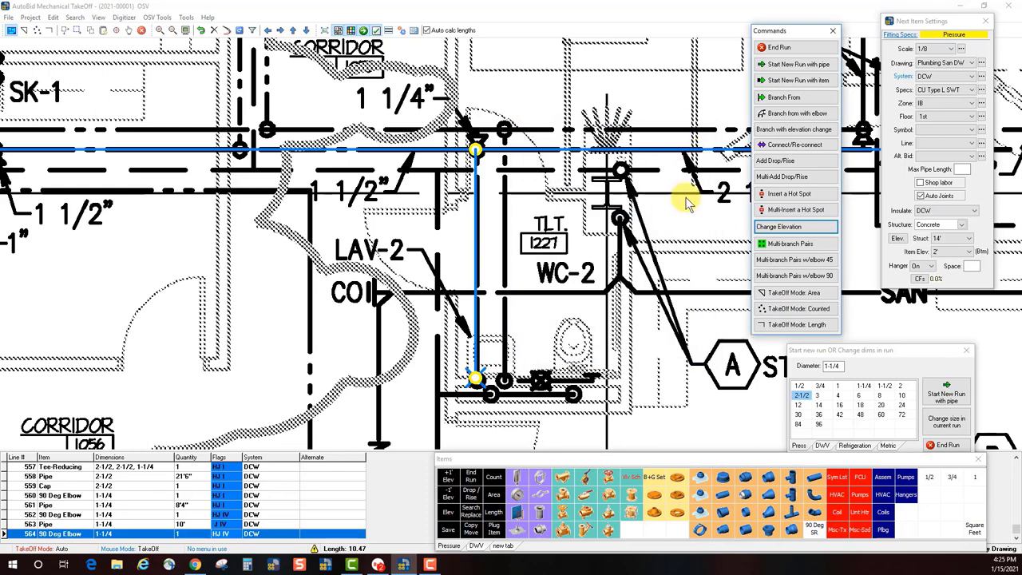
{"action": "left_click", "coordinate": [776, 47]}
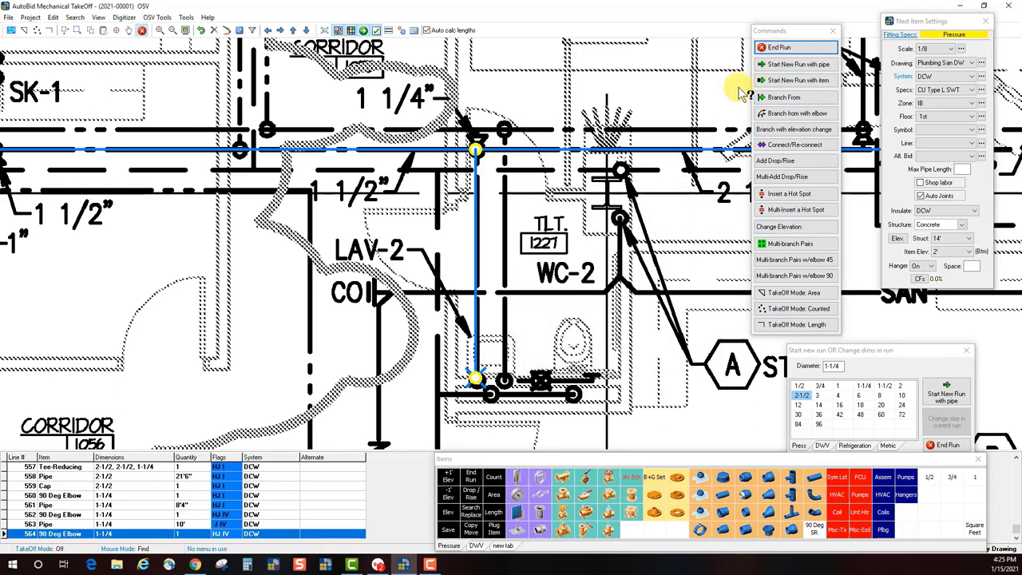
Step: Check the drop's elbows and pipe in the item list, open the drop in Vertical TakeOff and show the Item Mouse Menu
{"action": "left_click", "coordinate": [121, 515]}
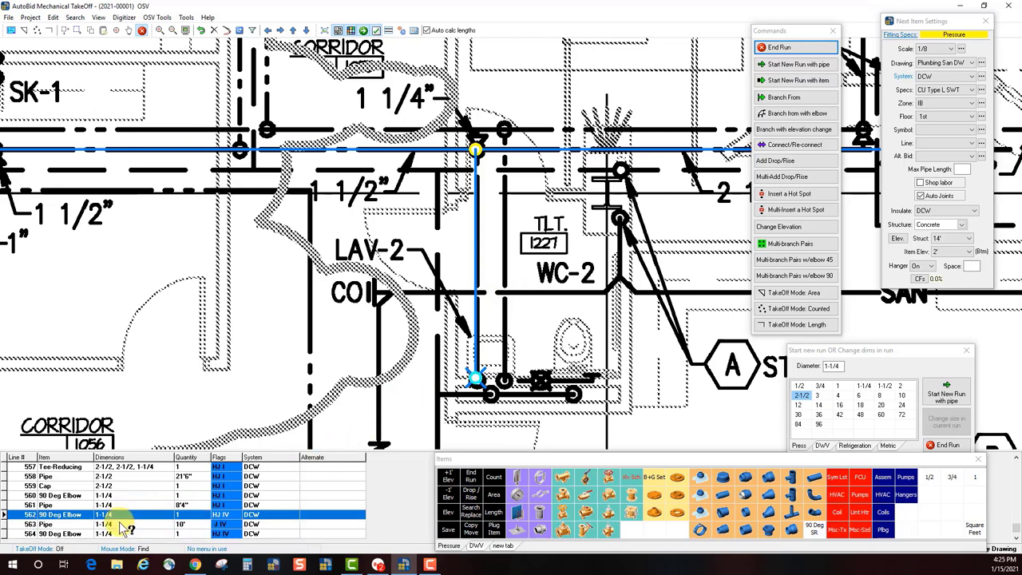
{"action": "left_click", "coordinate": [120, 524]}
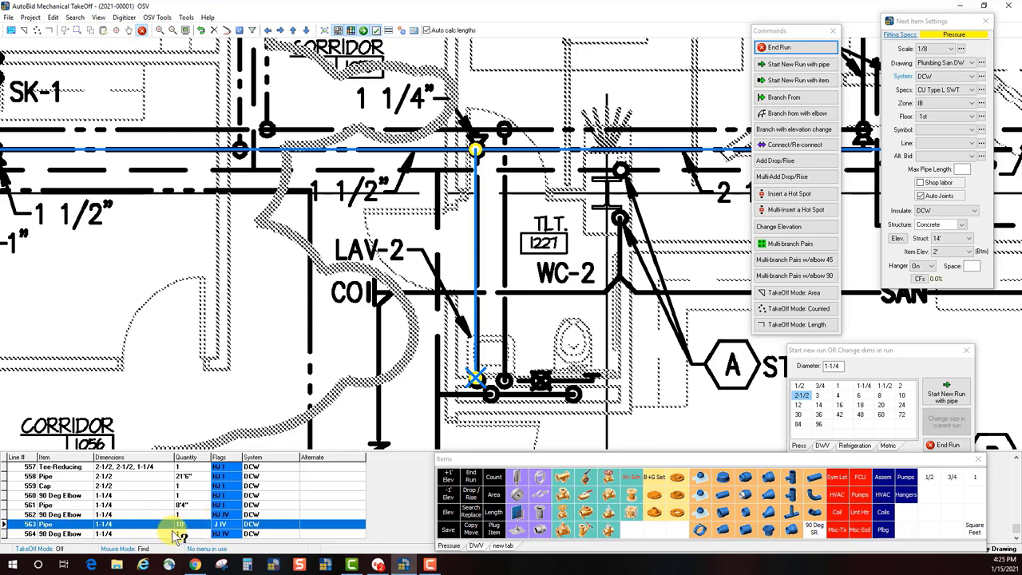
{"action": "left_click", "coordinate": [140, 534]}
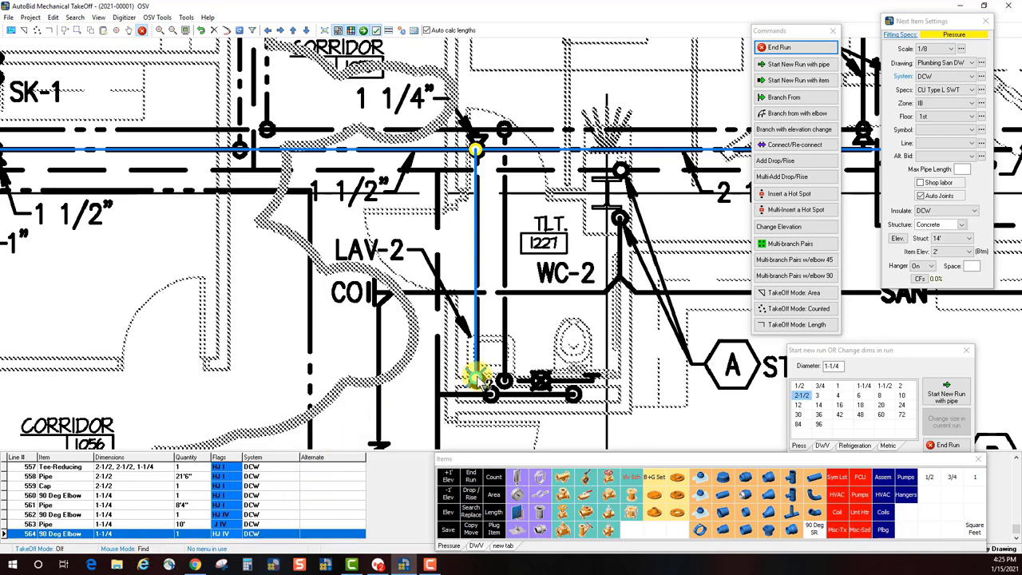
{"action": "double_click", "coordinate": [476, 382]}
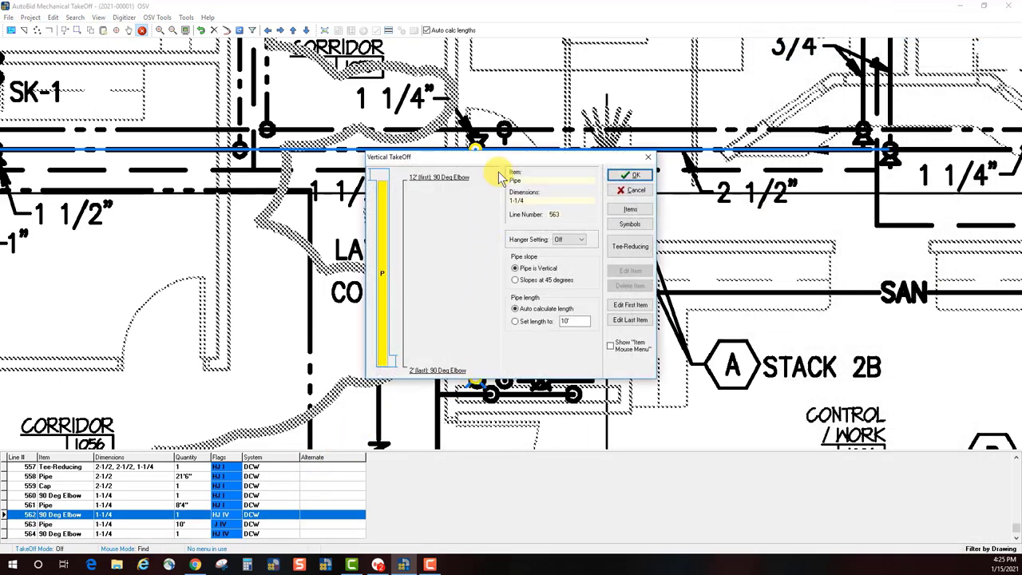
{"action": "mouse_move", "coordinate": [496, 160]}
{"action": "left_mouse_down"}
{"action": "mouse_move", "coordinate": [297, 152]}
{"action": "mouse_move", "coordinate": [282, 177]}
{"action": "left_mouse_up"}
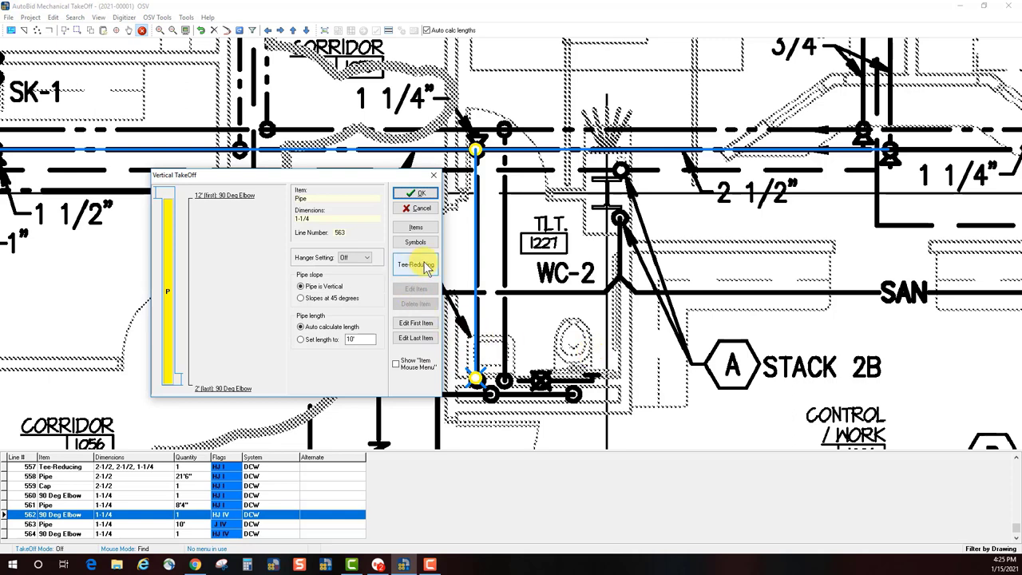
{"action": "left_click", "coordinate": [396, 364]}
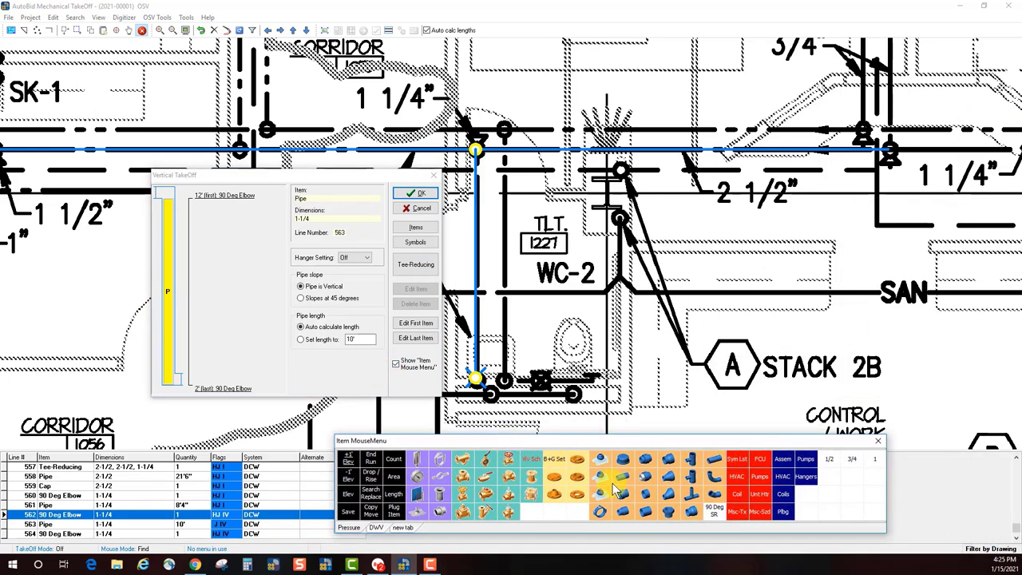
Step: Add a reducing tee sized 1-1/4, 1/2, 1 to the LAV-2 drop at an item elevation of 4'
{"action": "left_click", "coordinate": [421, 270]}
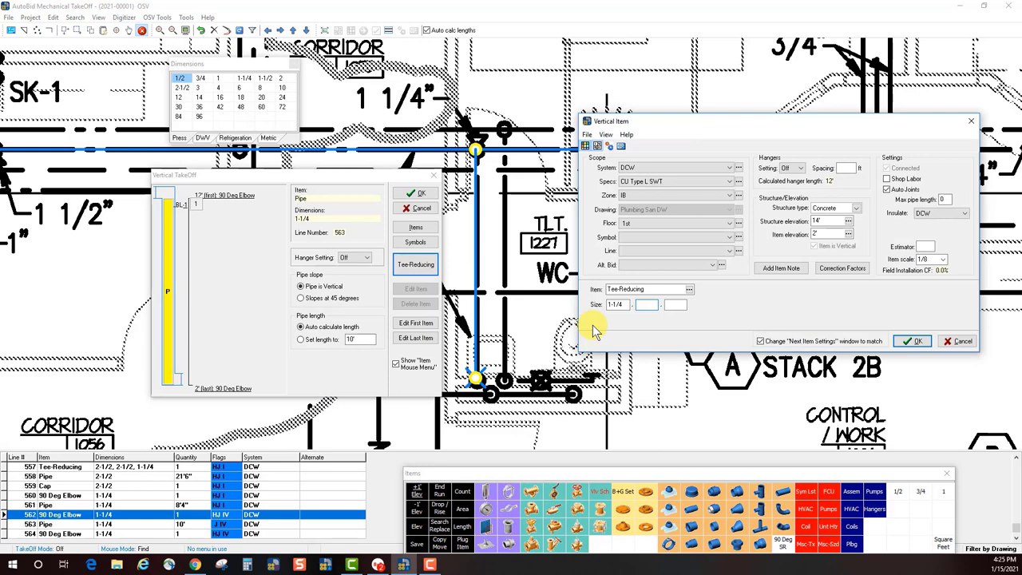
{"action": "left_click", "coordinate": [615, 304]}
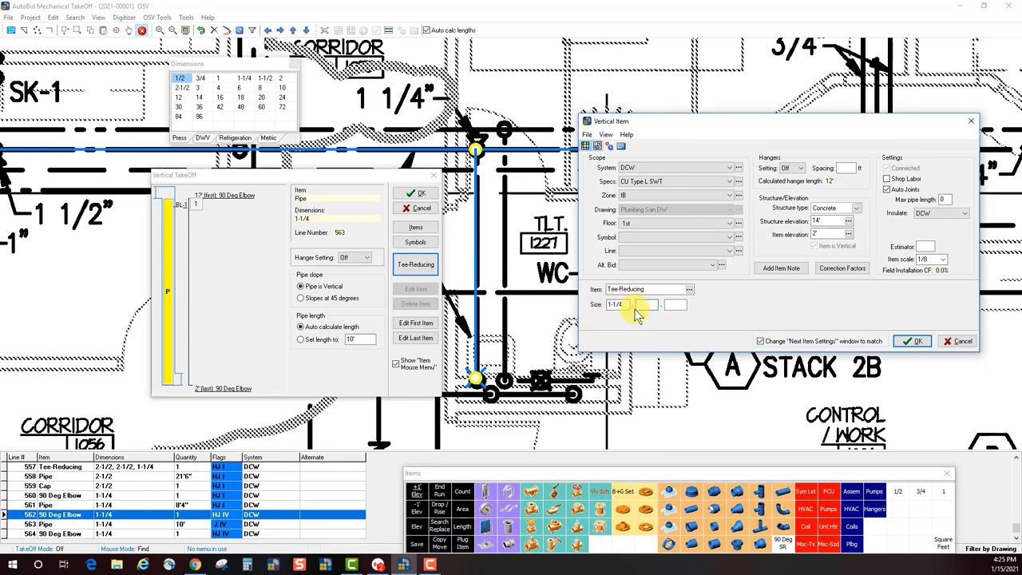
{"action": "left_click", "coordinate": [678, 304]}
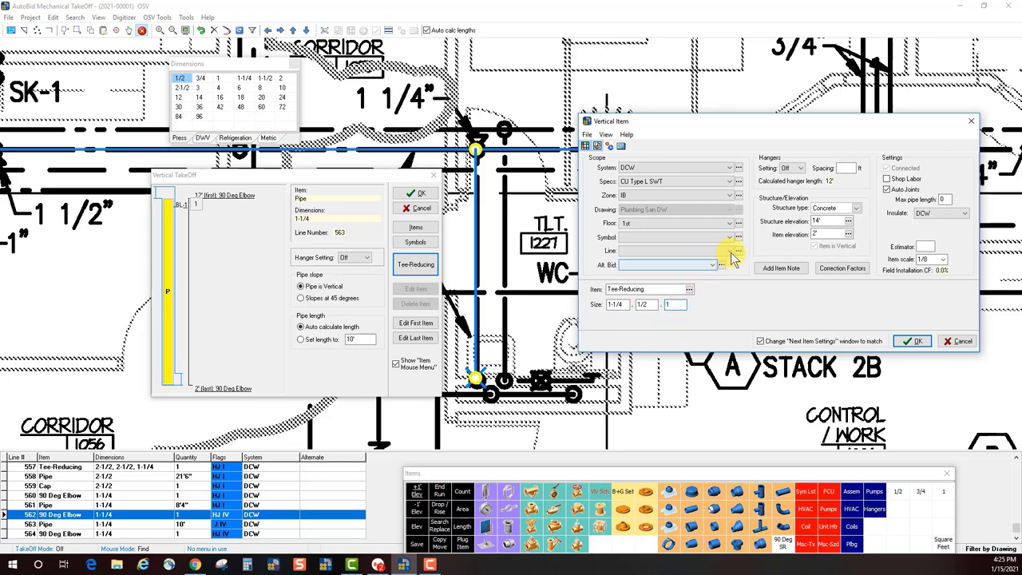
{"action": "left_click", "coordinate": [826, 234]}
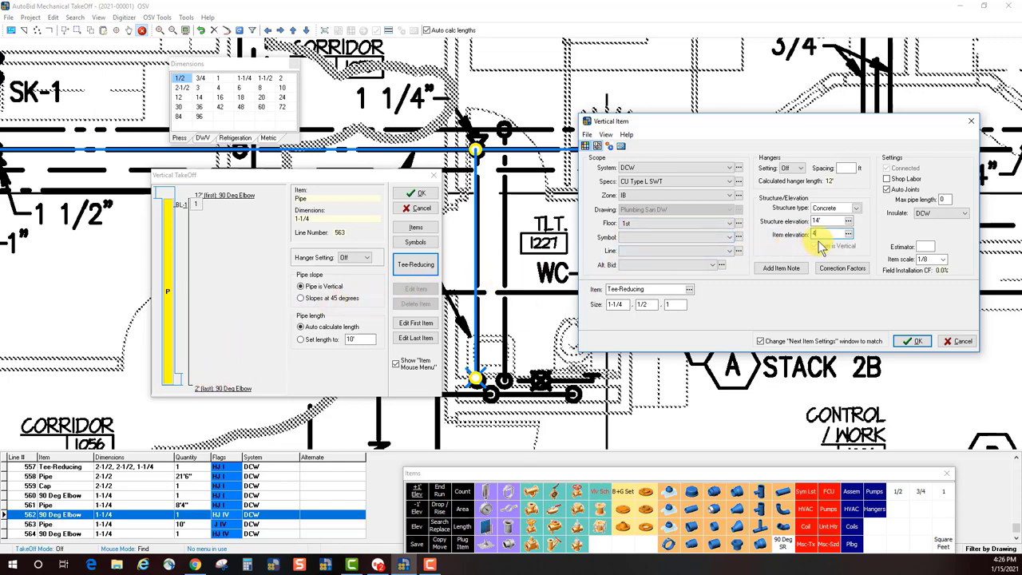
{"action": "left_click", "coordinate": [913, 341]}
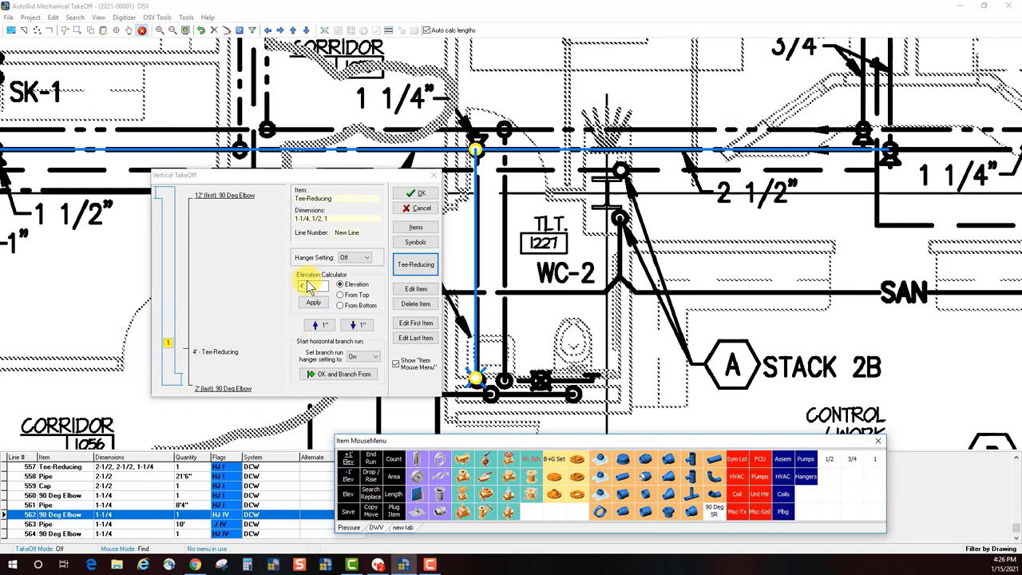
Step: Reset the drop's pipe below the reducing tee to match its 1/2 outlet and lower the tee to 3'11"
{"action": "left_click", "coordinate": [169, 366]}
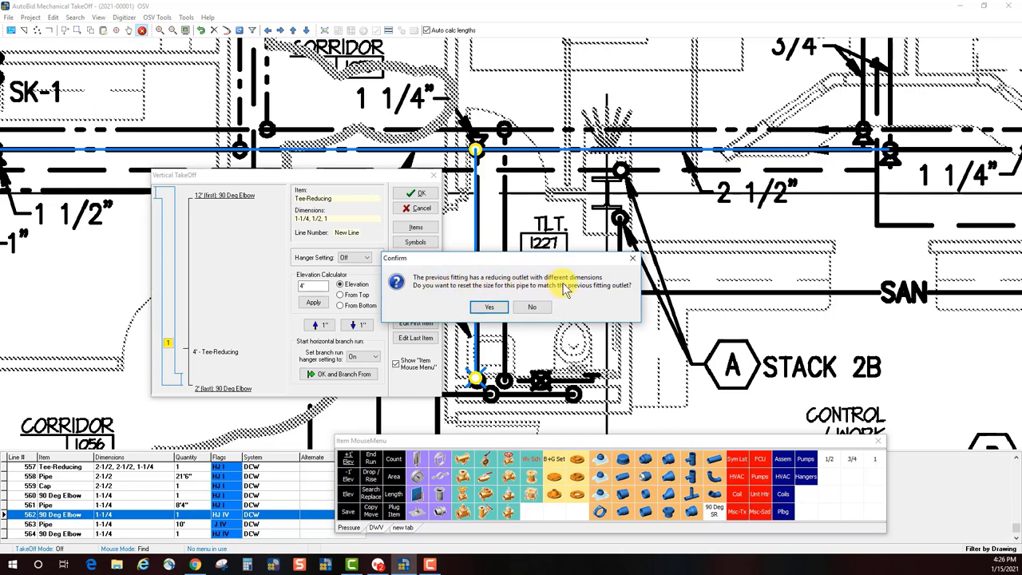
{"action": "left_click", "coordinate": [490, 310]}
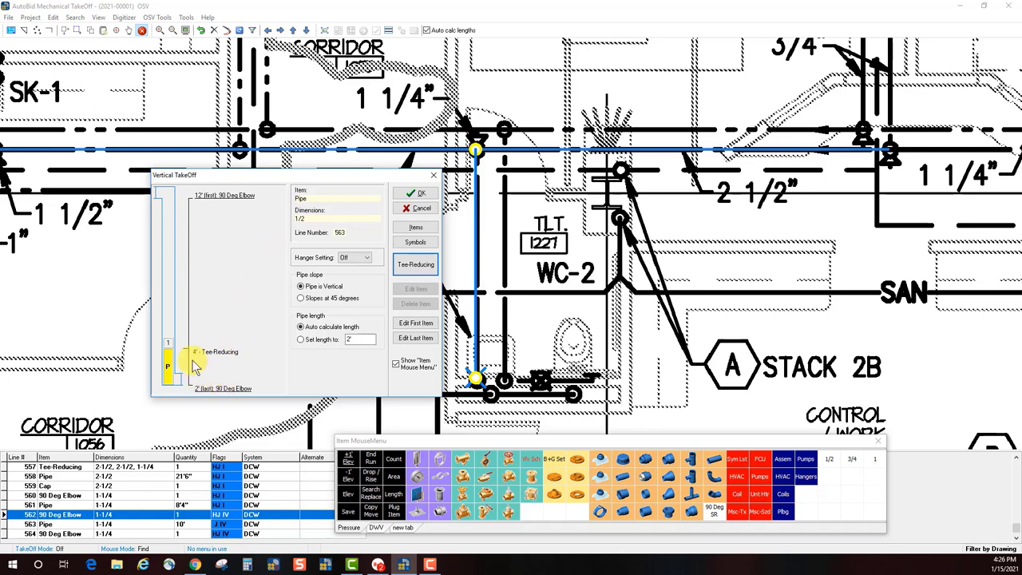
{"action": "left_click", "coordinate": [168, 349]}
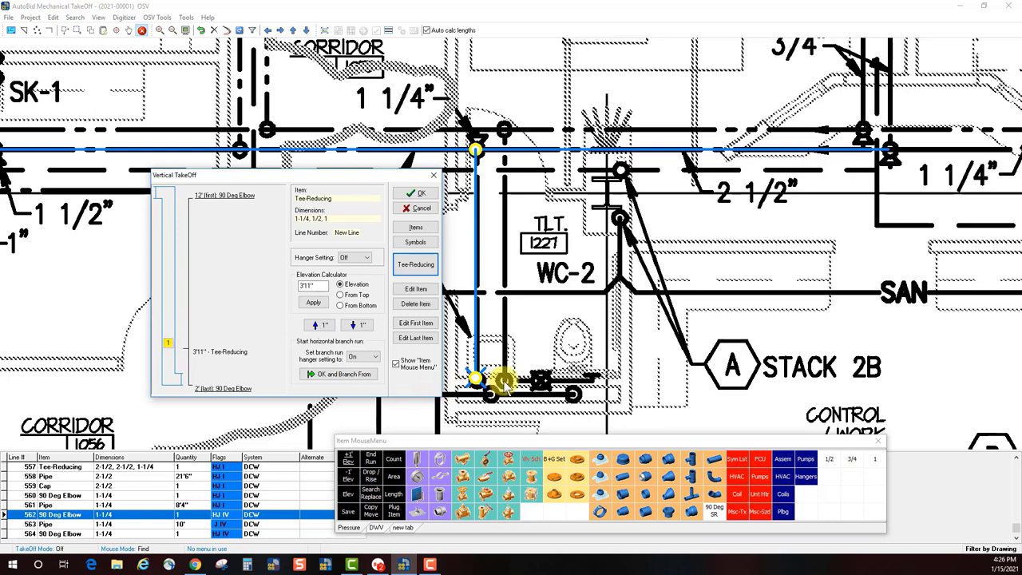
Step: Branch from the drop's reducing tee, run size 1 pipe along the wall and up to WC-2, and finish it with a cap
{"action": "left_click", "coordinate": [334, 375]}
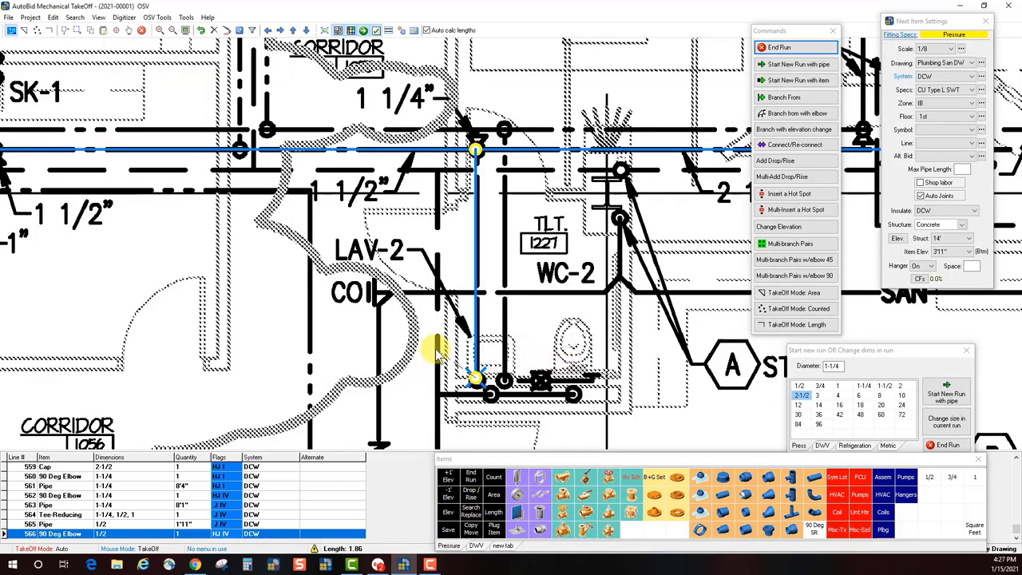
{"action": "left_click", "coordinate": [588, 379]}
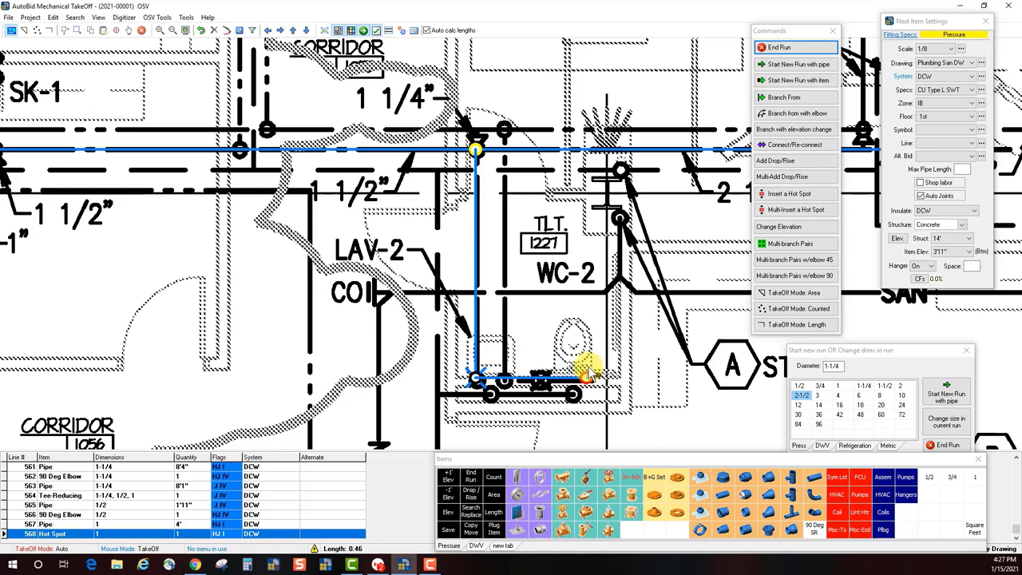
{"action": "left_click", "coordinate": [587, 368]}
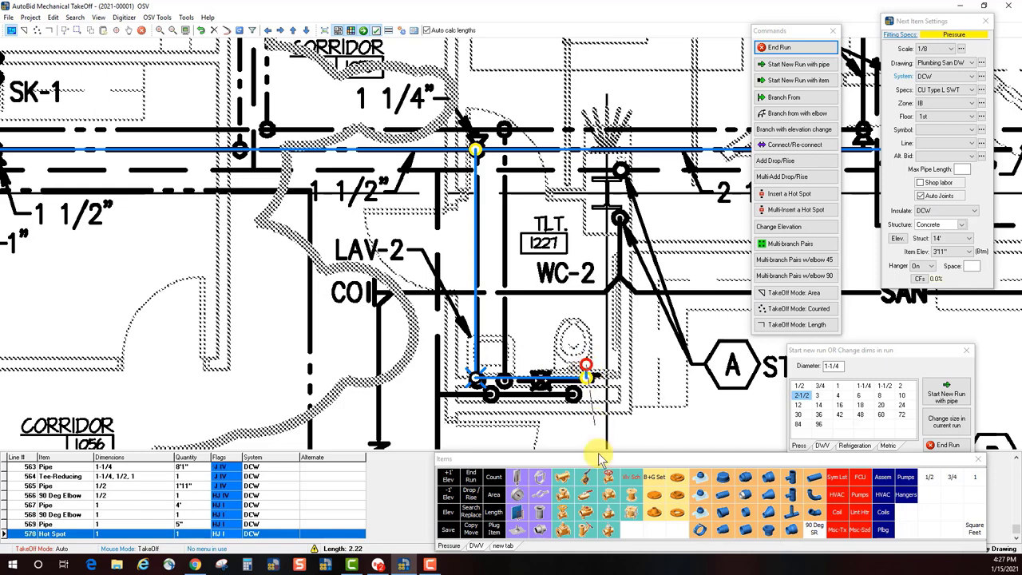
{"action": "left_click", "coordinate": [722, 478]}
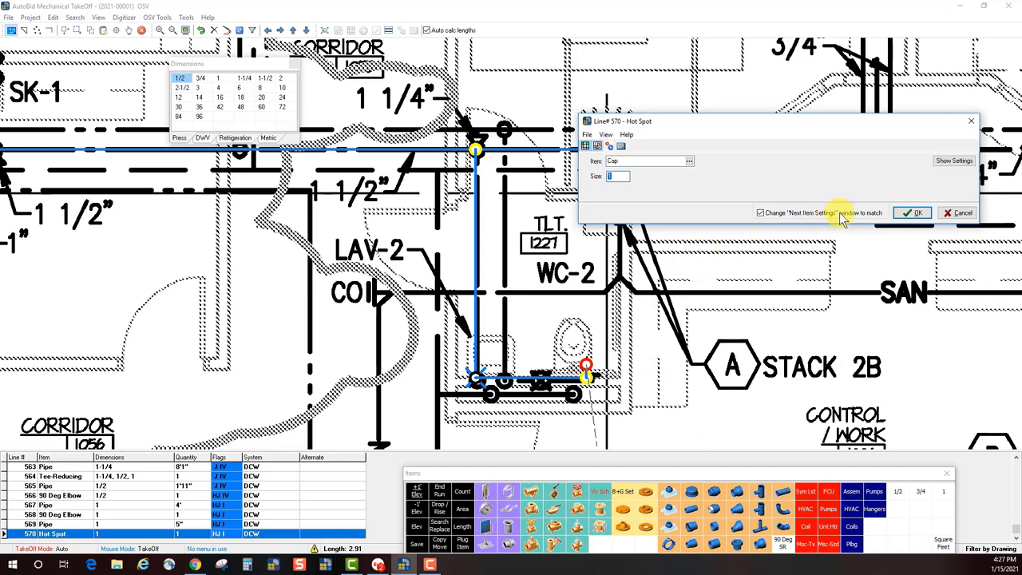
{"action": "left_click", "coordinate": [906, 213]}
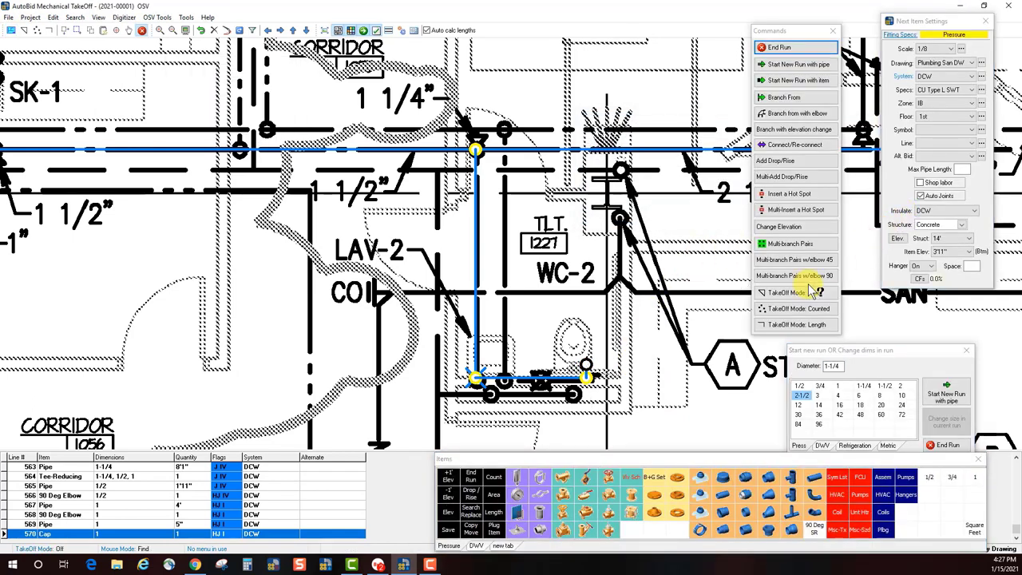
Step: Reopen the LAV-2 drop in Vertical TakeOff and review its tee, pipes and elbows
{"action": "left_click", "coordinate": [471, 391]}
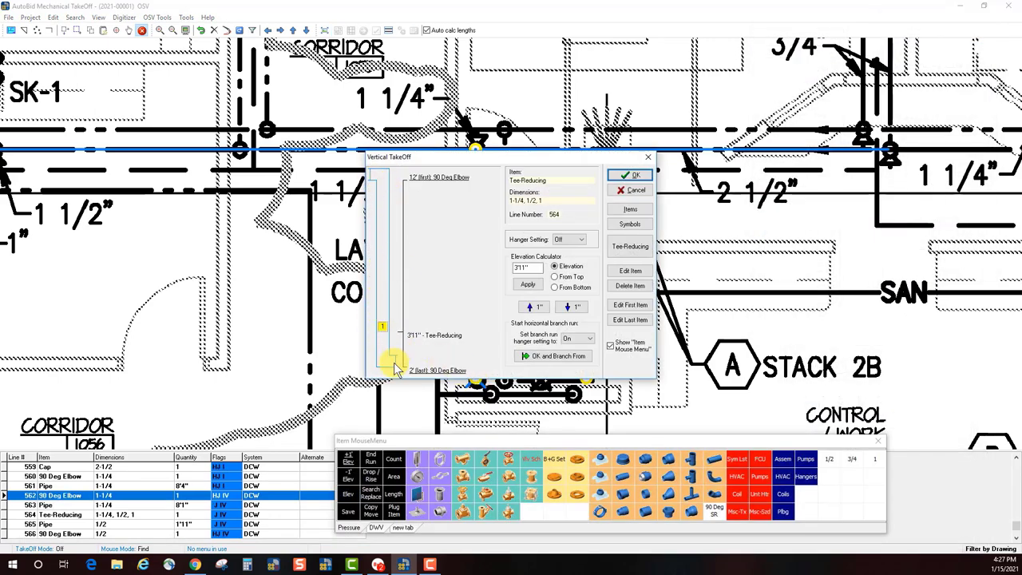
{"action": "left_click_drag", "start_coordinate": [394, 367], "coordinate": [391, 208]}
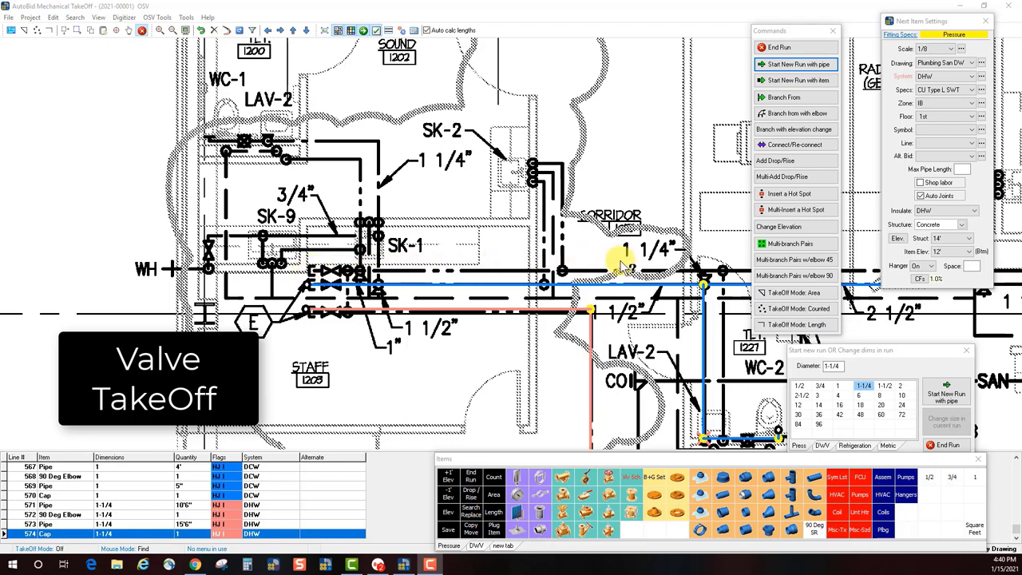
Step: Run 1-1/4 DHW pipe along the line above the DCW main to keynote E, with an inline ball valve and an end cap
{"action": "left_click", "coordinate": [946, 395]}
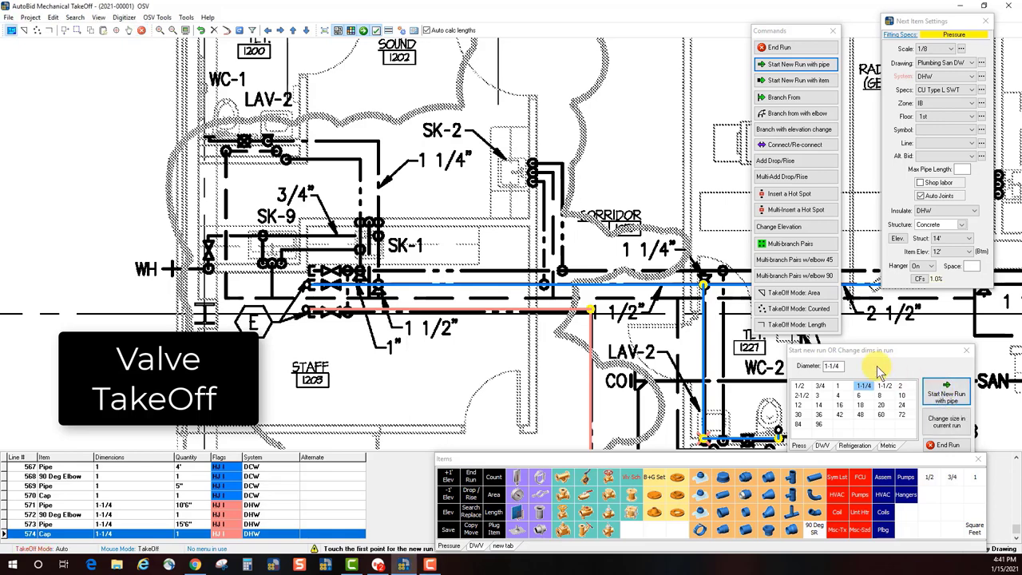
{"action": "left_click", "coordinate": [864, 274]}
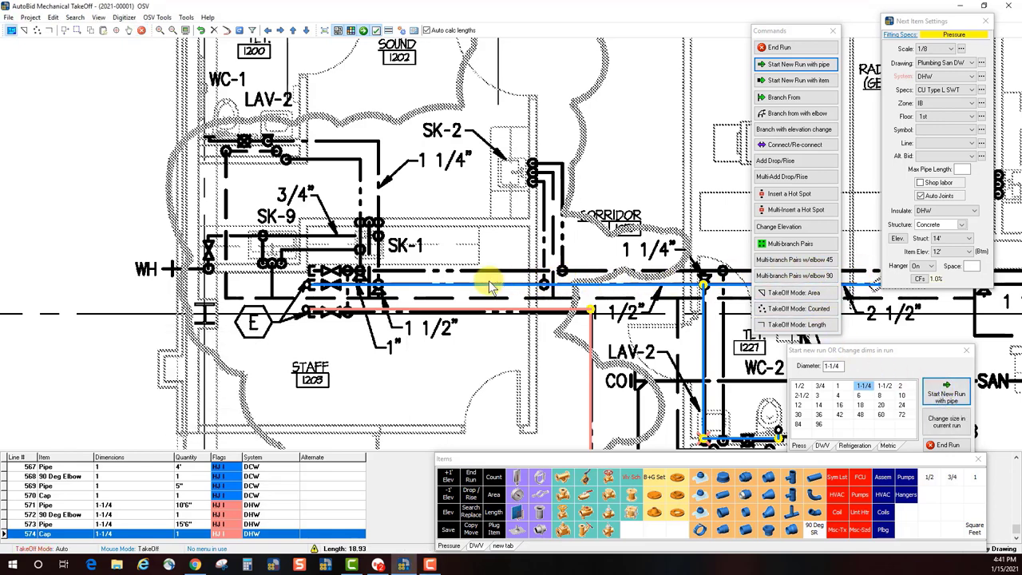
{"action": "left_click", "coordinate": [331, 270]}
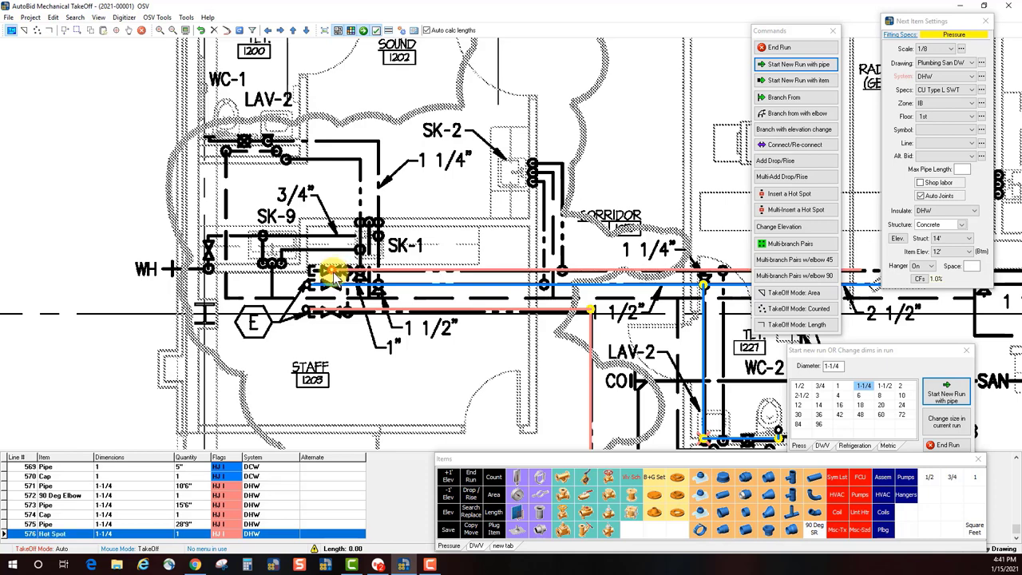
{"action": "left_click", "coordinate": [589, 499]}
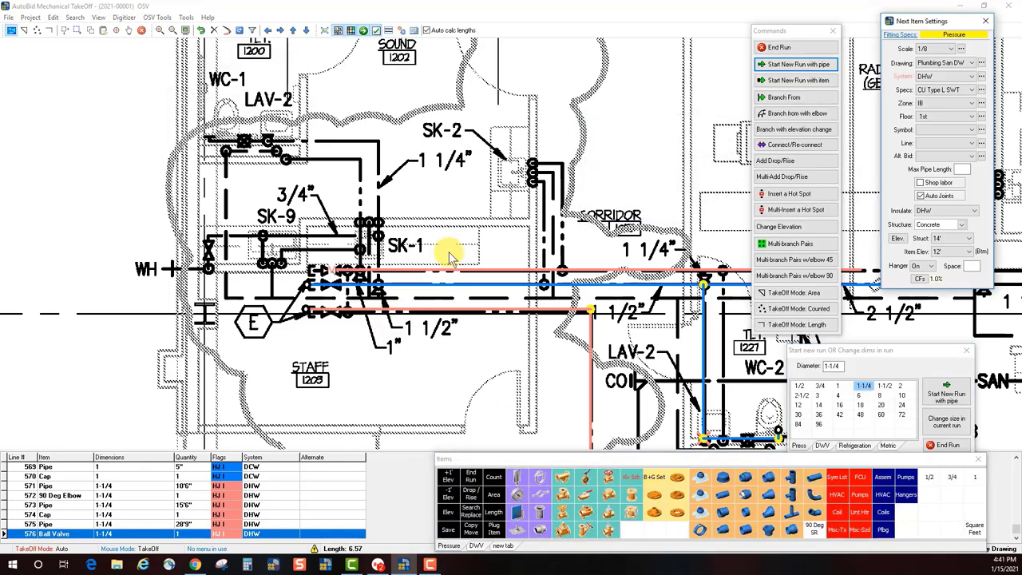
{"action": "left_click", "coordinate": [313, 274]}
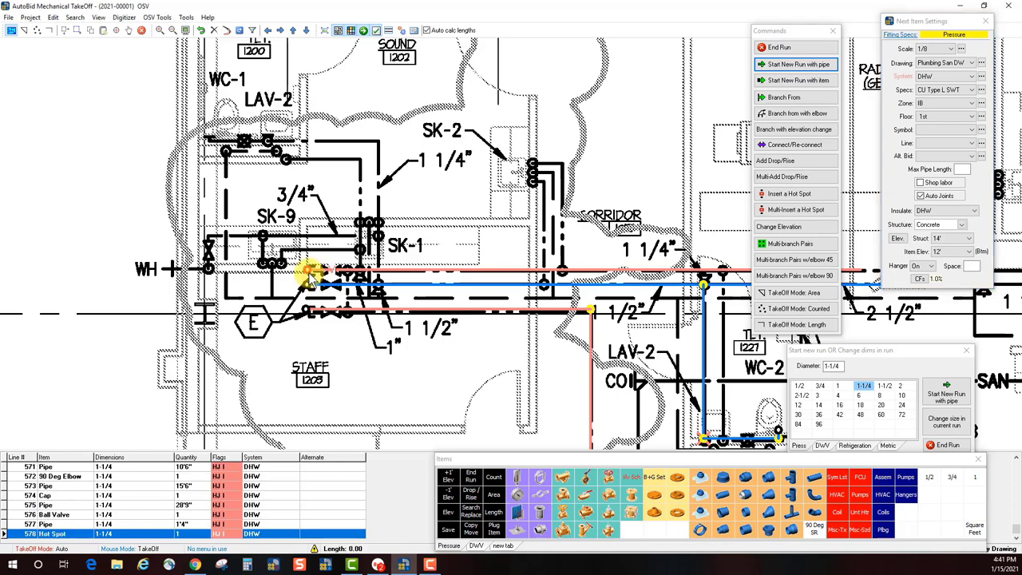
{"action": "left_click", "coordinate": [721, 478]}
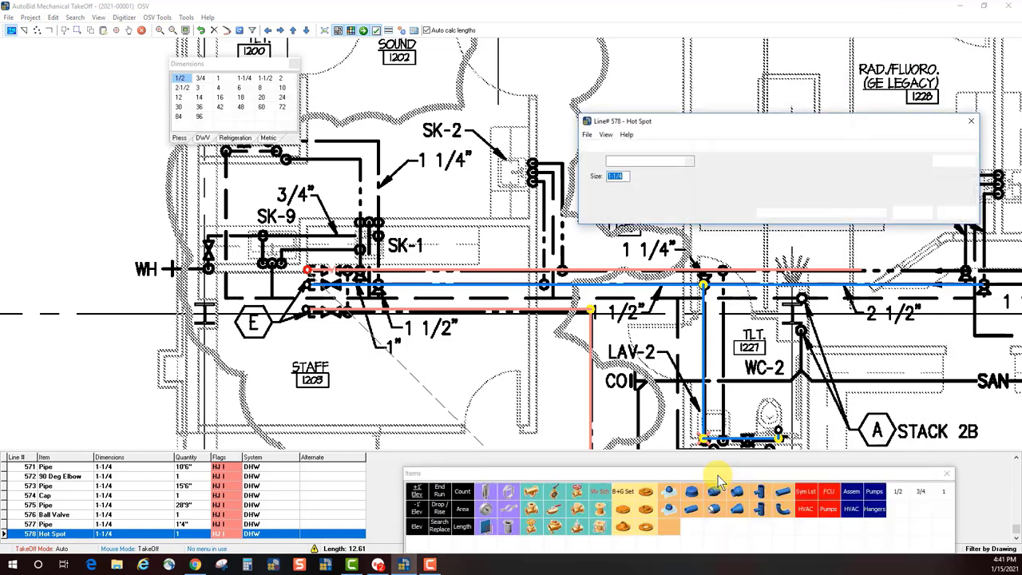
{"action": "left_click", "coordinate": [913, 213]}
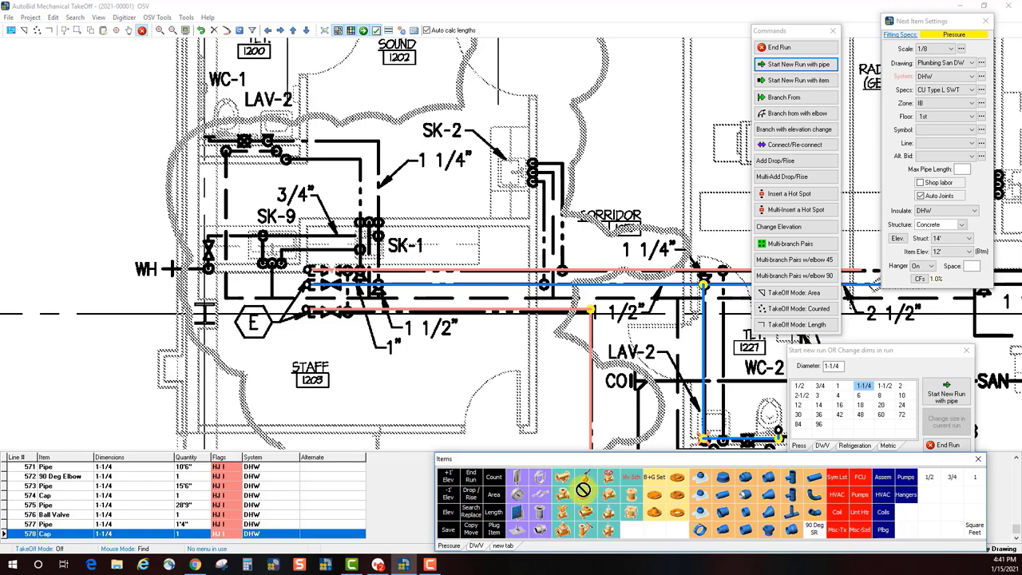
Step: Insert a 1-1/4 ball valve into the lower DHW run and a 1-1/2 ball valve into the DCW main at their drawn valve symbols
{"action": "left_click", "coordinate": [332, 313]}
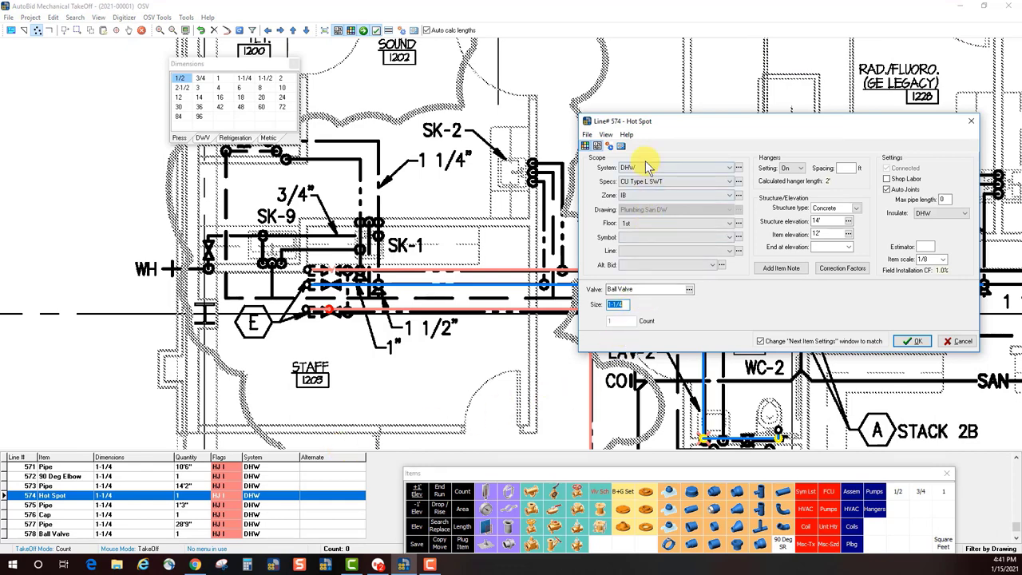
{"action": "left_click", "coordinate": [913, 342]}
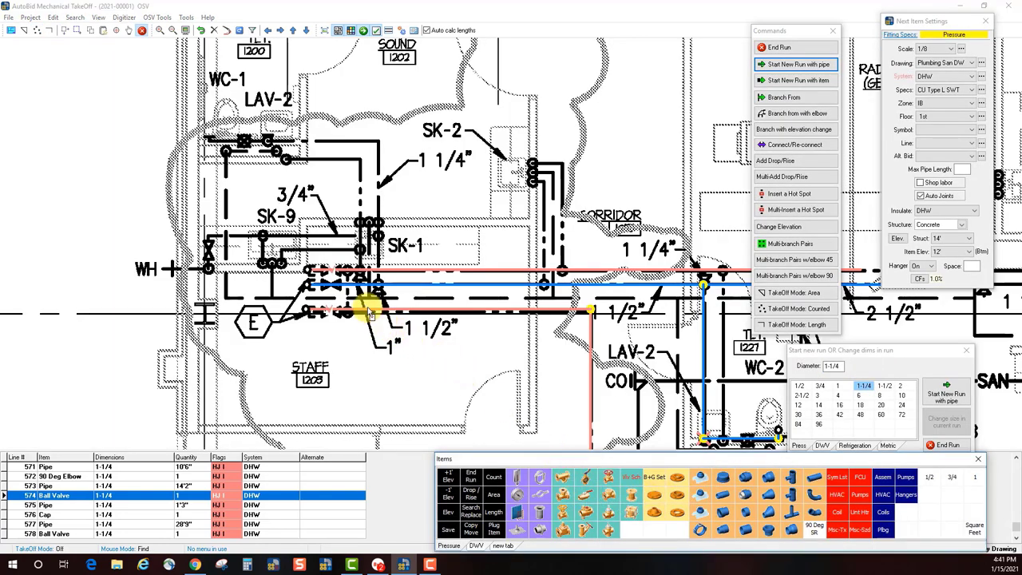
{"action": "double_click", "coordinate": [332, 290]}
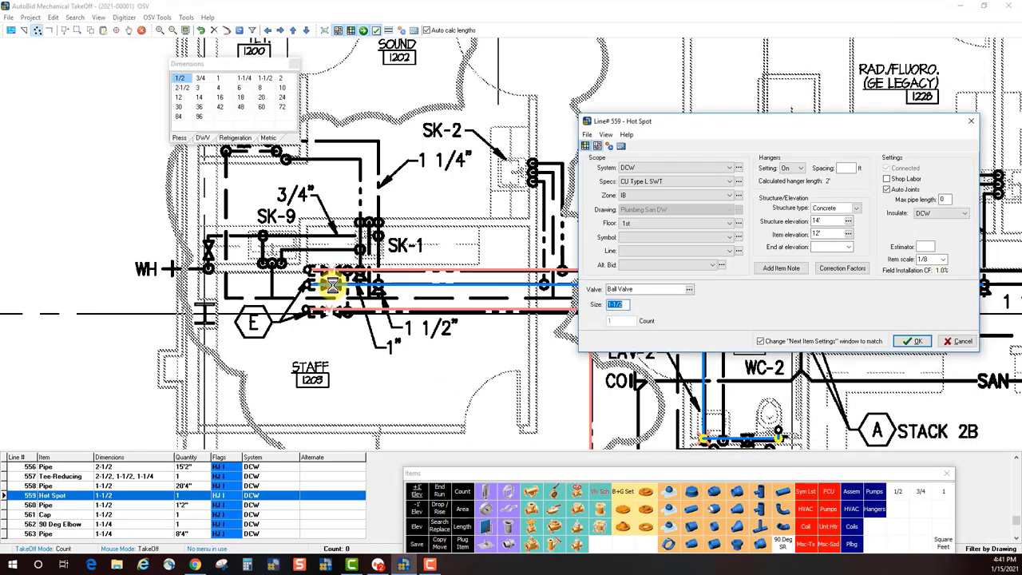
{"action": "left_click", "coordinate": [914, 342]}
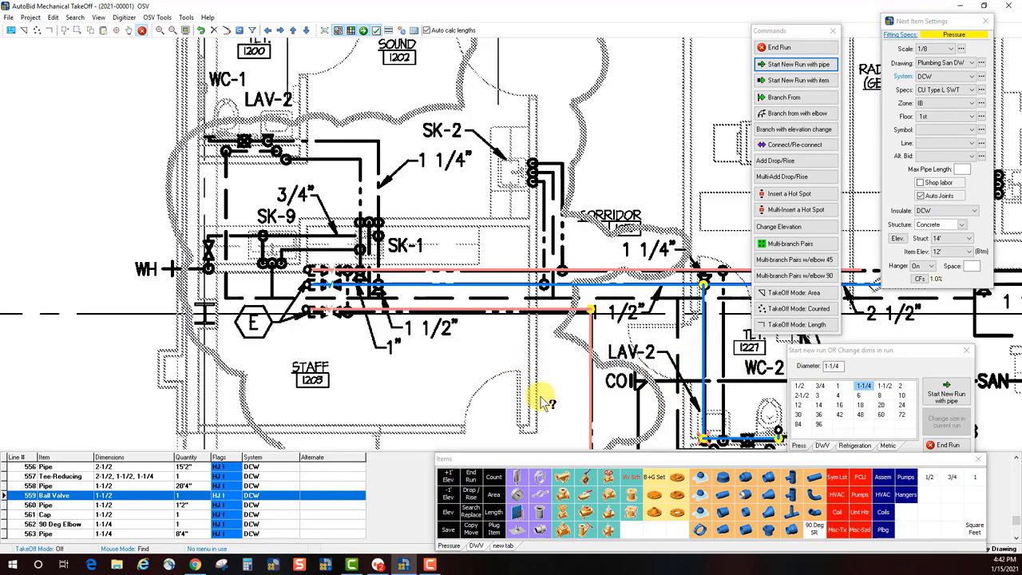
{"action": "left_click", "coordinate": [578, 512]}
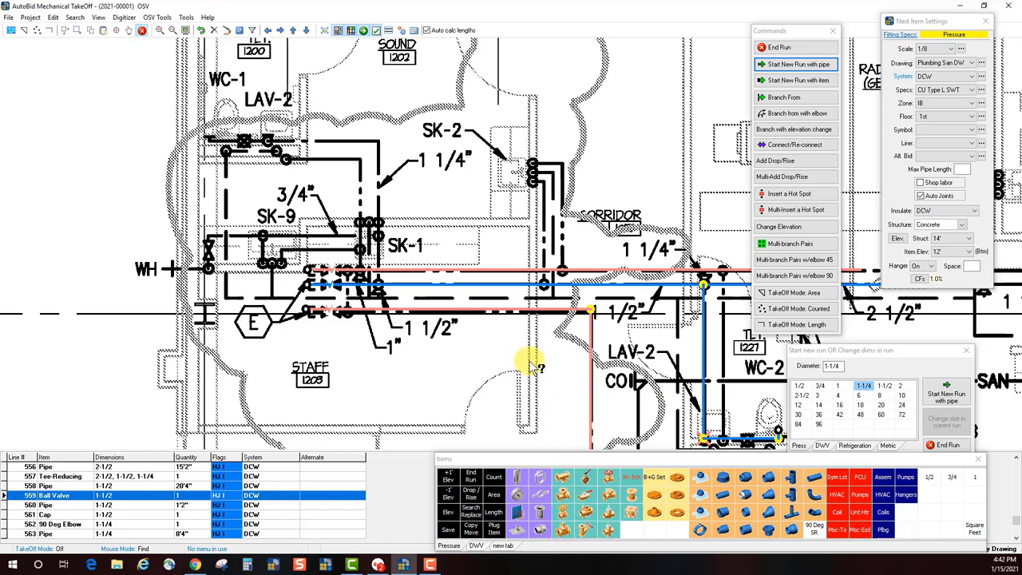
{"action": "left_click", "coordinate": [585, 500]}
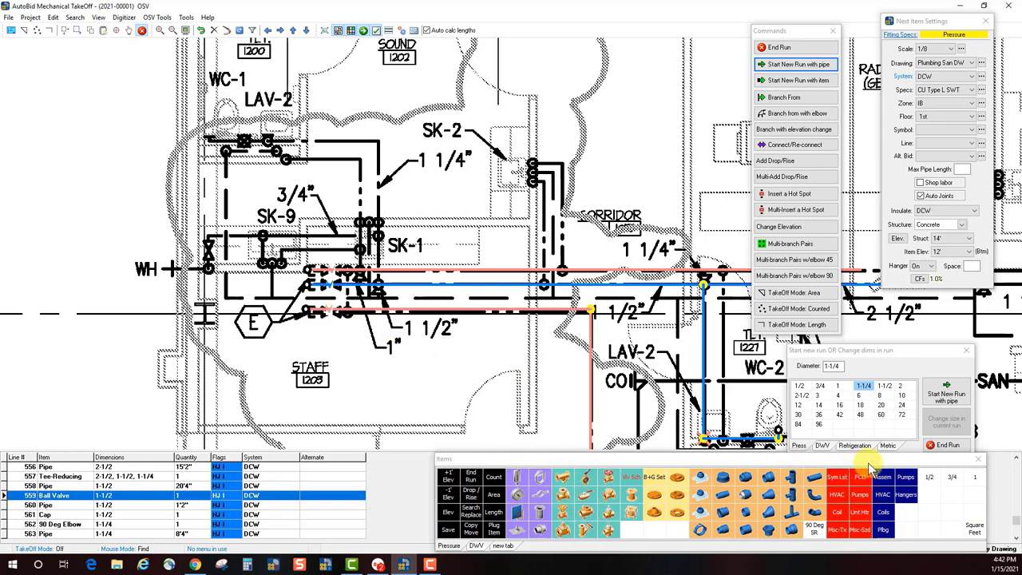
{"action": "left_click", "coordinate": [944, 446]}
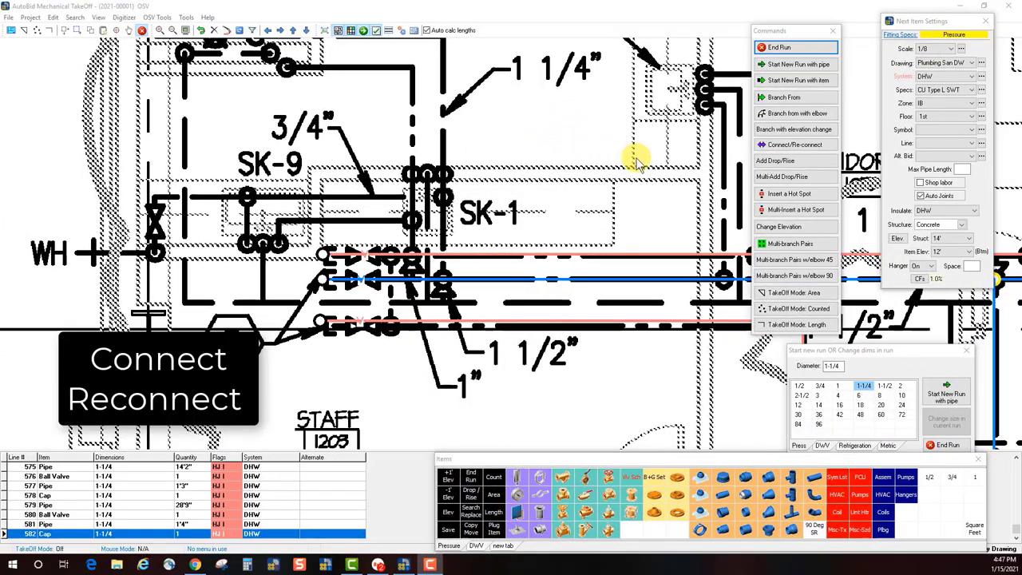
Step: Connect the upper DHW run to the lower DHW run beside the valves using Connect/Reconnect with a 1-1/4 branch diameter
{"action": "left_click", "coordinate": [799, 146]}
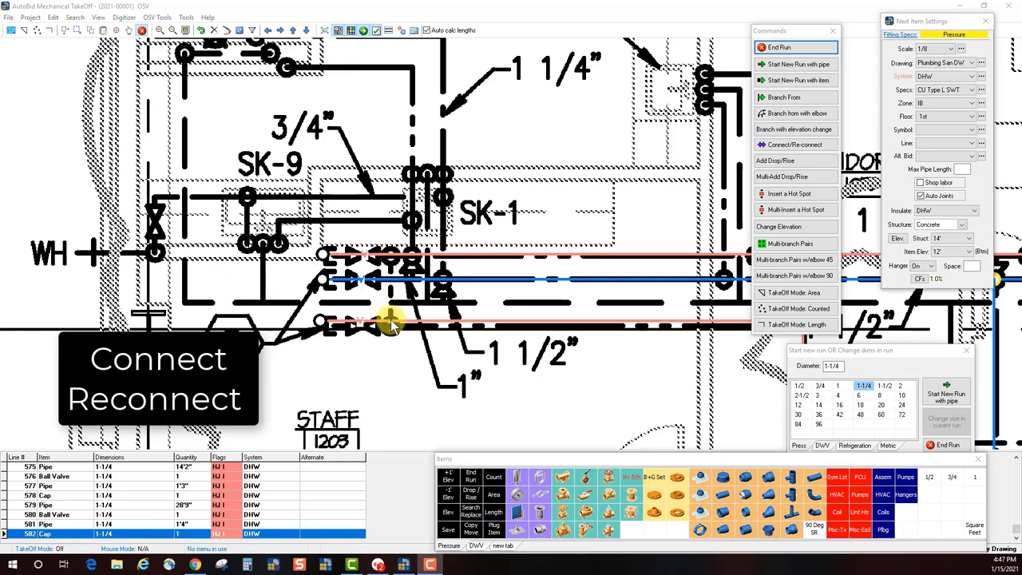
{"action": "left_click", "coordinate": [796, 146]}
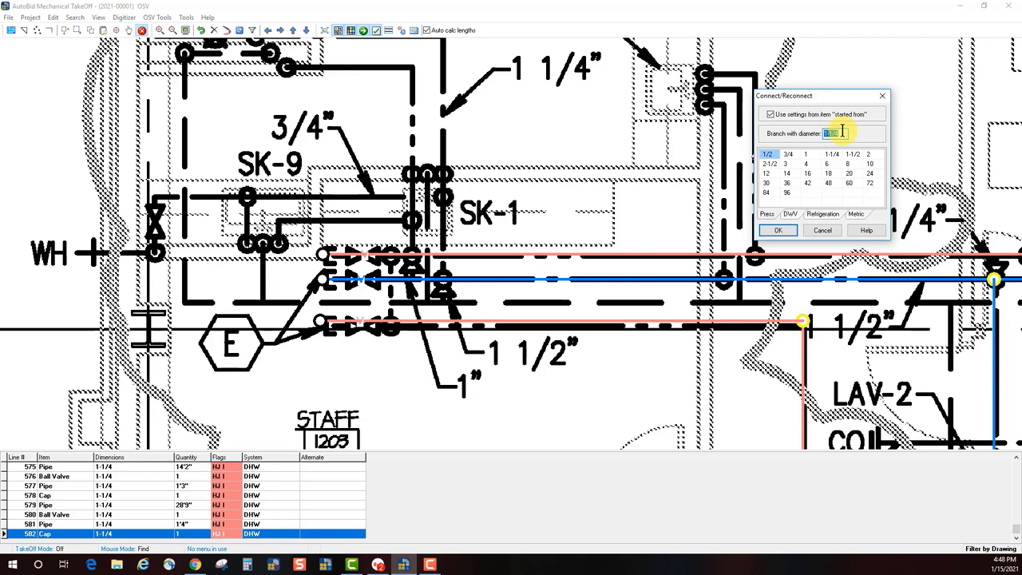
{"action": "left_click", "coordinate": [771, 232]}
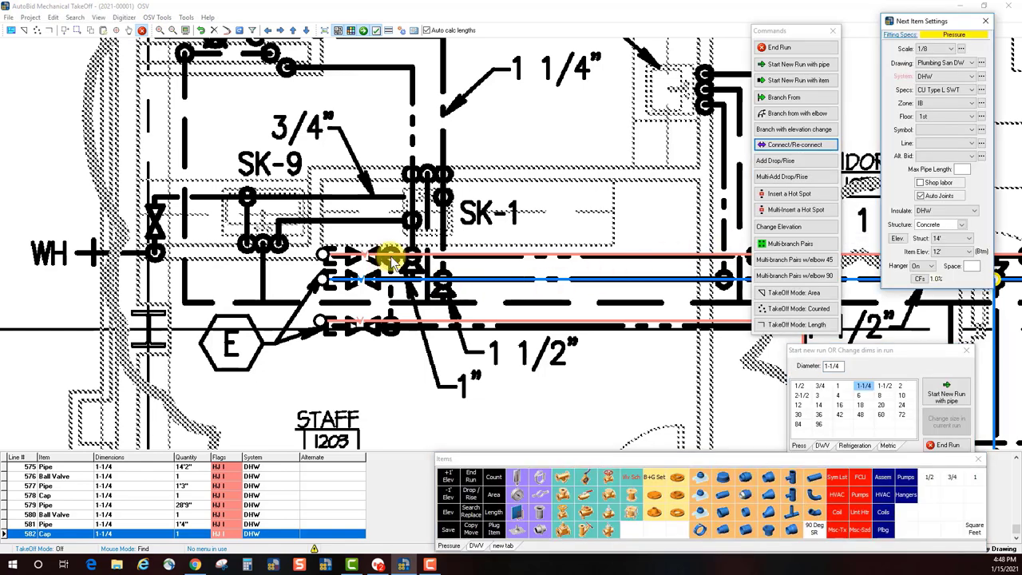
{"action": "left_click", "coordinate": [391, 256]}
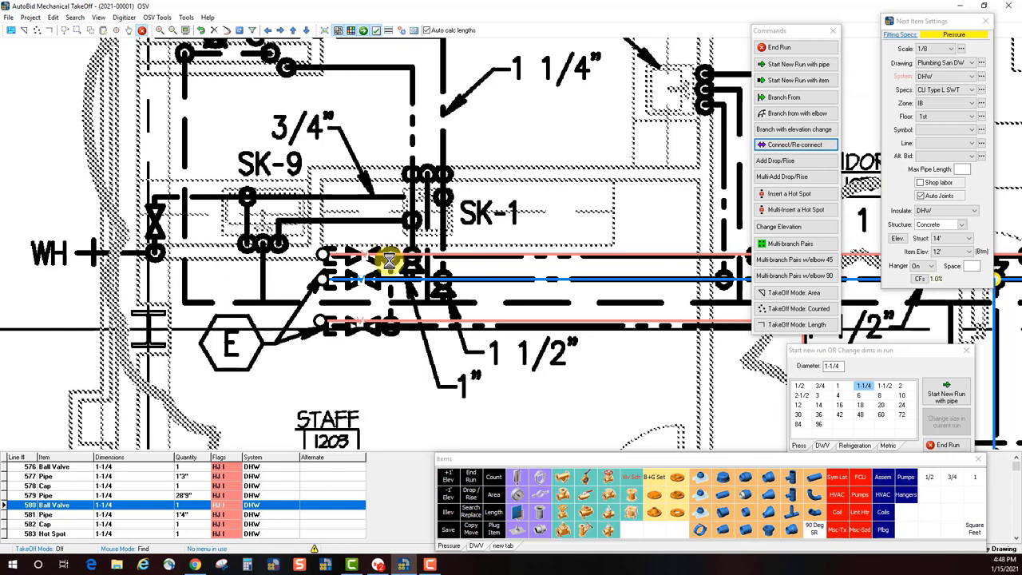
{"action": "left_click", "coordinate": [389, 323]}
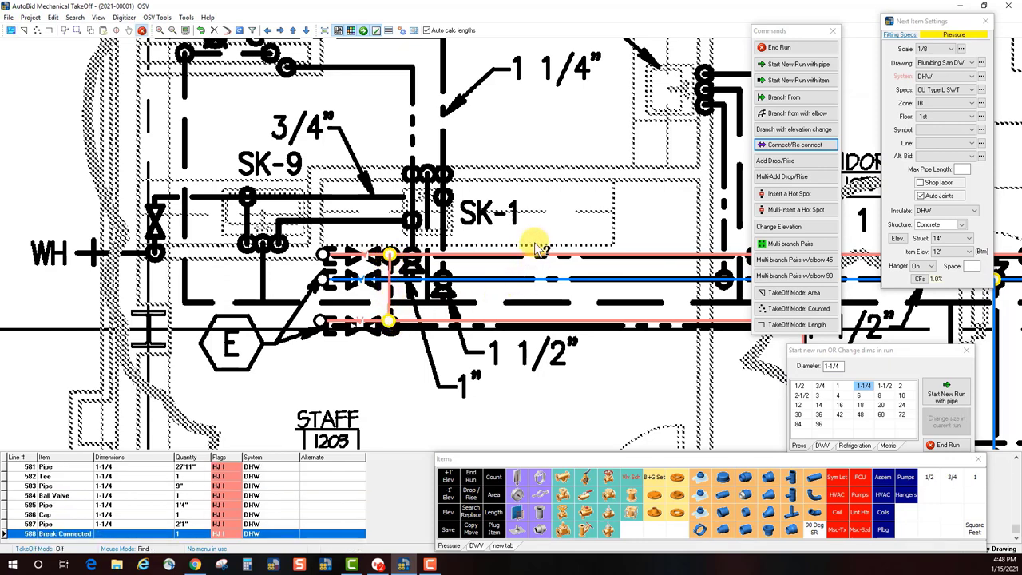
Step: Check both connection tees and the pipe joining the two DHW runs in the item list
{"action": "left_click", "coordinate": [391, 255]}
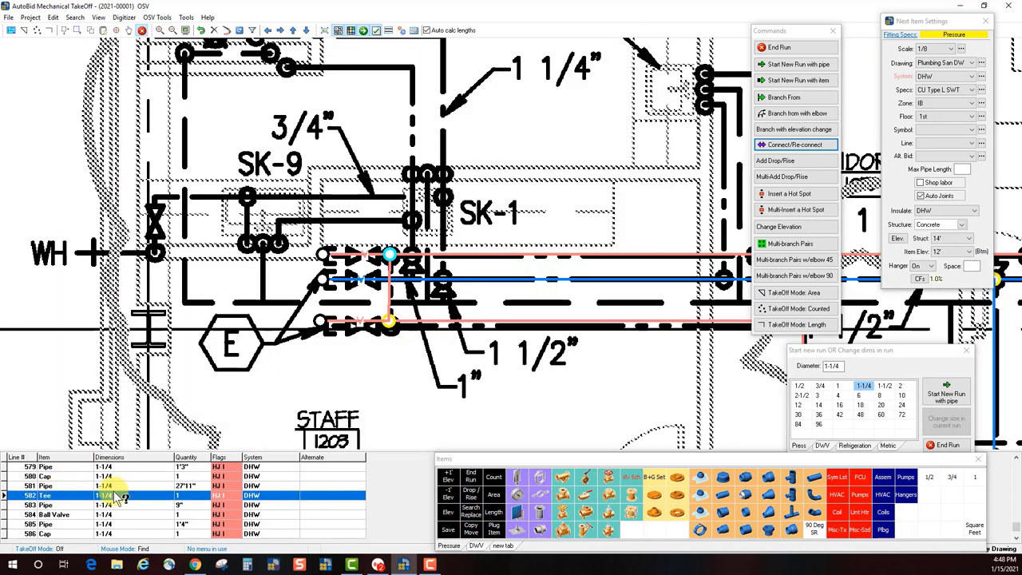
{"action": "left_click", "coordinate": [388, 322]}
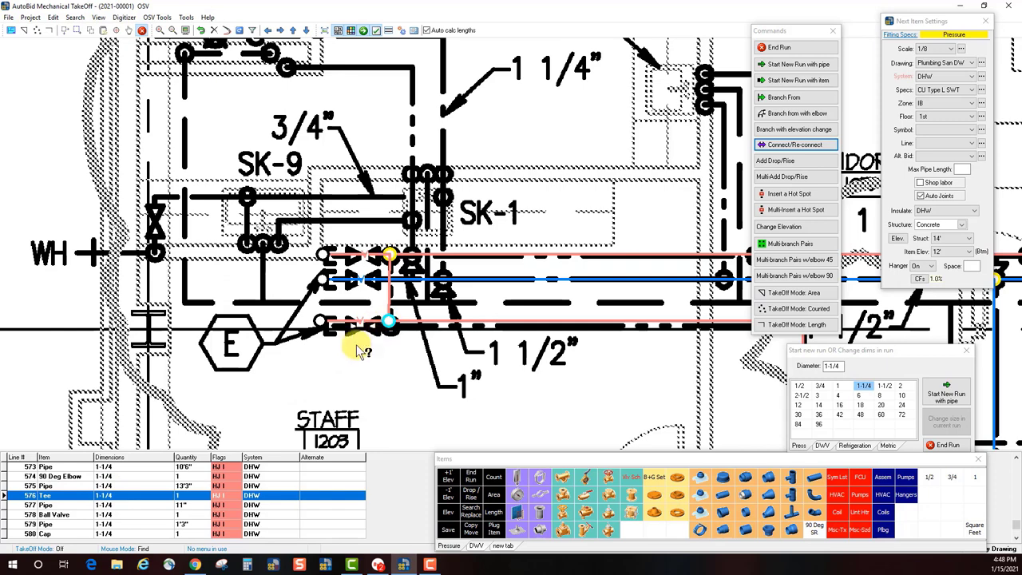
{"action": "left_click", "coordinate": [387, 285]}
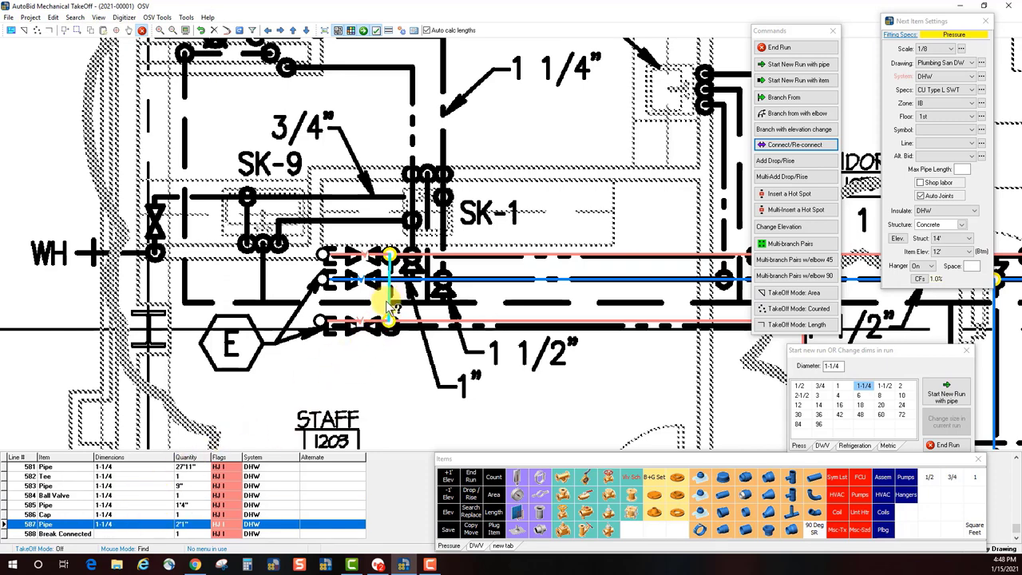